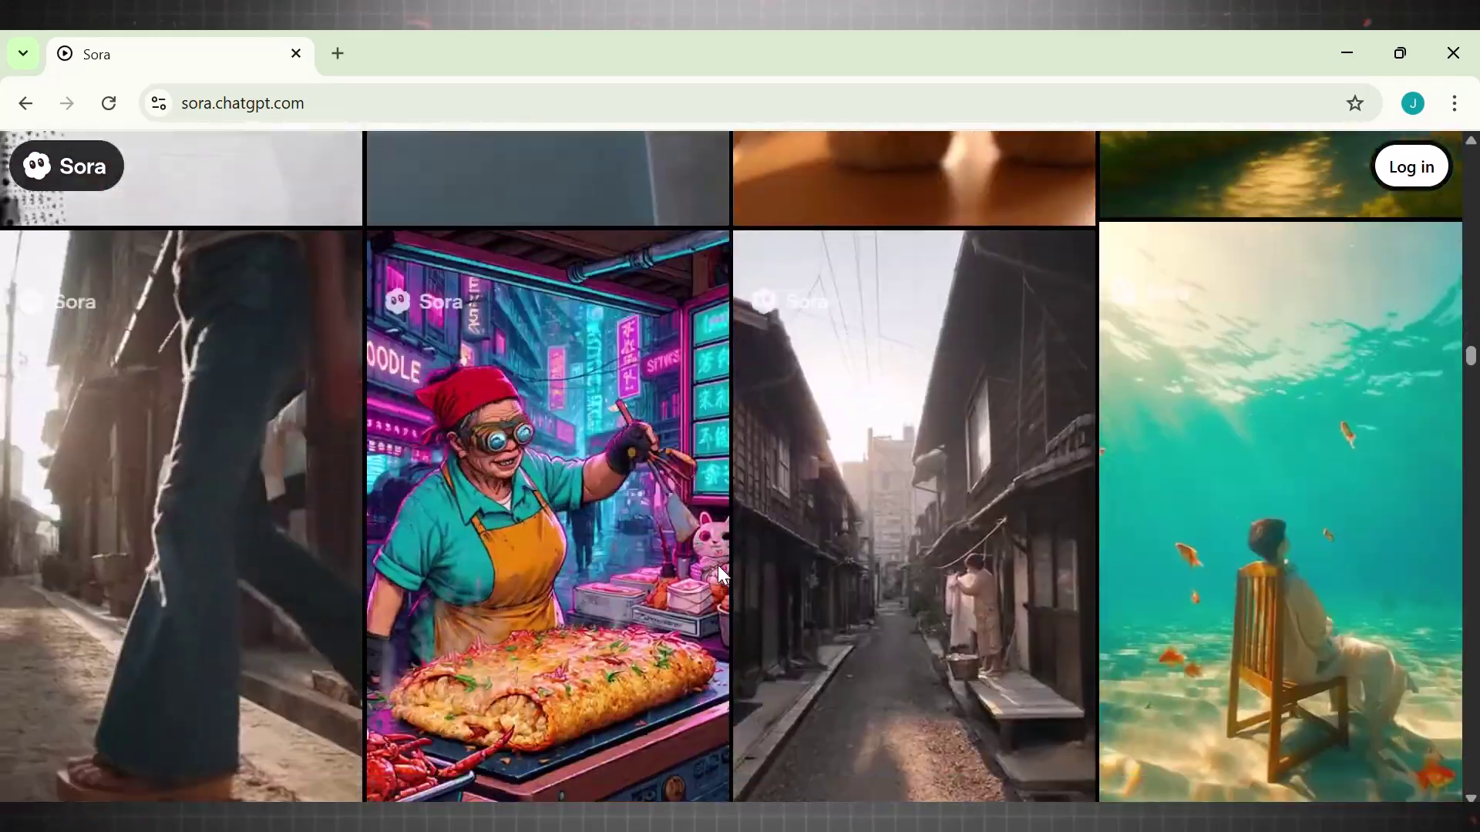
Step: Scroll the Sora feed and close the extra standalone video tab, keeping the feed showing
{"action": "scroll", "coordinate": [718, 575], "scroll_direction": "down", "scroll_amount": 4}
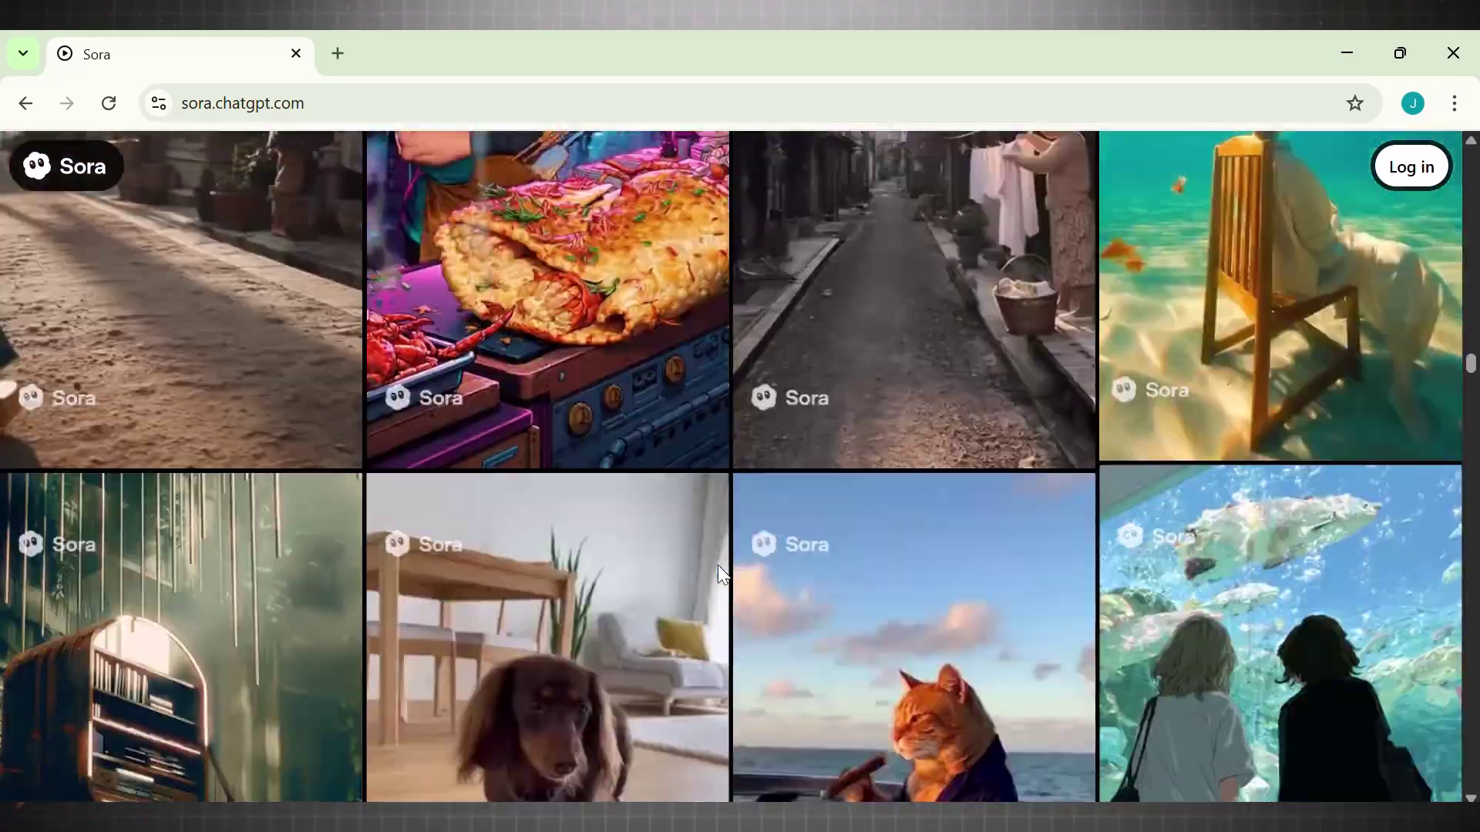
{"action": "scroll", "coordinate": [719, 575], "scroll_direction": "down", "scroll_amount": 4}
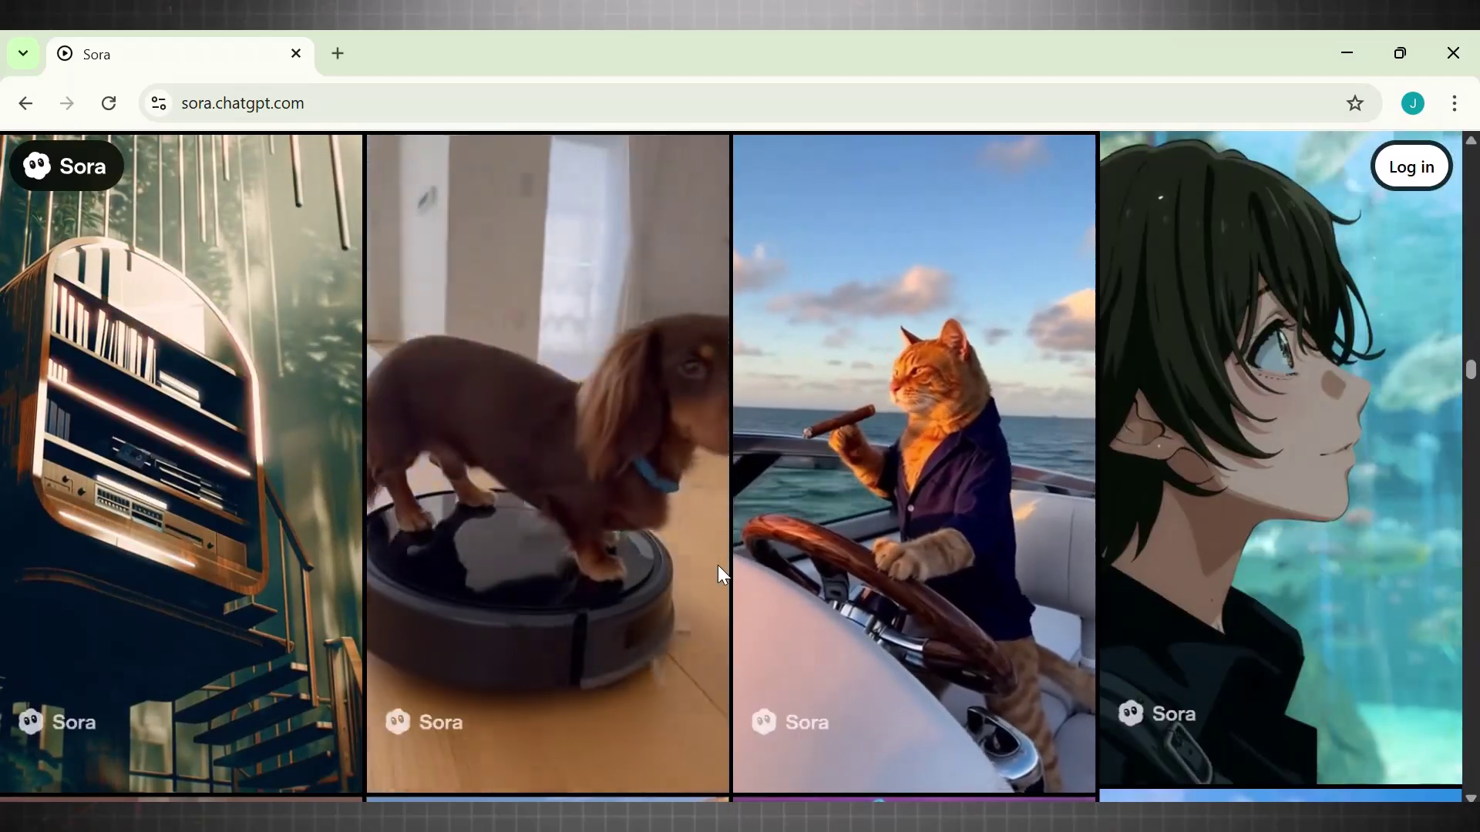
{"action": "scroll", "coordinate": [718, 569], "scroll_direction": "down", "scroll_amount": 4}
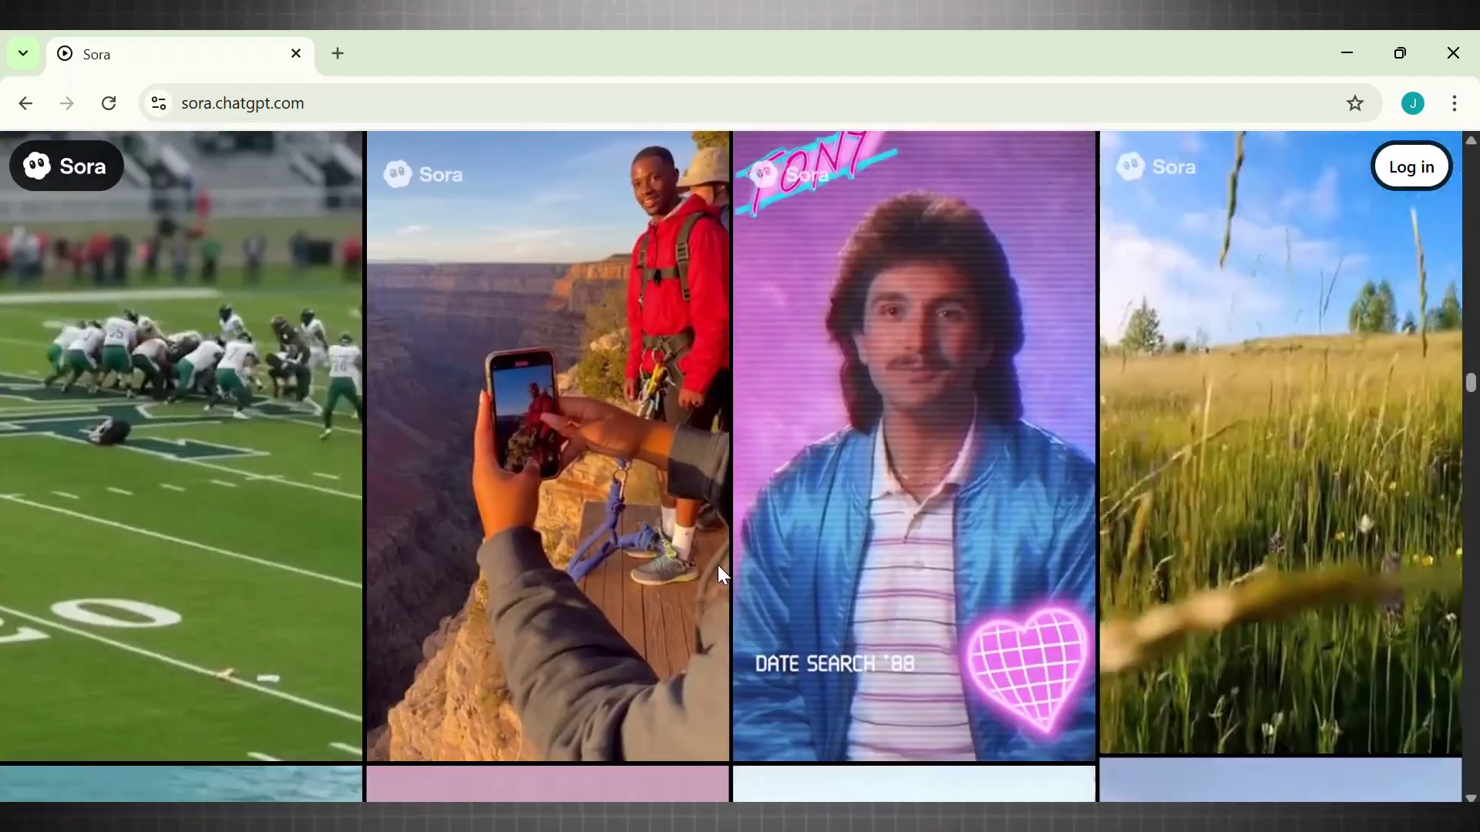
{"action": "scroll", "coordinate": [718, 572], "scroll_direction": "down", "scroll_amount": 4}
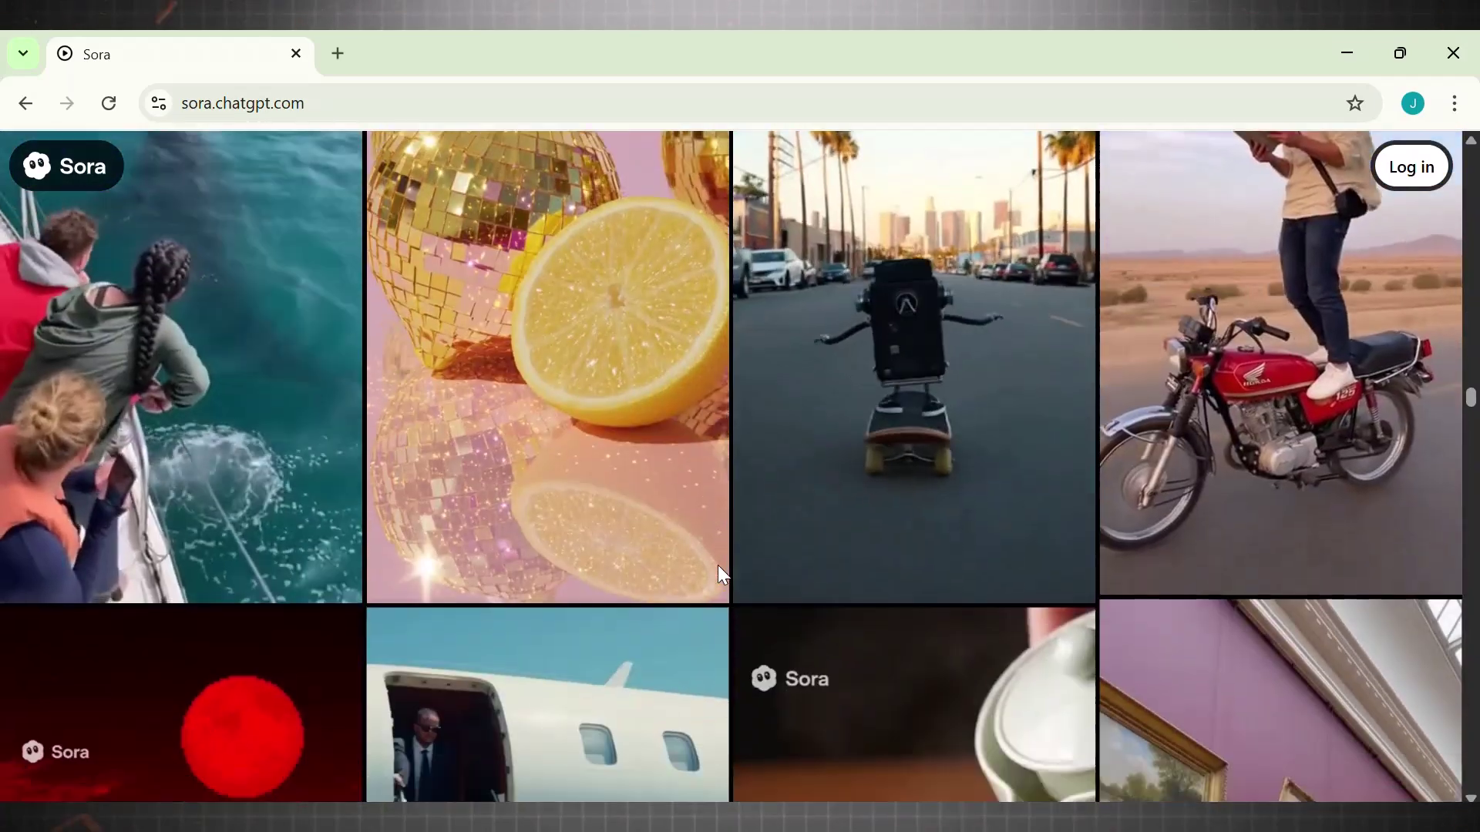
{"action": "scroll", "coordinate": [718, 572], "scroll_direction": "down", "scroll_amount": 8}
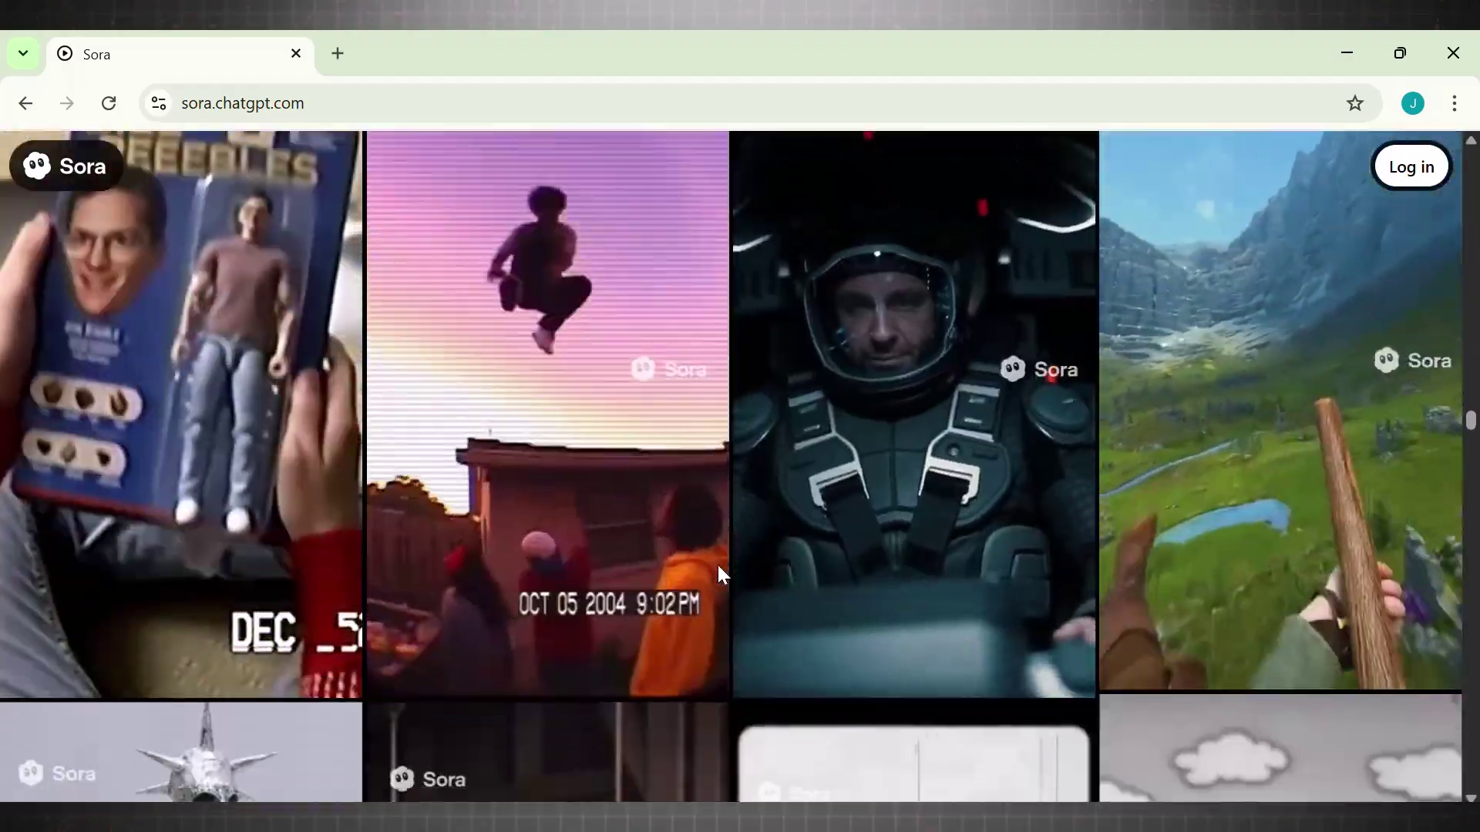
{"action": "scroll", "coordinate": [719, 574], "scroll_direction": "down", "scroll_amount": 8}
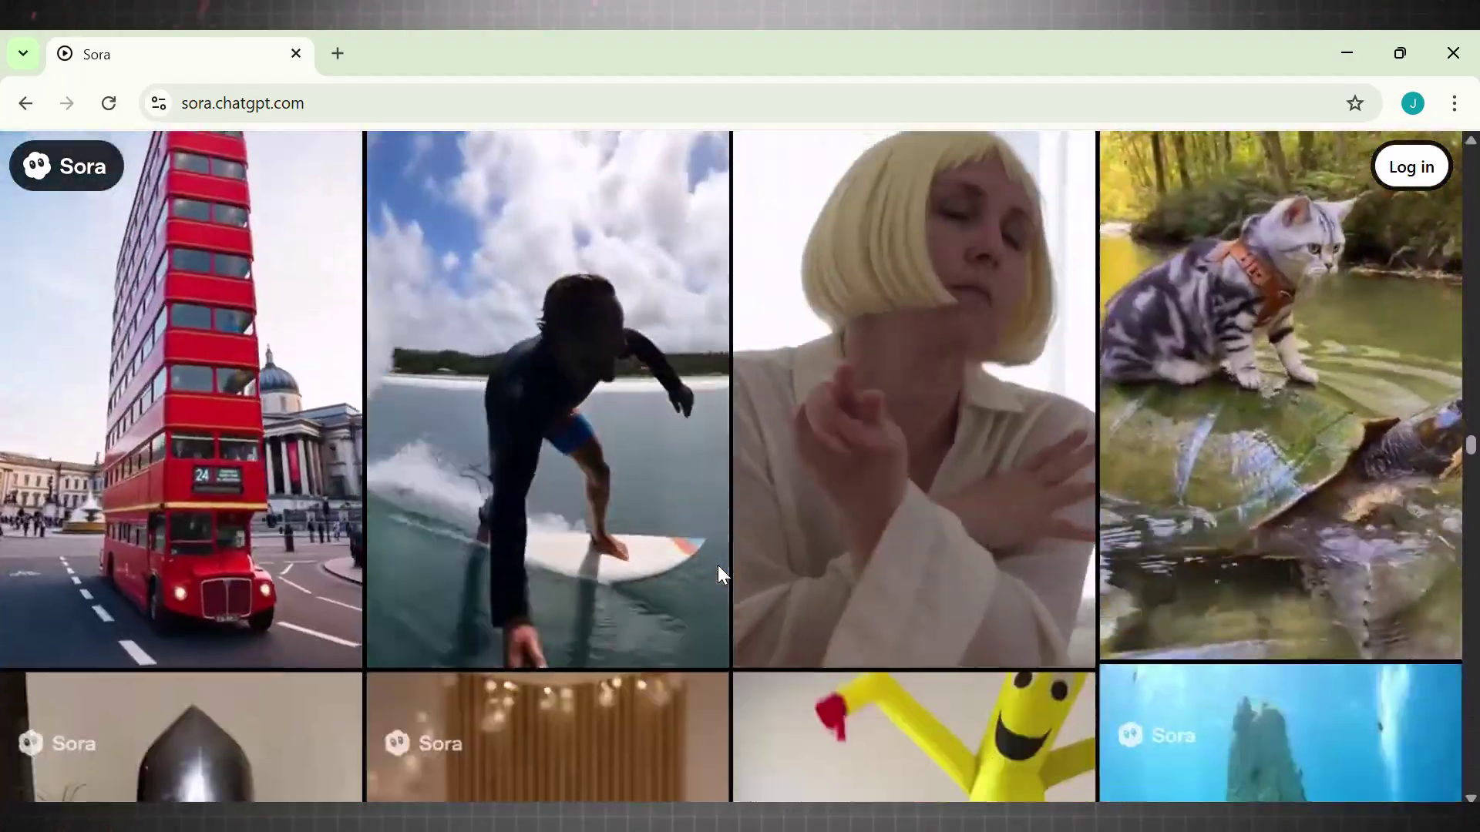
{"action": "scroll", "coordinate": [719, 574], "scroll_direction": "down", "scroll_amount": 5}
{"action": "scroll", "coordinate": [718, 574], "scroll_direction": "down", "scroll_amount": 4}
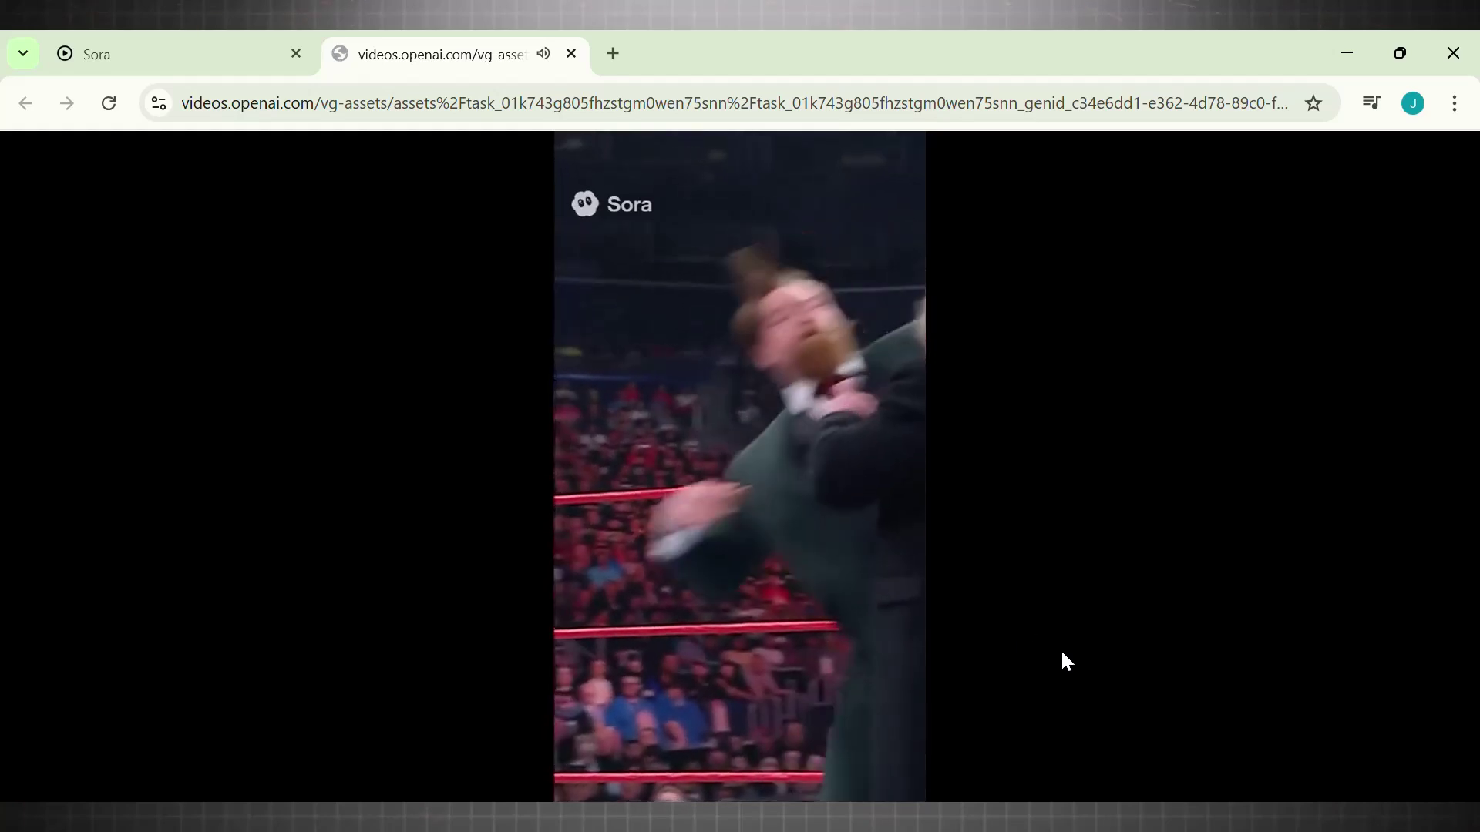
{"action": "key", "text": "ctrl+w"}
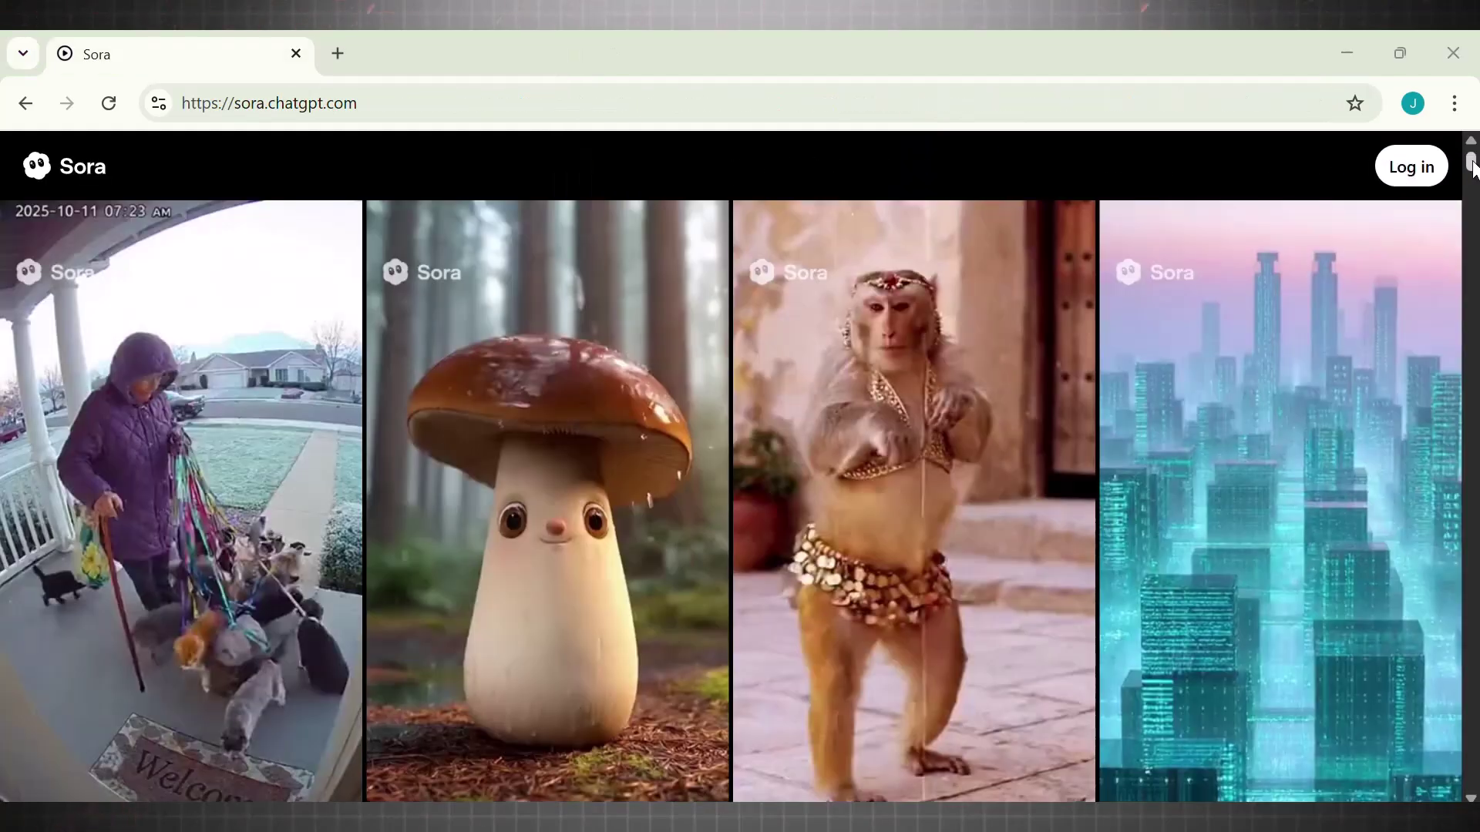
{"action": "scroll", "coordinate": [1472, 184], "scroll_direction": "down", "scroll_amount": 8}
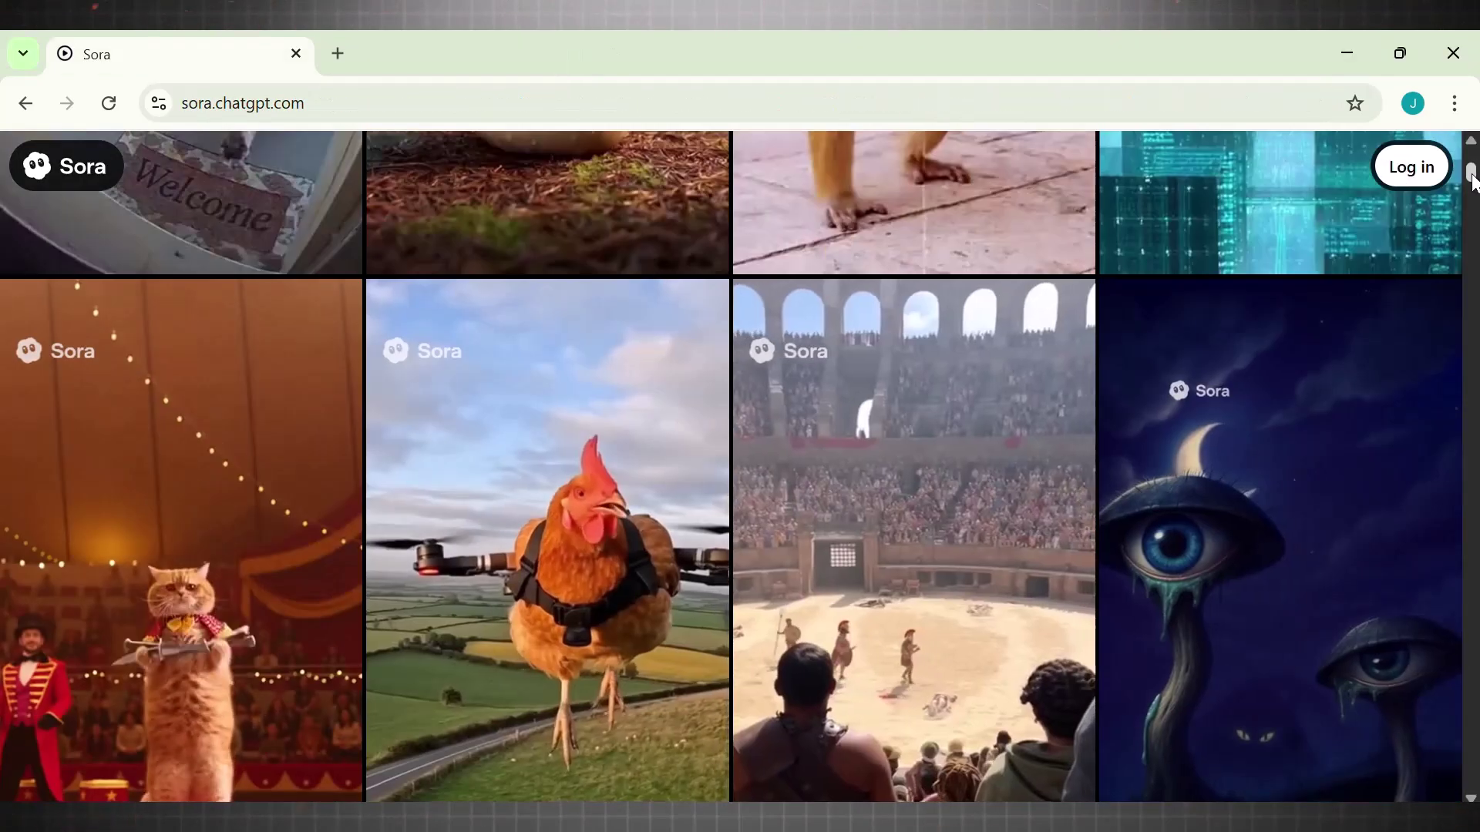
{"action": "scroll", "coordinate": [1472, 177], "scroll_direction": "up", "scroll_amount": 7}
{"action": "scroll", "coordinate": [1473, 171], "scroll_direction": "down", "scroll_amount": 1}
{"action": "key", "text": "ctrl+shift+t"}
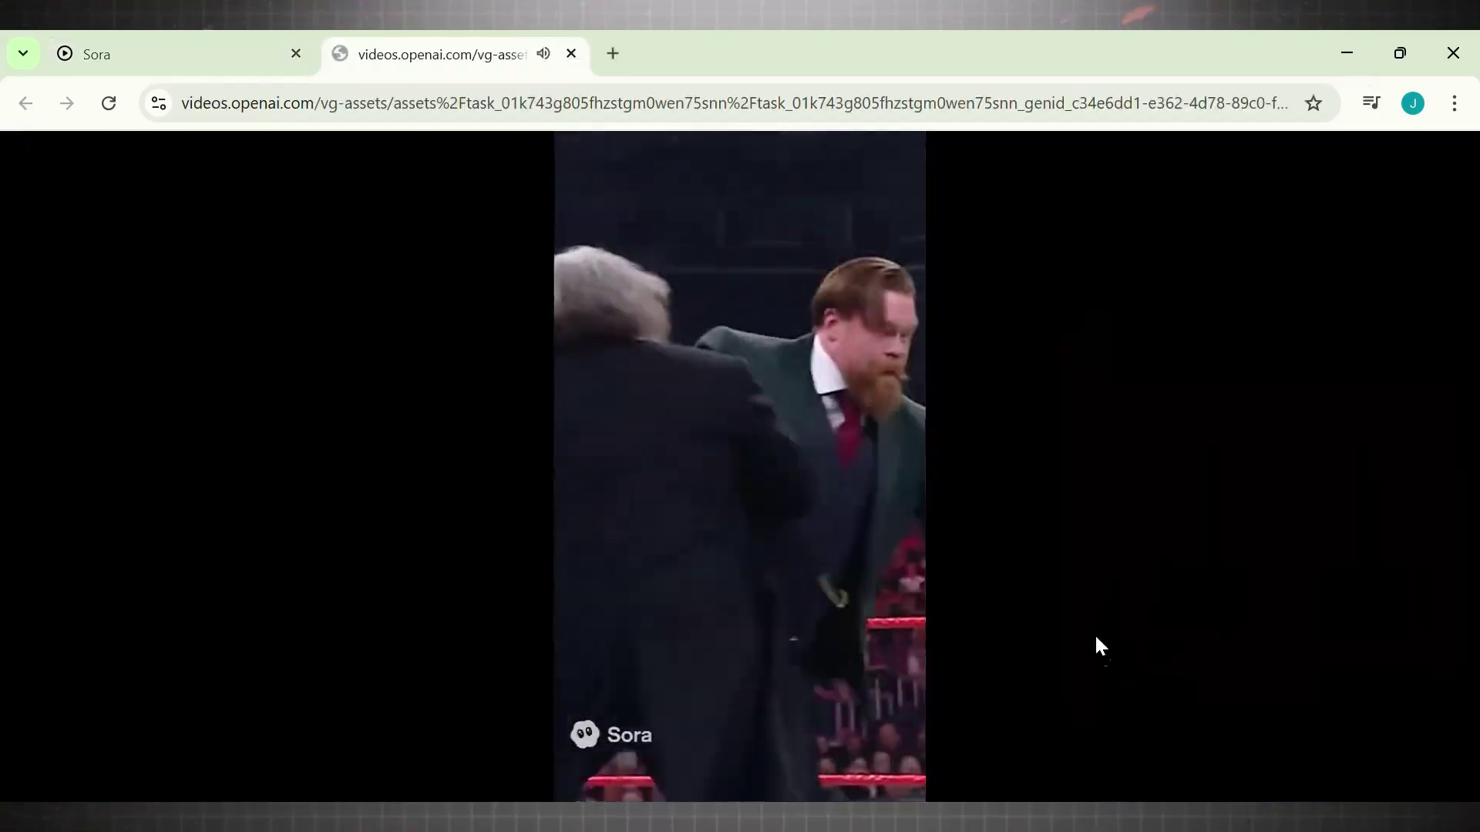
{"action": "key", "text": "ctrl+shift+Tab"}
{"action": "left_click", "coordinate": [570, 53]}
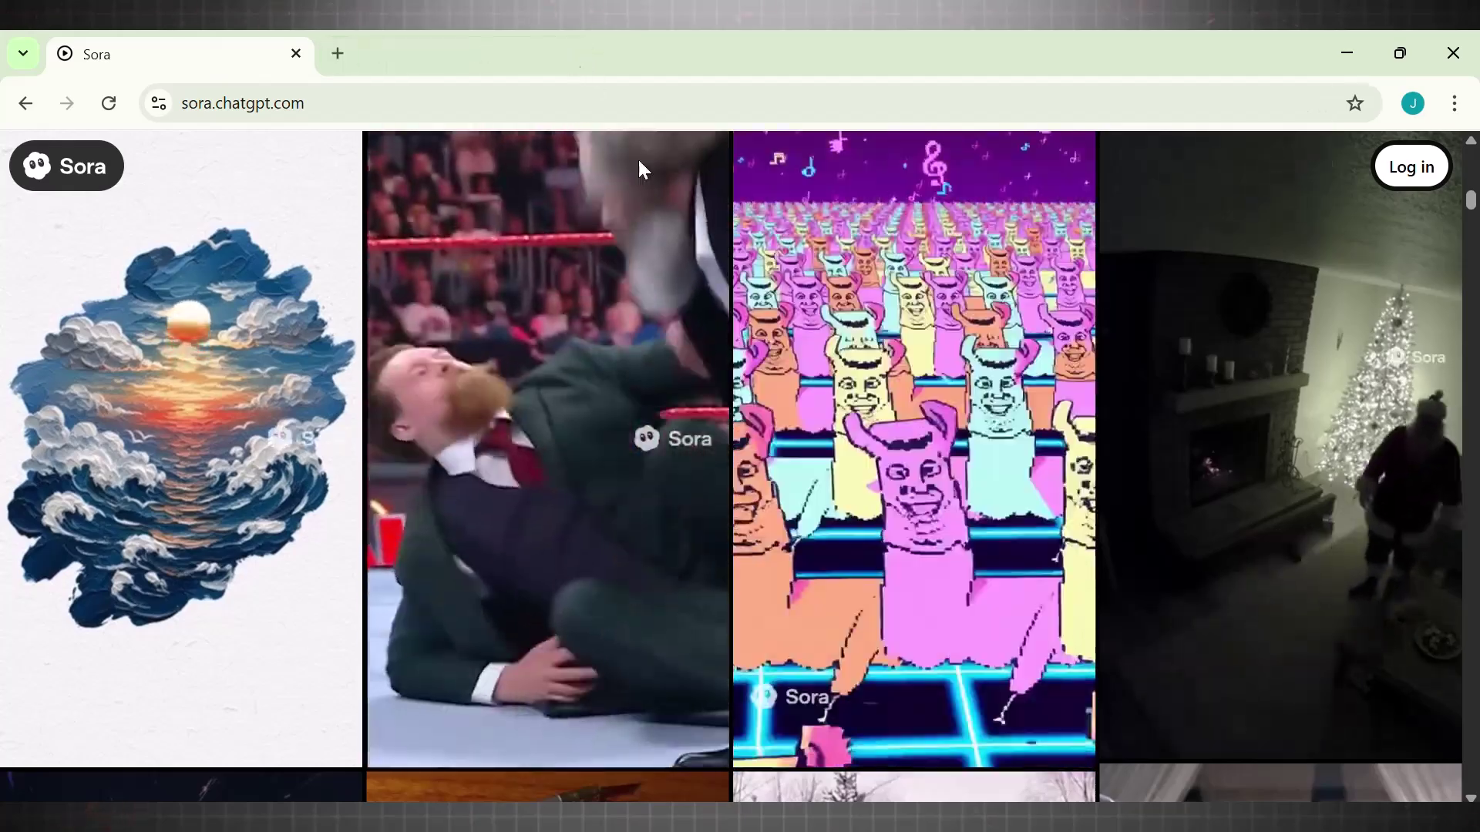
Step: Scroll to the wrestling video and open it in a new browser tab
{"action": "scroll", "coordinate": [1315, 397], "scroll_direction": "down", "scroll_amount": 5}
{"action": "scroll", "coordinate": [1314, 398], "scroll_direction": "down", "scroll_amount": 9}
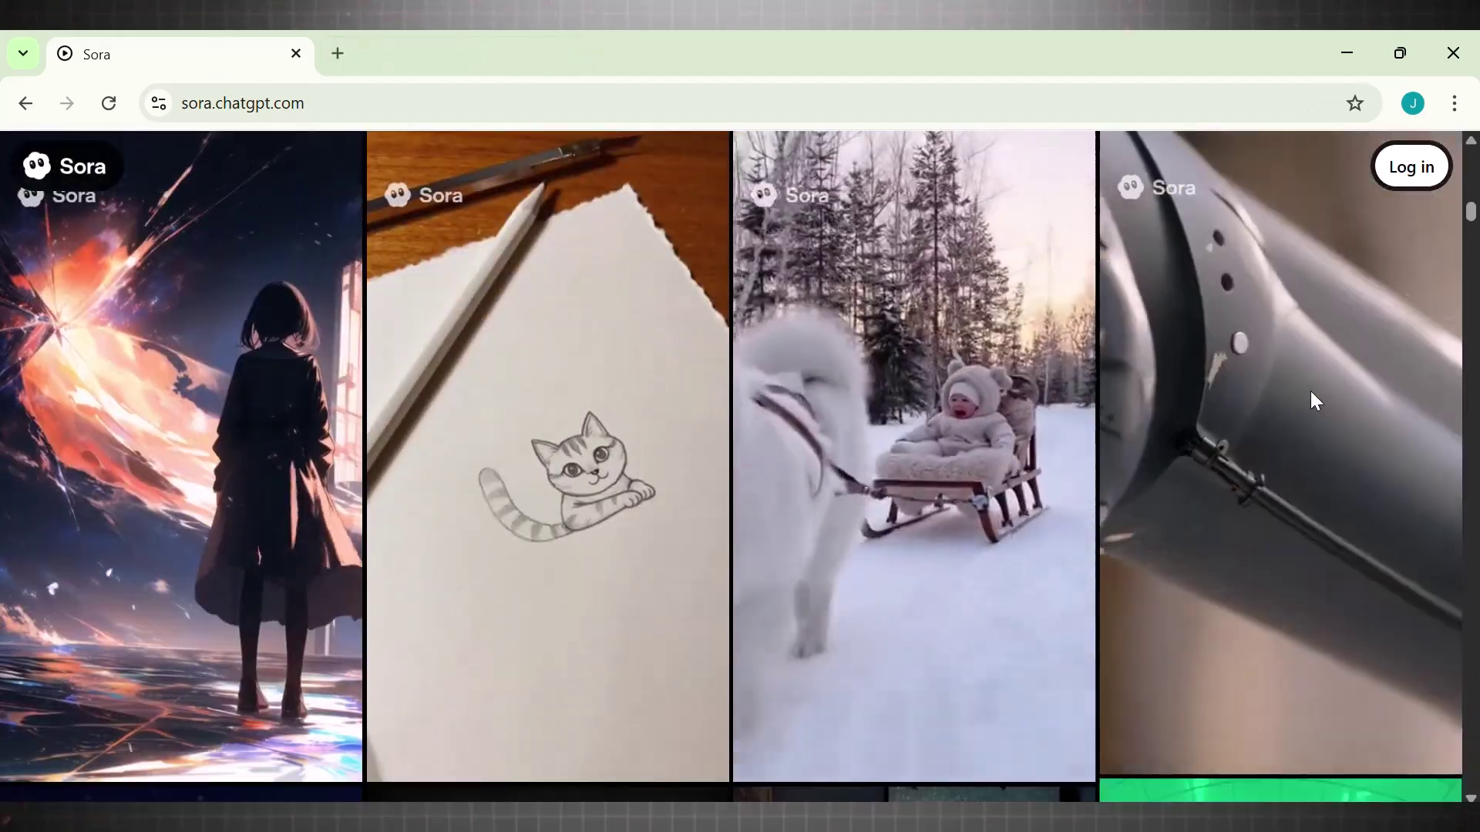
{"action": "scroll", "coordinate": [1311, 391], "scroll_direction": "down", "scroll_amount": 7}
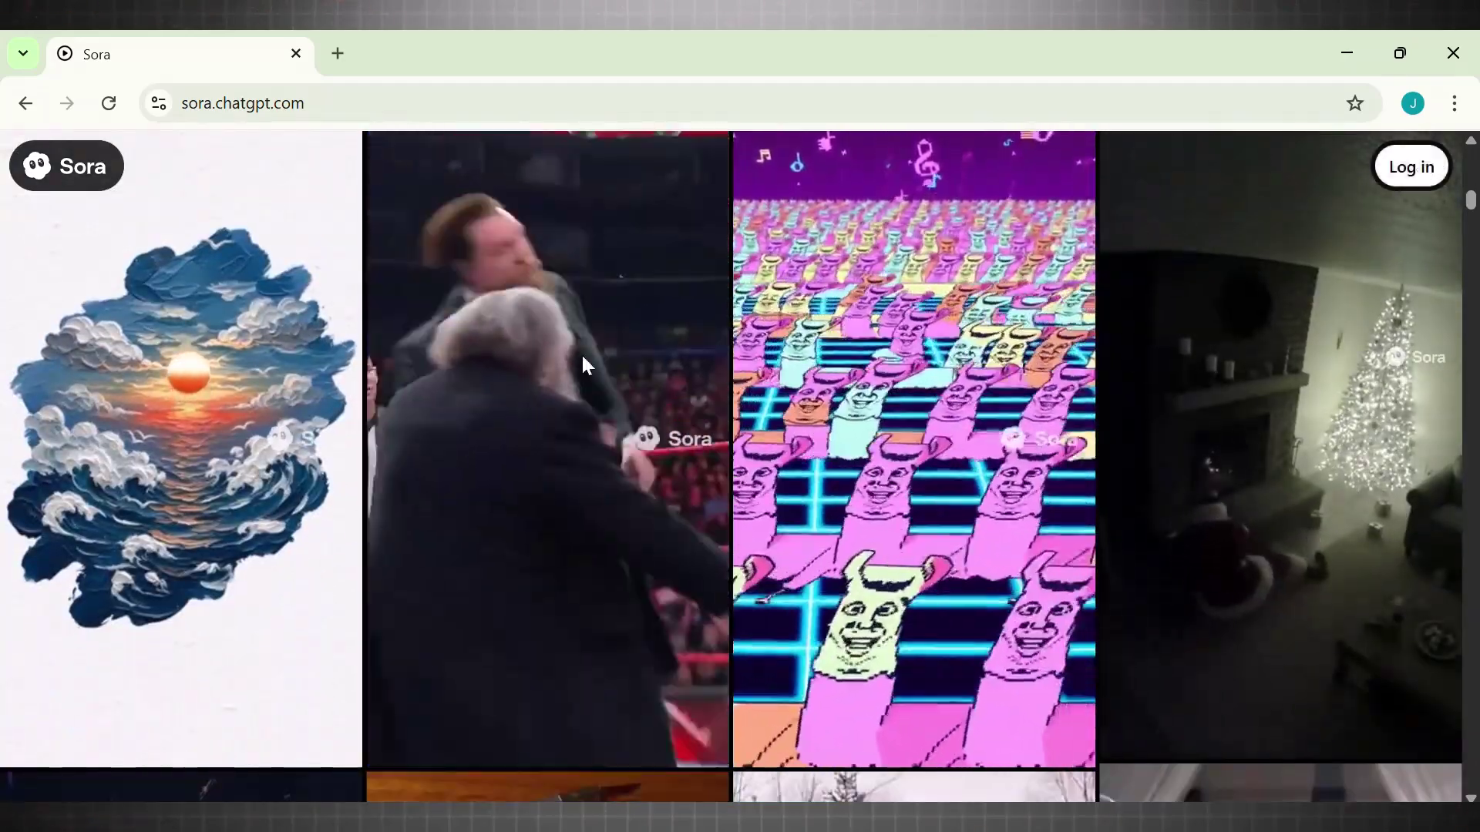
{"action": "right_click", "coordinate": [553, 353]}
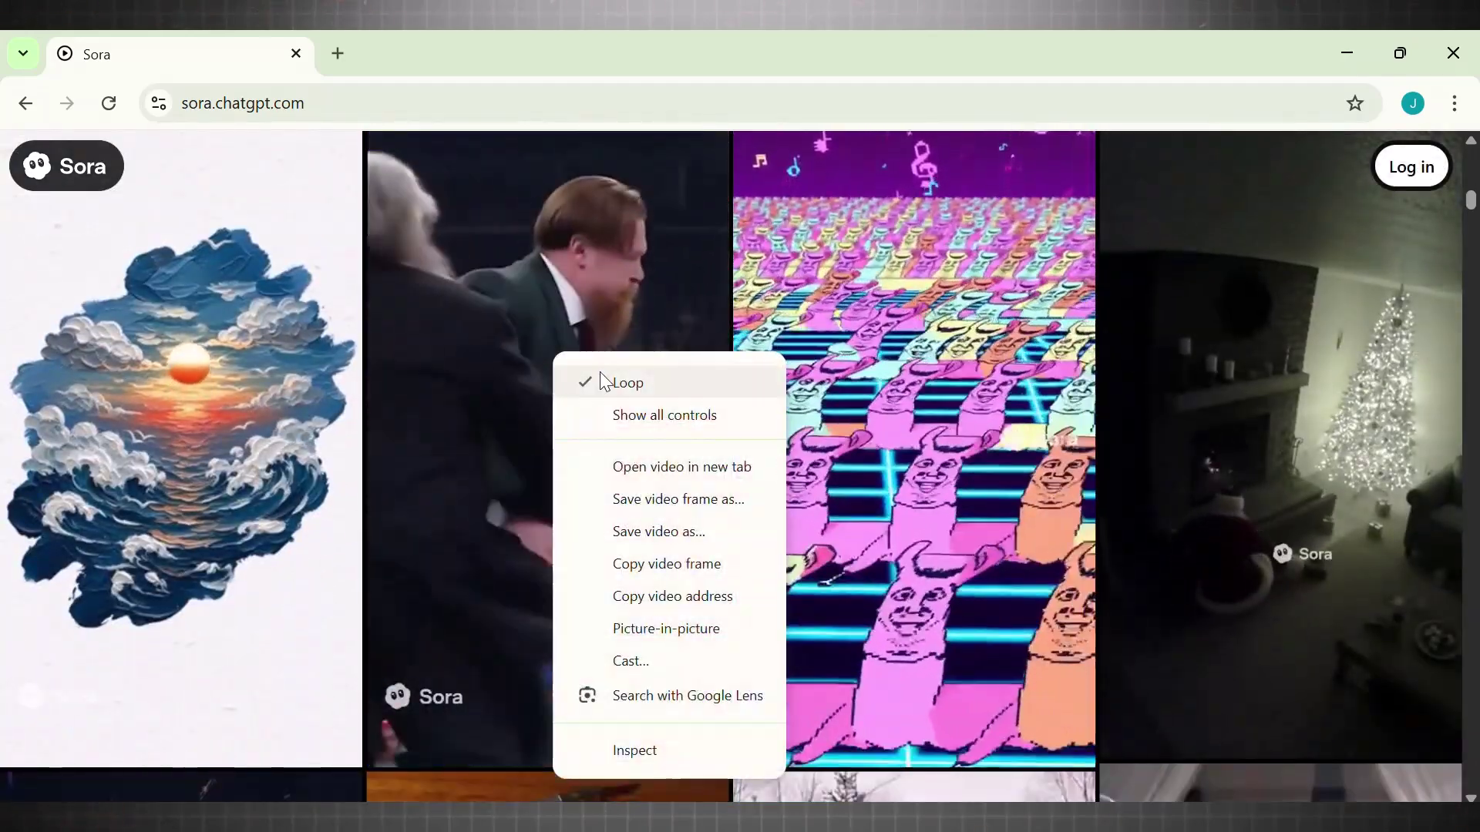
{"action": "left_click", "coordinate": [636, 467]}
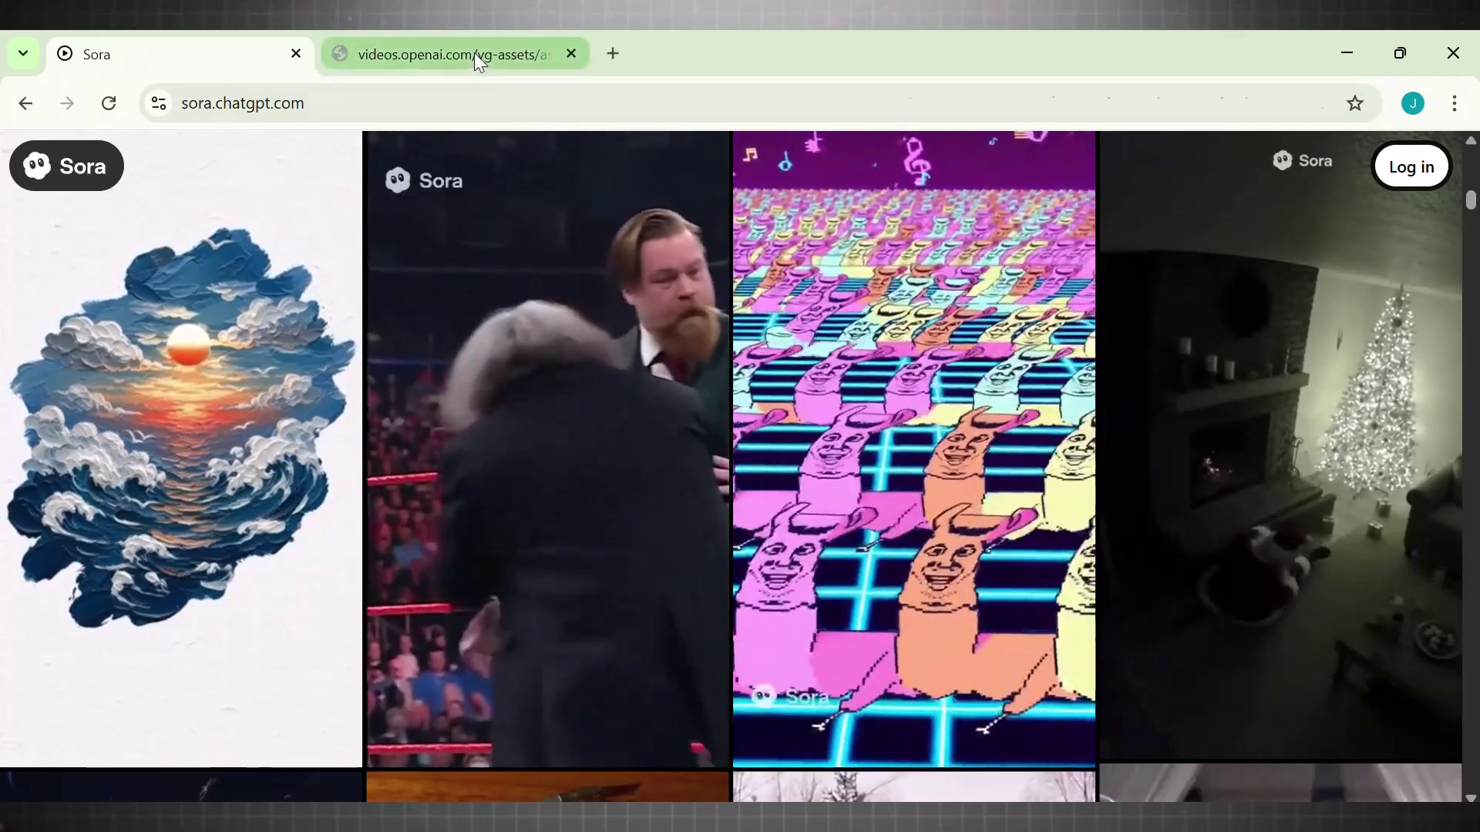
Step: Switch to the second tab and read through BeeCut's online watermark remover features
{"action": "left_click", "coordinate": [474, 53]}
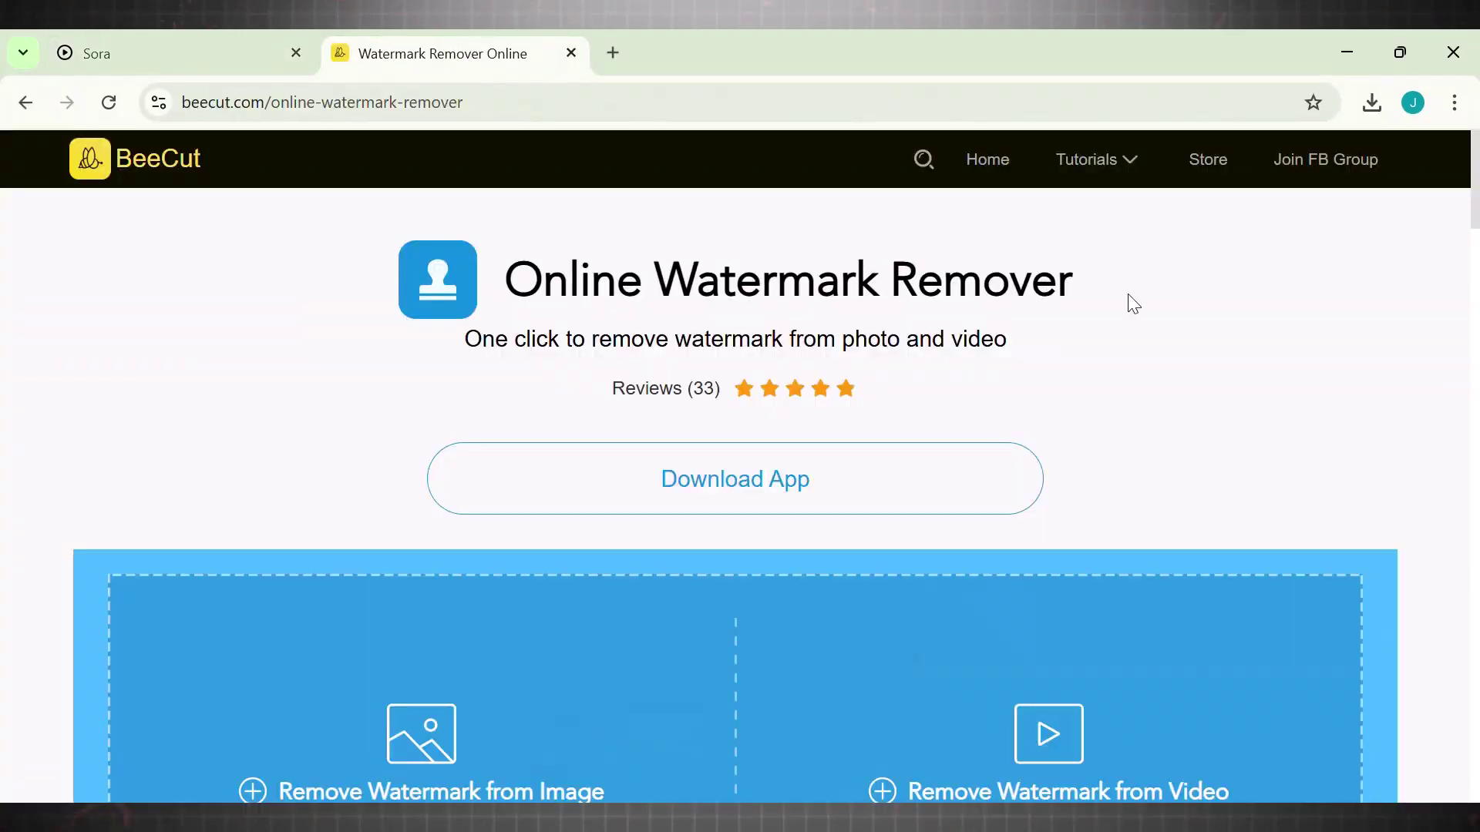
{"action": "scroll", "coordinate": [1133, 303], "scroll_direction": "down", "scroll_amount": 10}
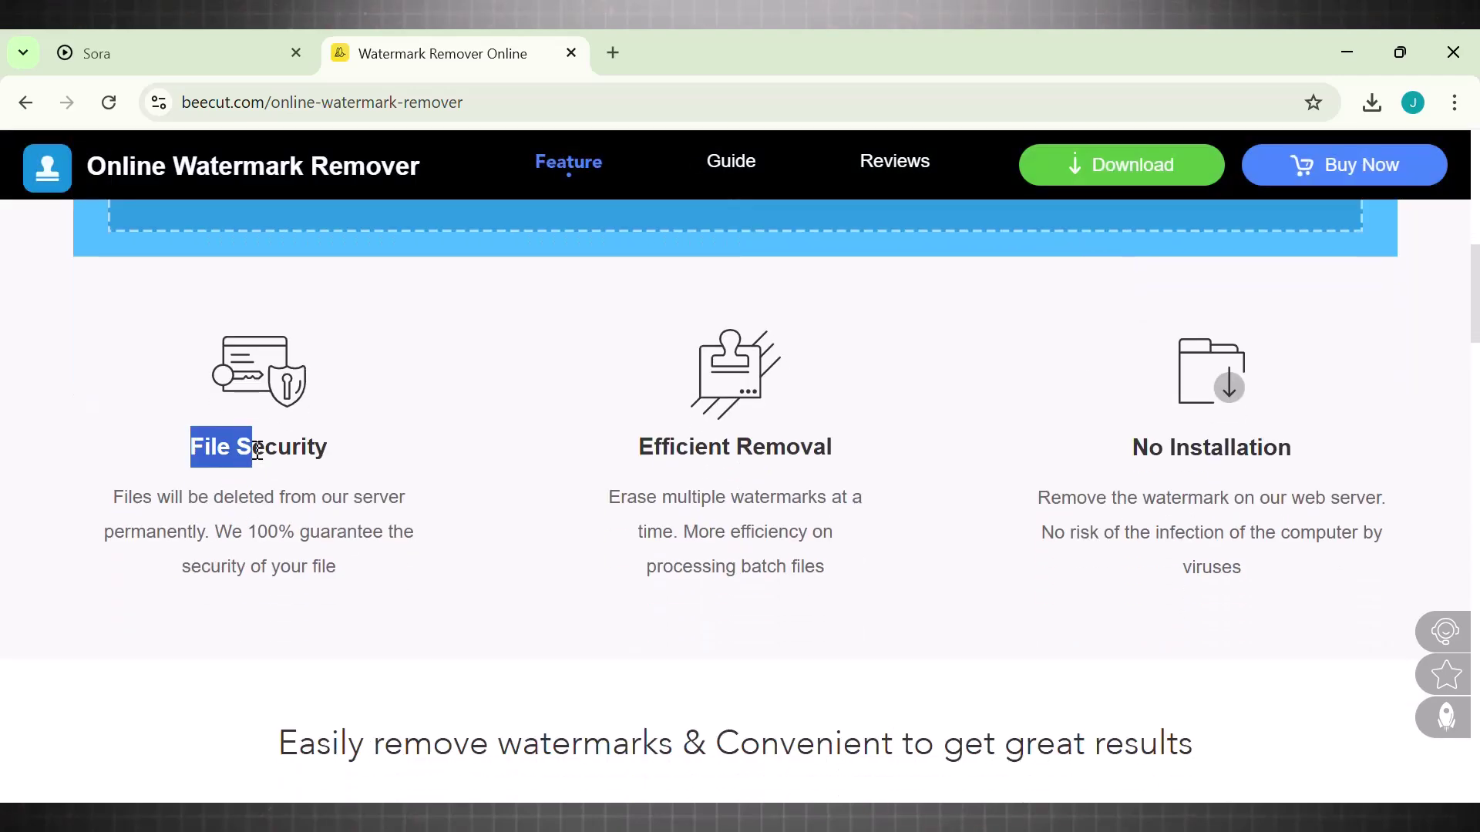
{"action": "left_click", "coordinate": [1046, 502]}
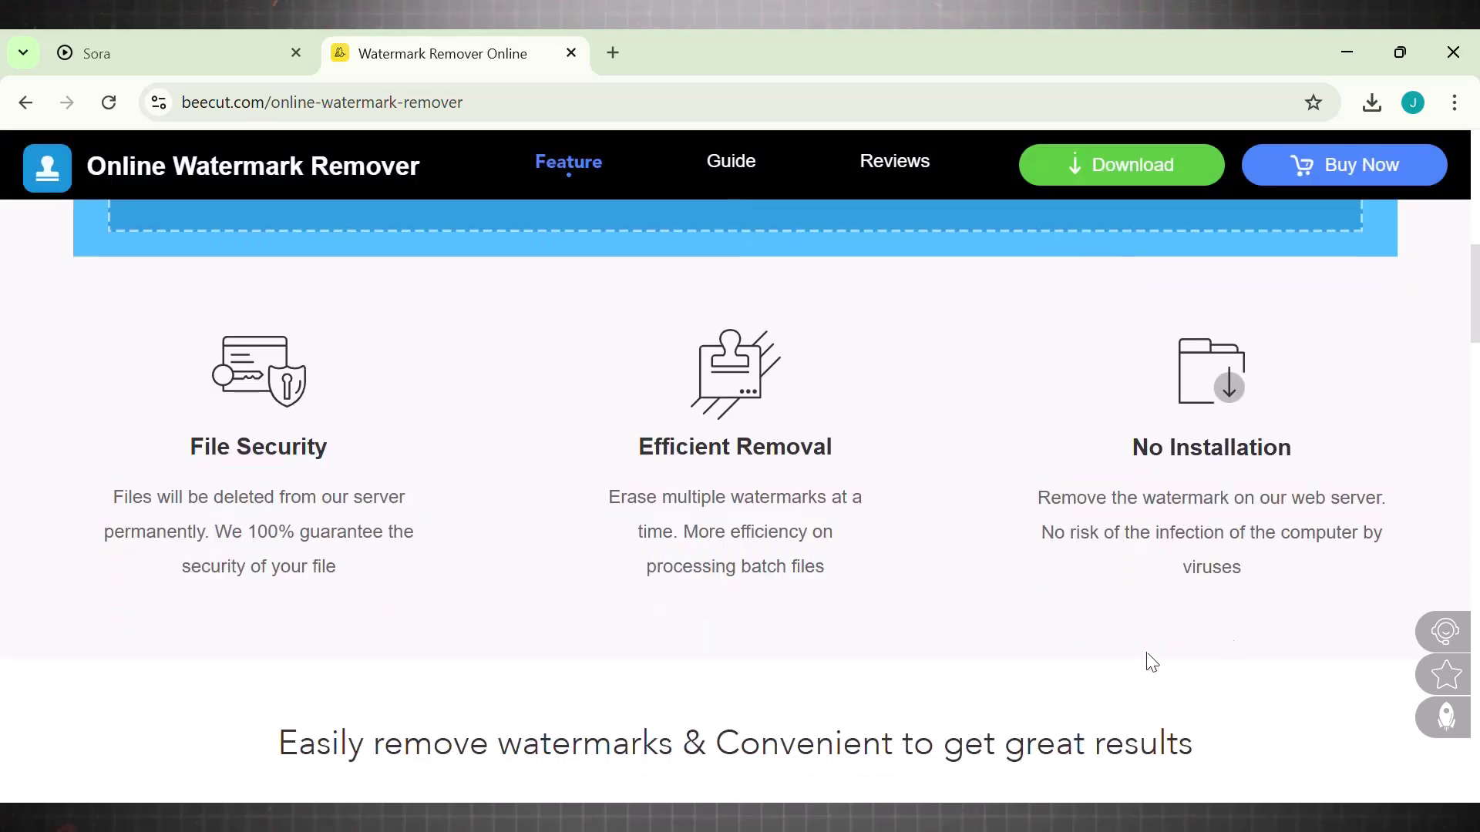
{"action": "scroll", "coordinate": [1002, 655], "scroll_direction": "down", "scroll_amount": 5}
{"action": "left_click_drag", "start_coordinate": [282, 376], "coordinate": [675, 378]}
{"action": "left_click", "coordinate": [635, 426]}
{"action": "scroll", "coordinate": [409, 406], "scroll_direction": "down", "scroll_amount": 4}
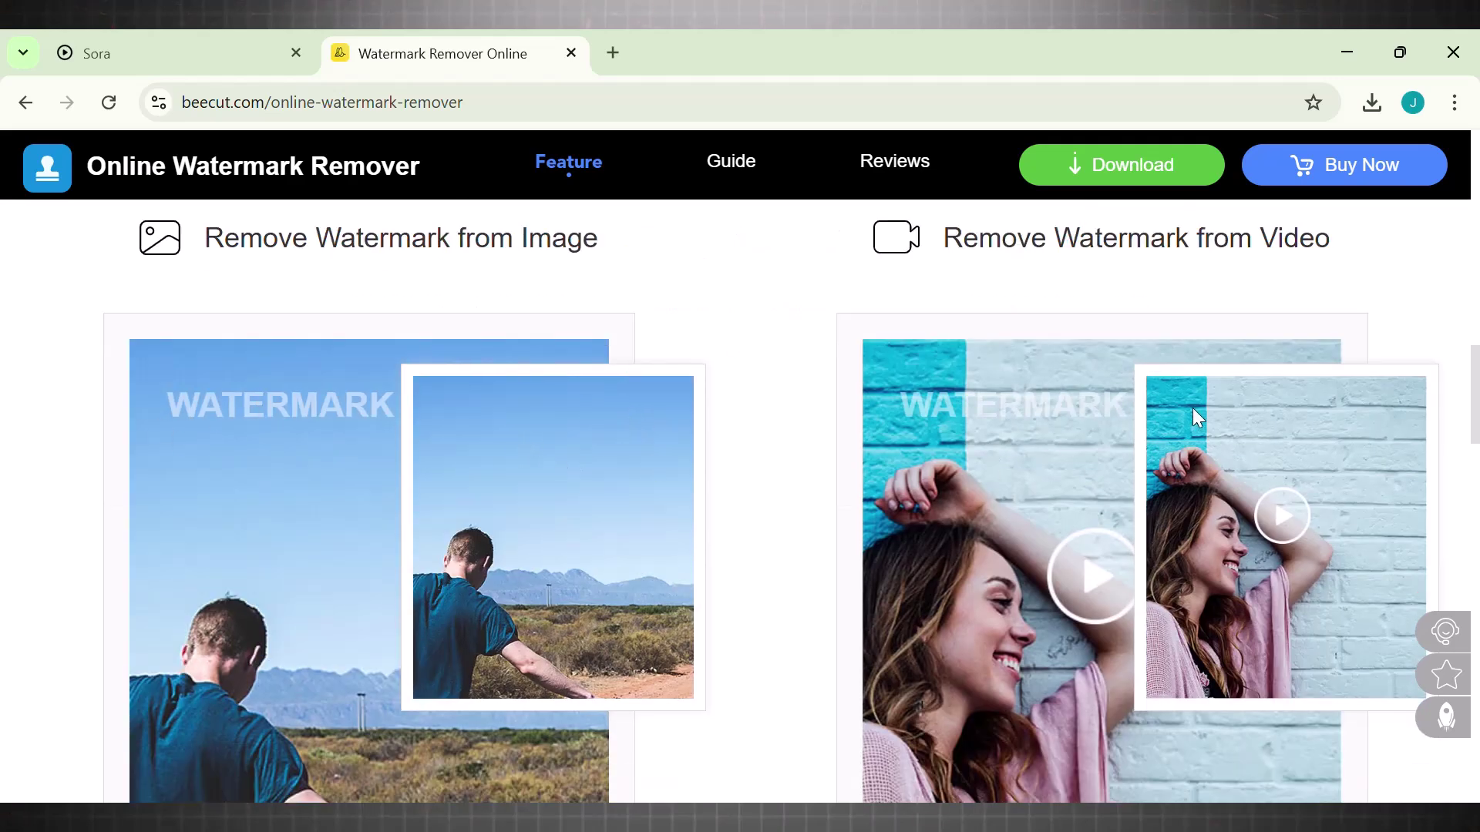
Step: Scroll further down the page and back up, ending on BeeCut's beecut.com home page
{"action": "left_click_drag", "start_coordinate": [1006, 238], "coordinate": [1002, 225]}
{"action": "scroll", "coordinate": [539, 355], "scroll_direction": "down", "scroll_amount": 9}
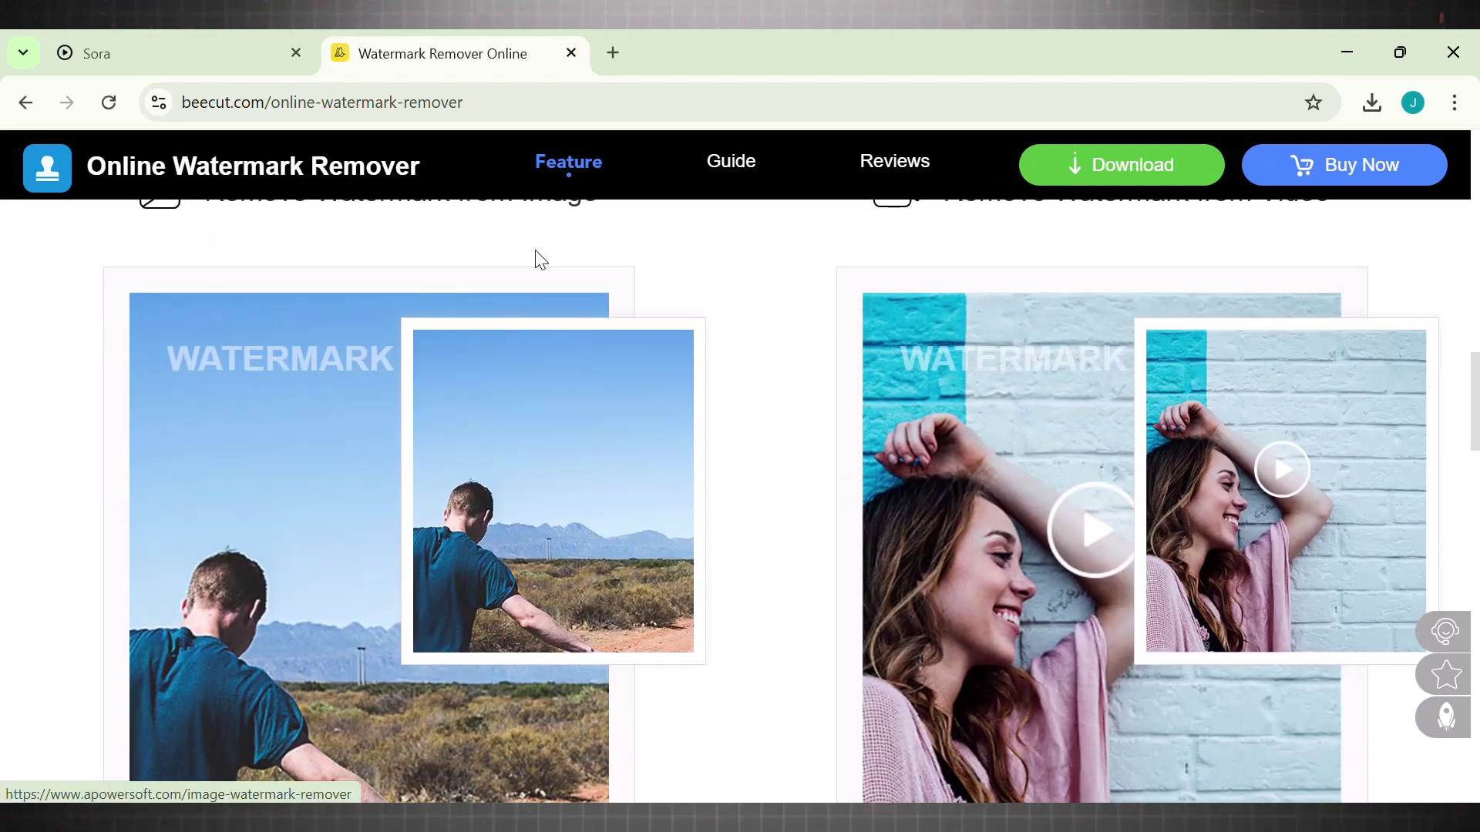
{"action": "scroll", "coordinate": [540, 385], "scroll_direction": "down", "scroll_amount": 6}
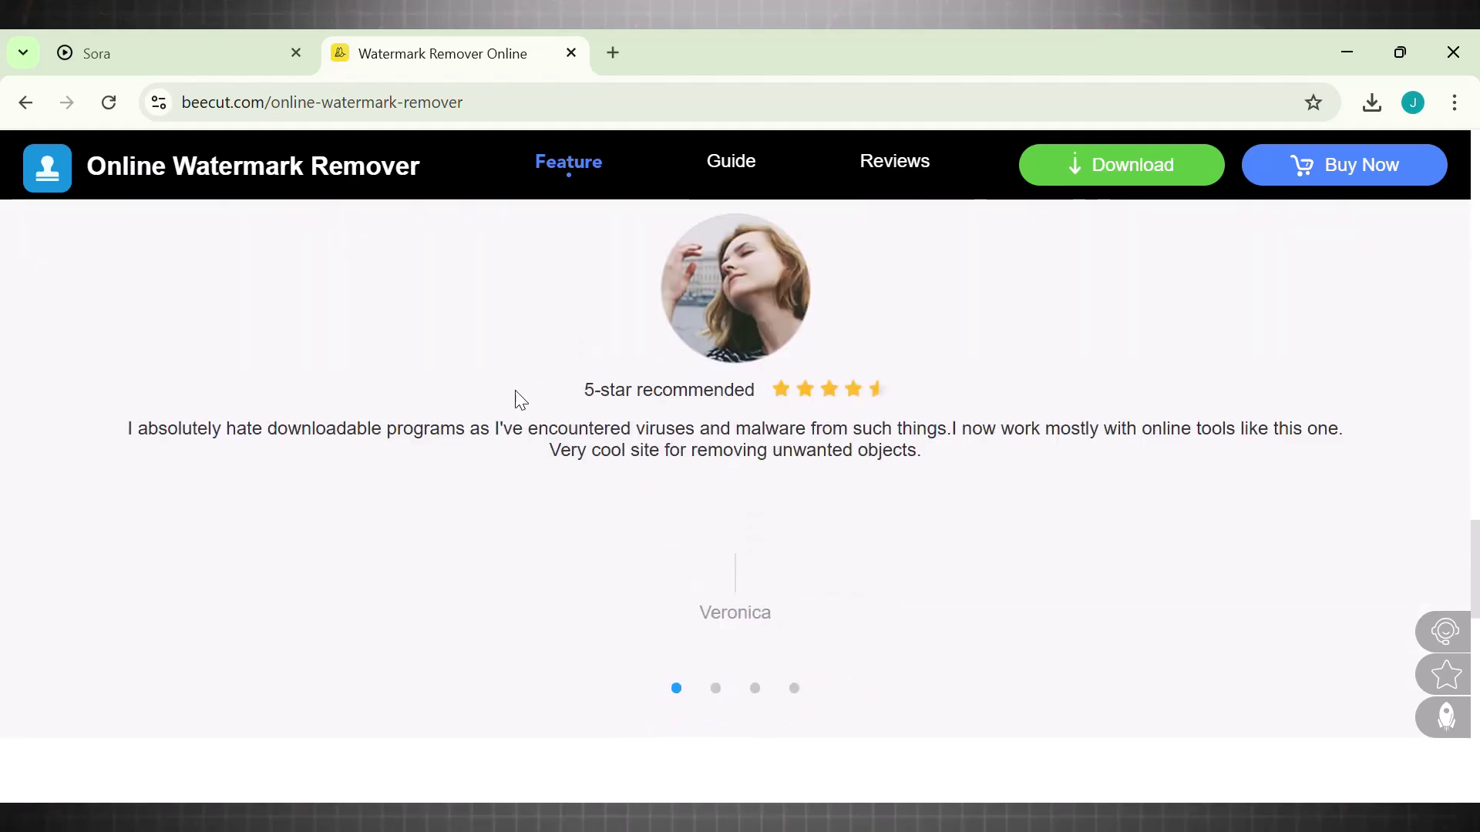
{"action": "scroll", "coordinate": [509, 452], "scroll_direction": "up", "scroll_amount": 1}
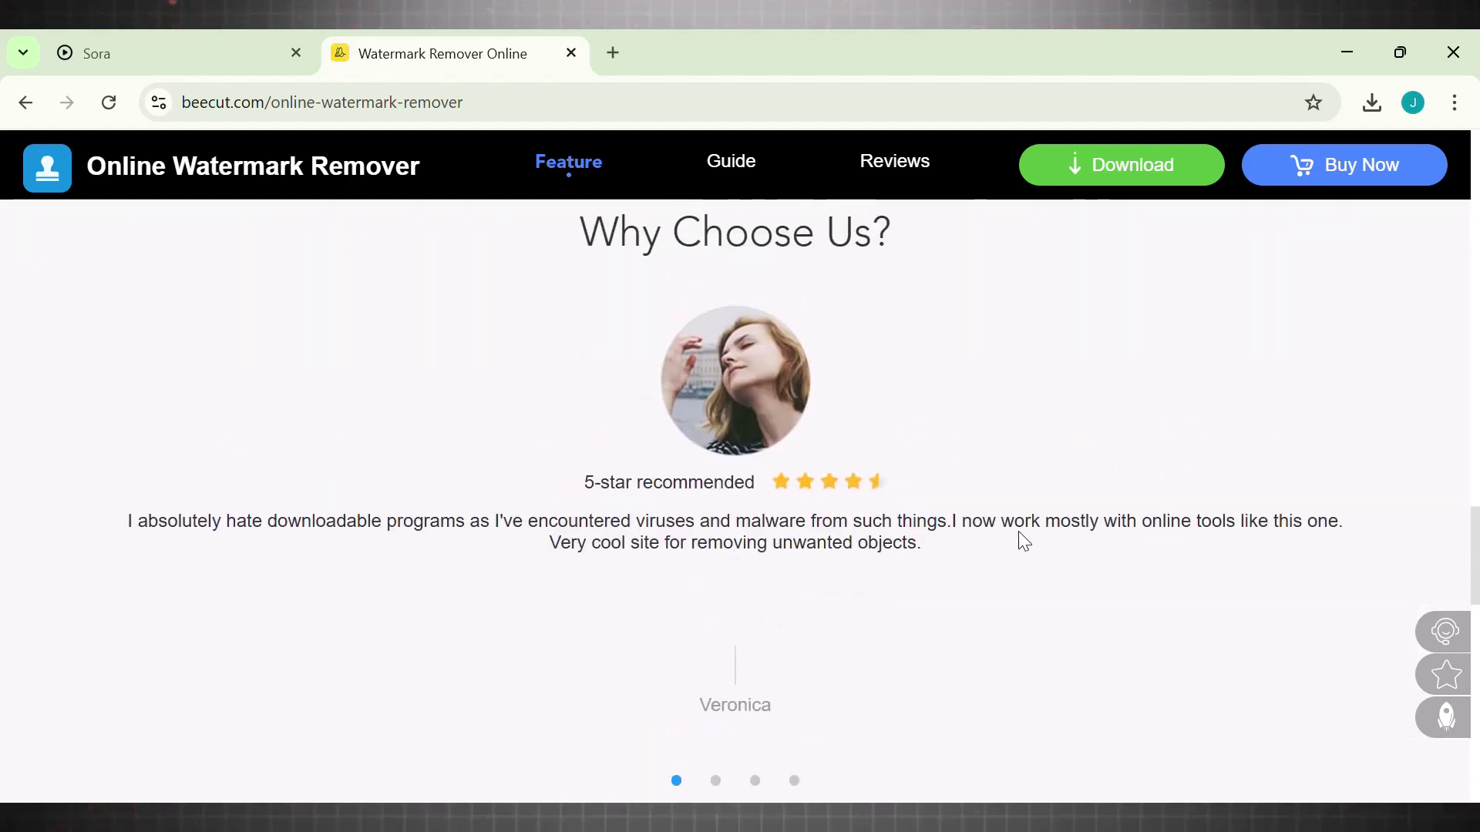
{"action": "scroll", "coordinate": [722, 564], "scroll_direction": "up", "scroll_amount": 9}
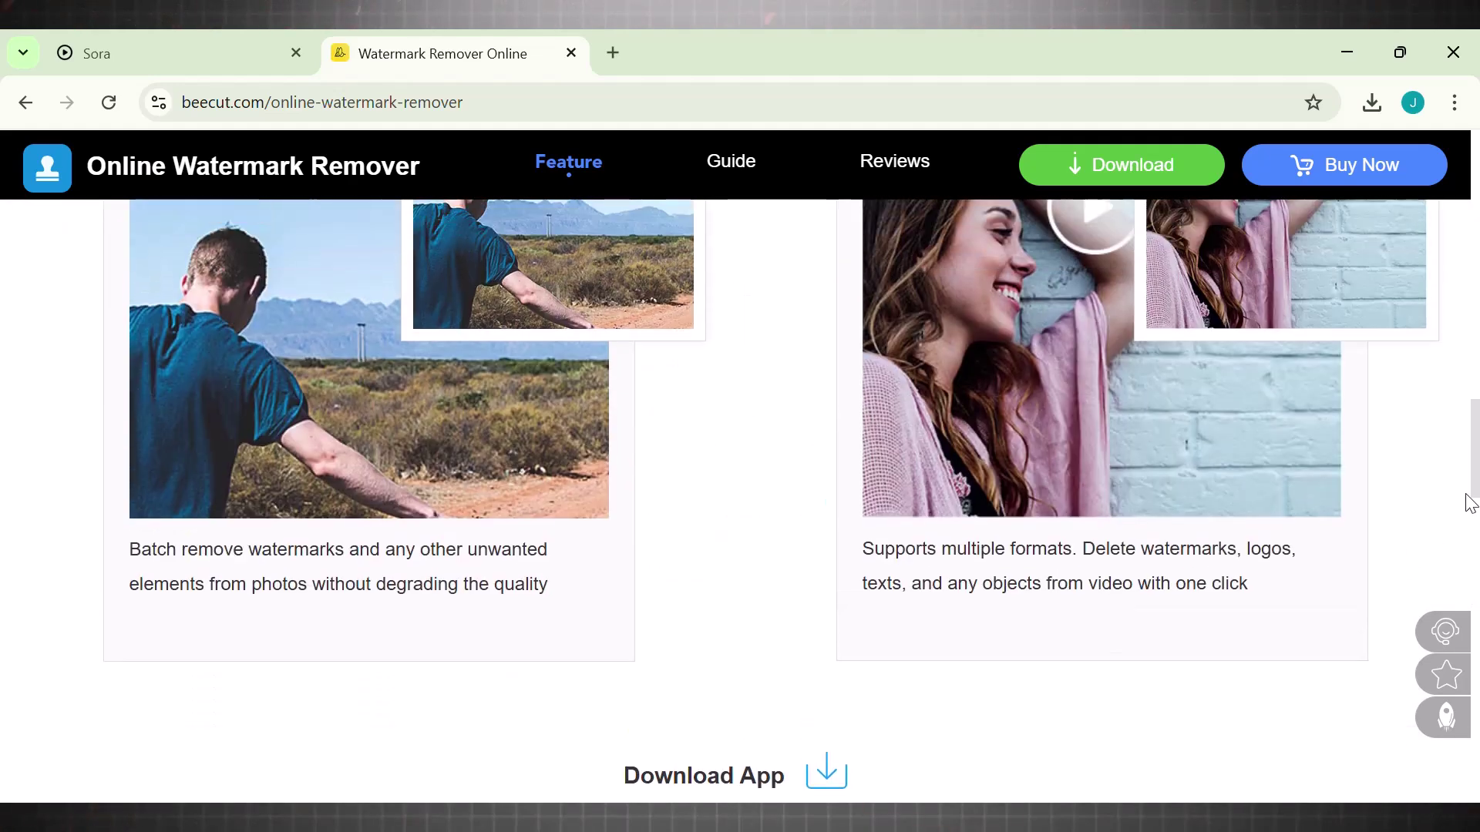
{"action": "left_click_drag", "start_coordinate": [1463, 502], "coordinate": [1476, 264]}
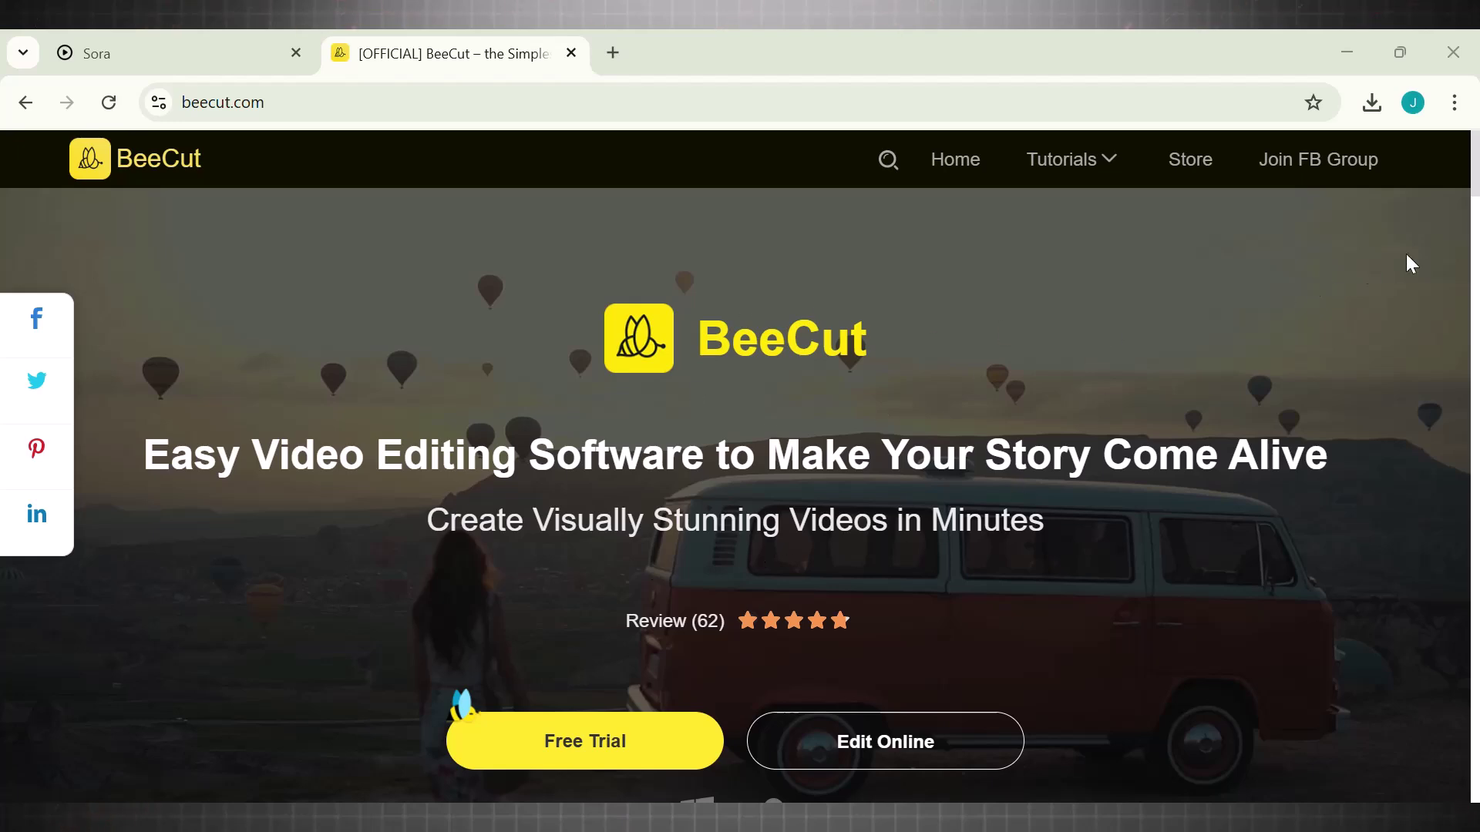
{"action": "left_click", "coordinate": [1476, 266]}
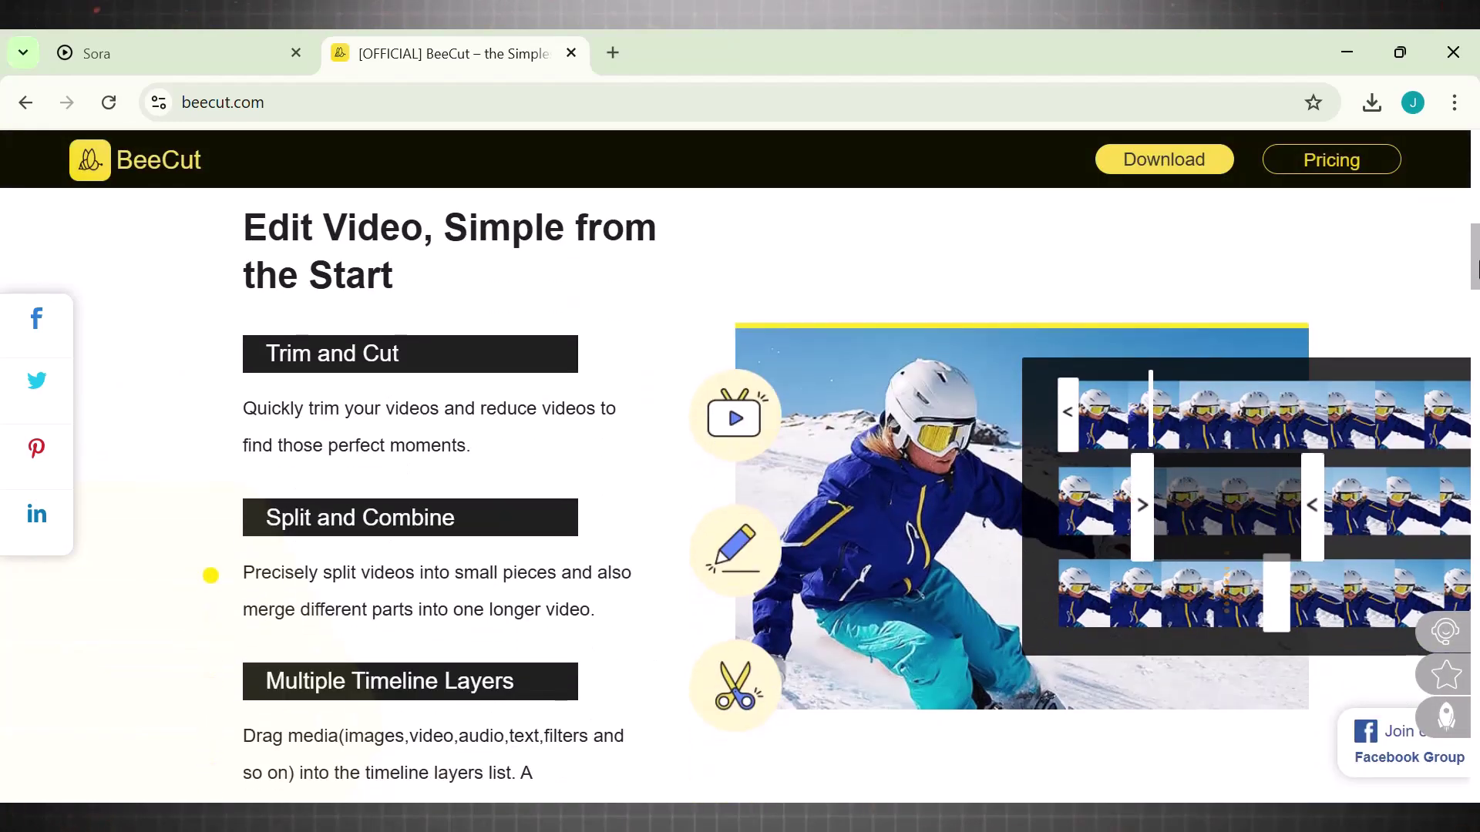
Step: Google 'beecut online watermark remover' and open beecut.com's Online Watermark Remover result
{"action": "left_click", "coordinate": [506, 370]}
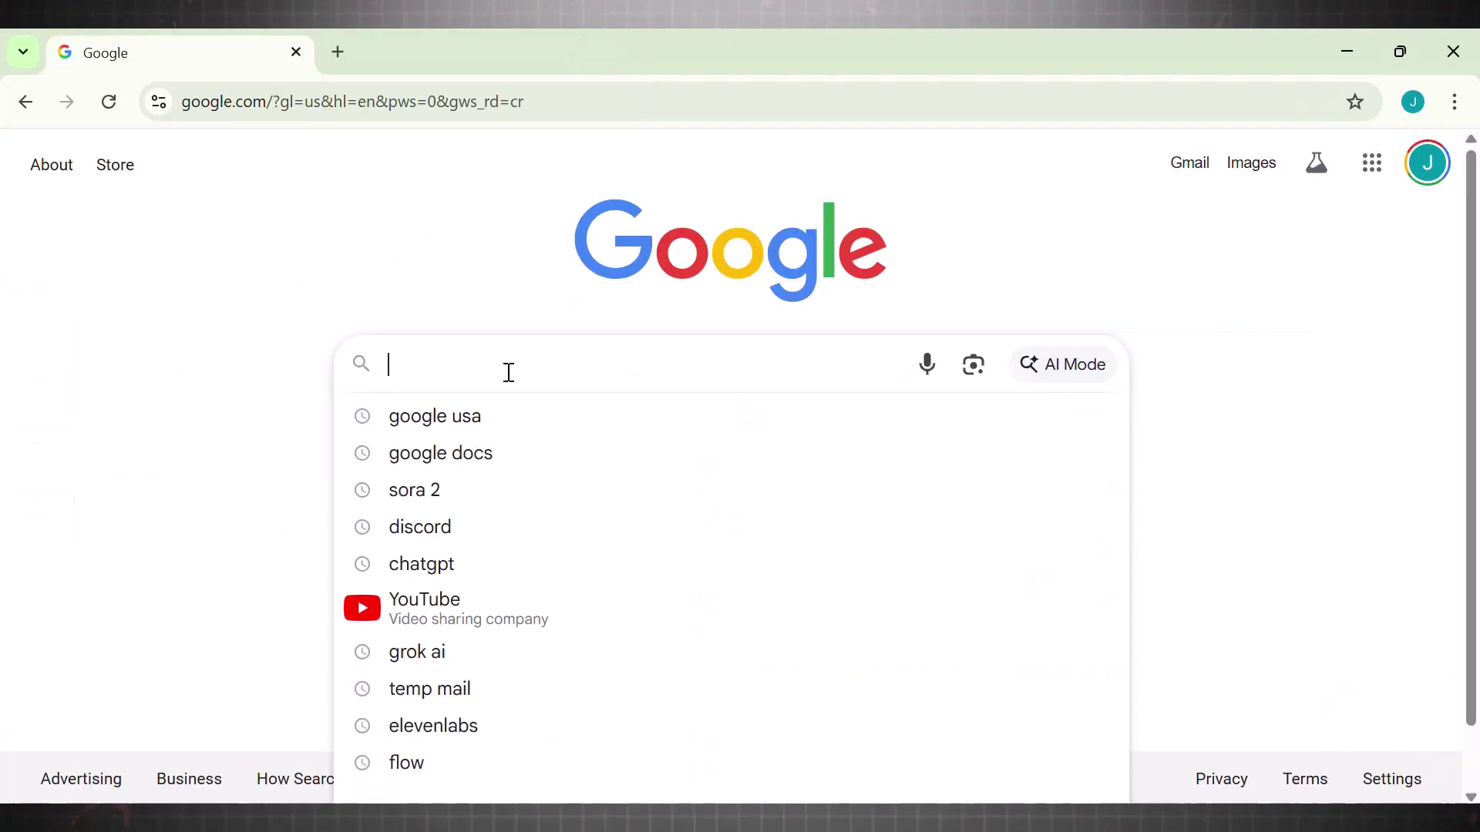
{"action": "type", "text": "beecut"}
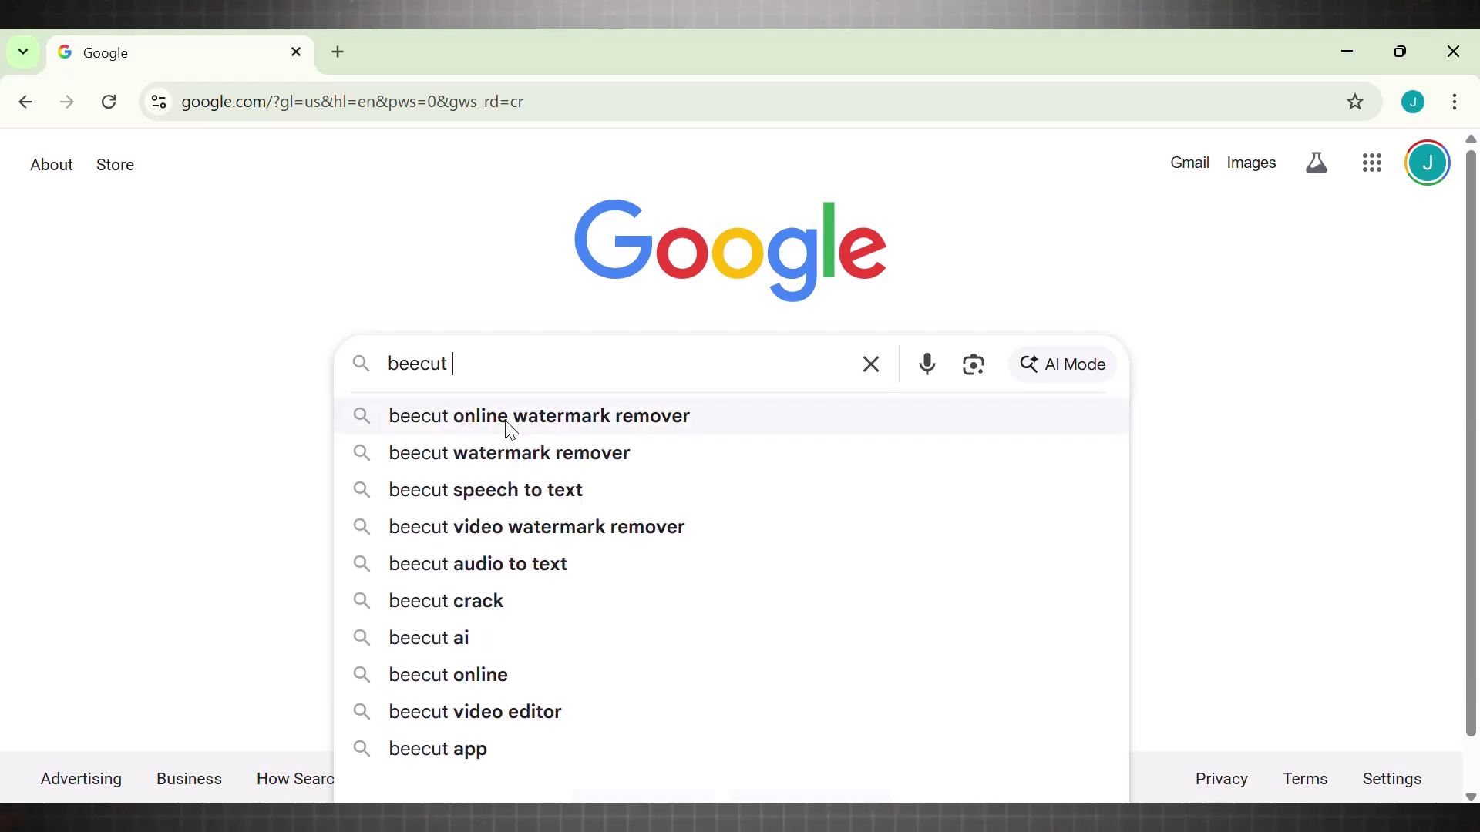
{"action": "left_click", "coordinate": [531, 422]}
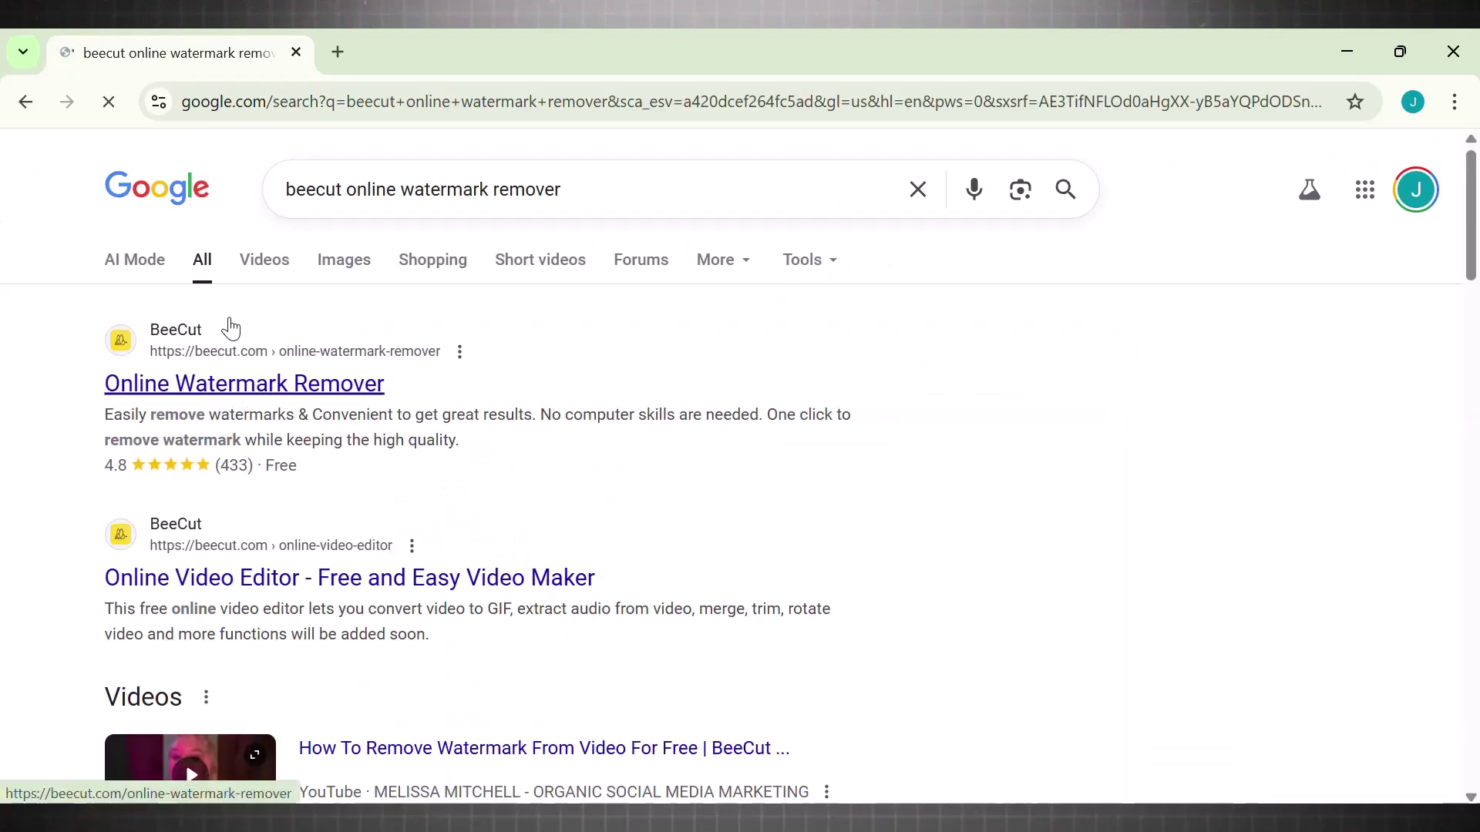
{"action": "left_click", "coordinate": [257, 402]}
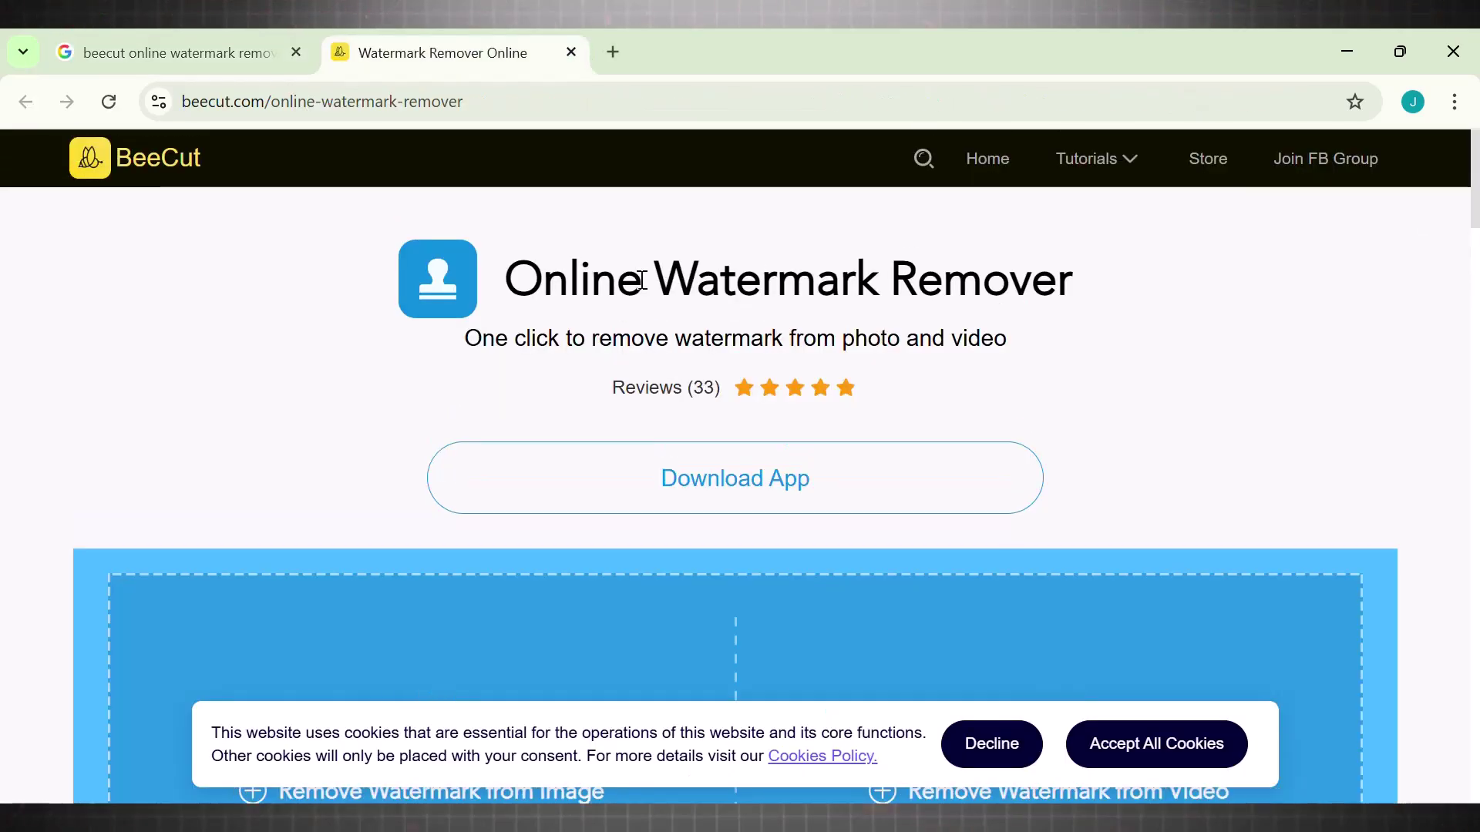
Step: Decline the cookie banner and bring the Remove Watermark from Image/Video upload area into view
{"action": "left_click_drag", "start_coordinate": [505, 280], "coordinate": [1079, 280]}
{"action": "left_click", "coordinate": [990, 724]}
{"action": "left_click_drag", "start_coordinate": [1466, 249], "coordinate": [731, 404]}
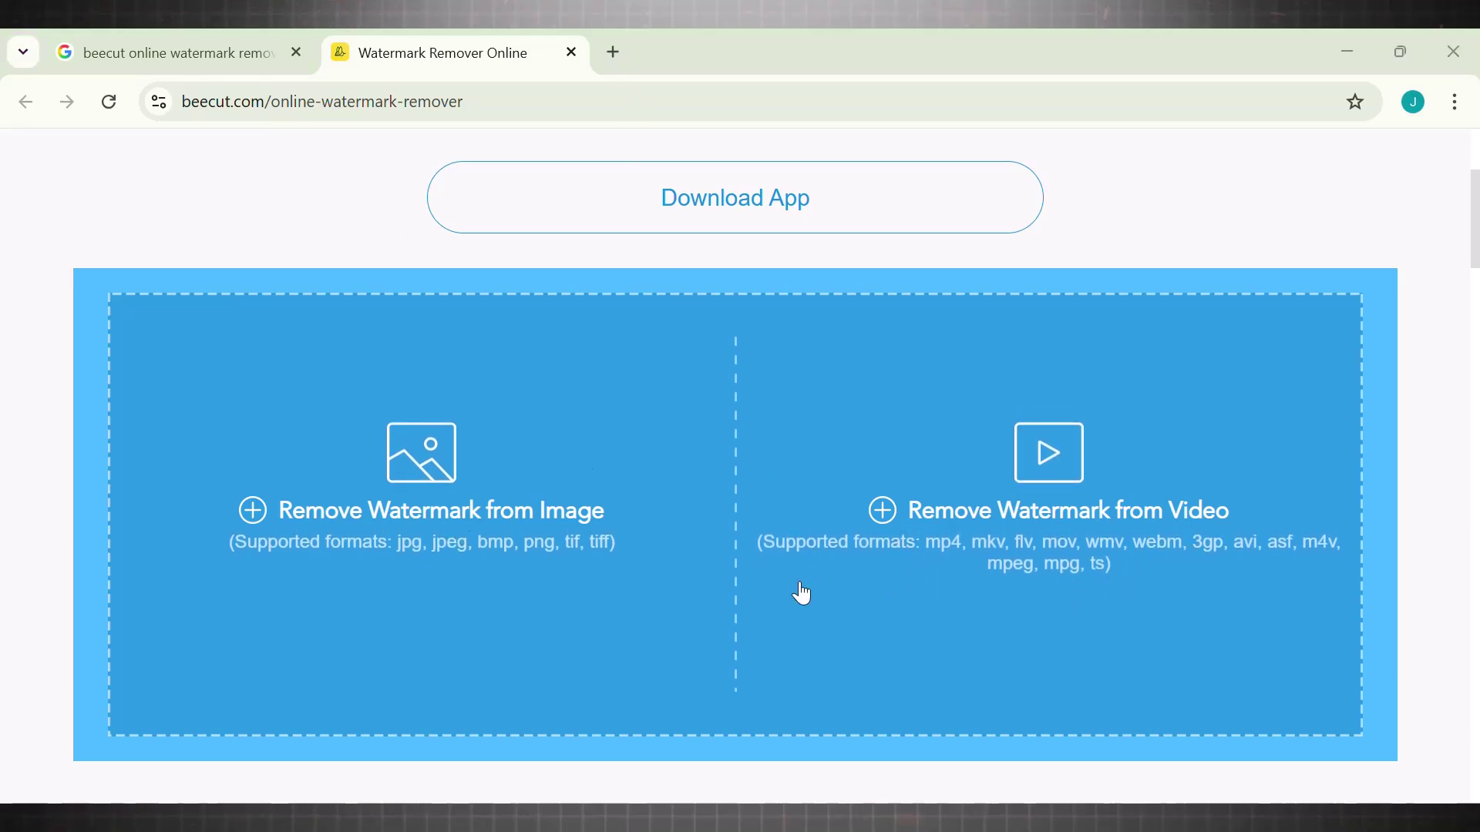
Step: Upload the farm video from Downloads through Remove Watermark from Video
{"action": "left_click", "coordinate": [888, 525]}
{"action": "left_click", "coordinate": [245, 475]}
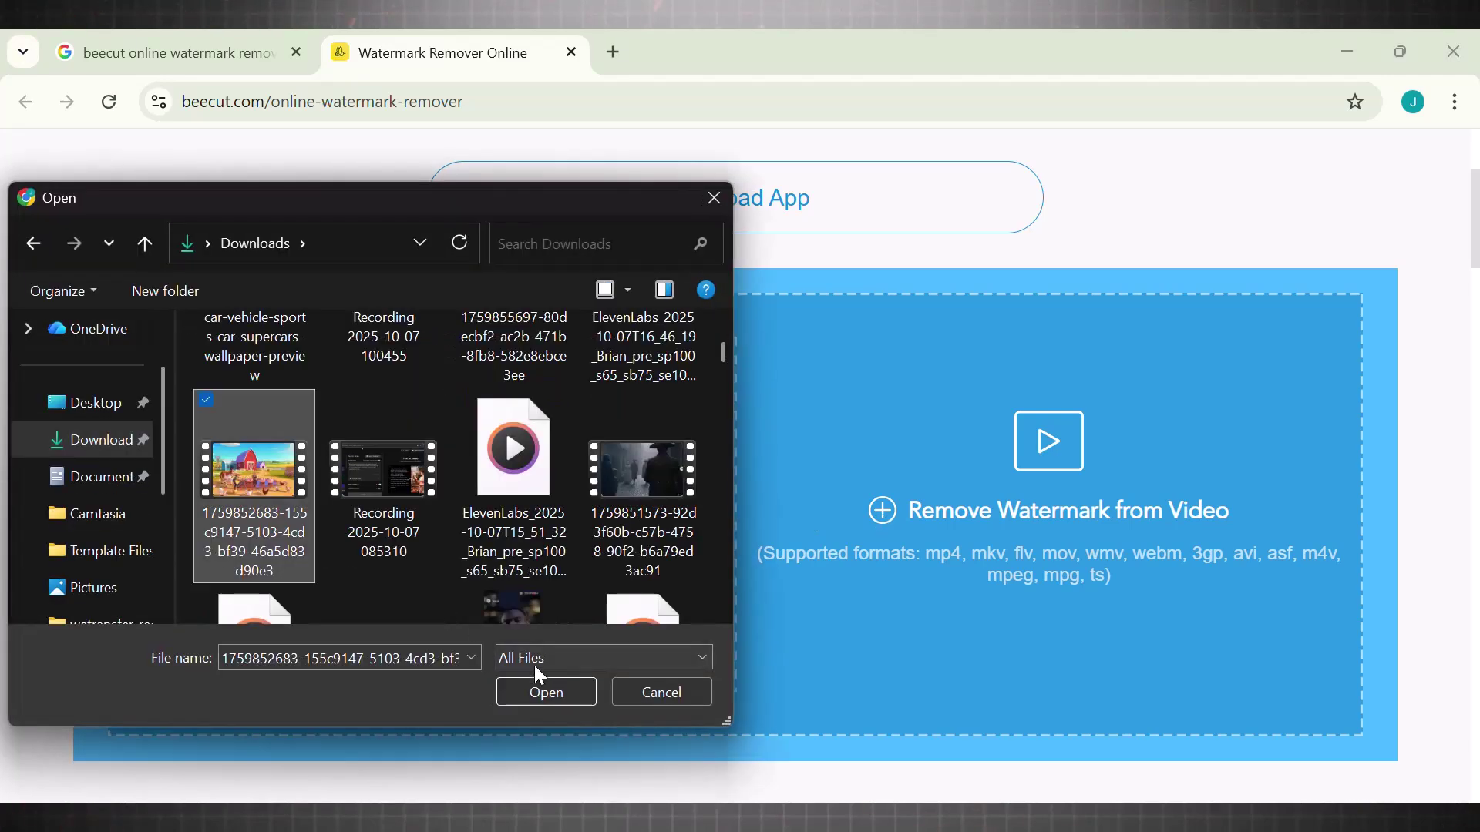
{"action": "left_click", "coordinate": [533, 698]}
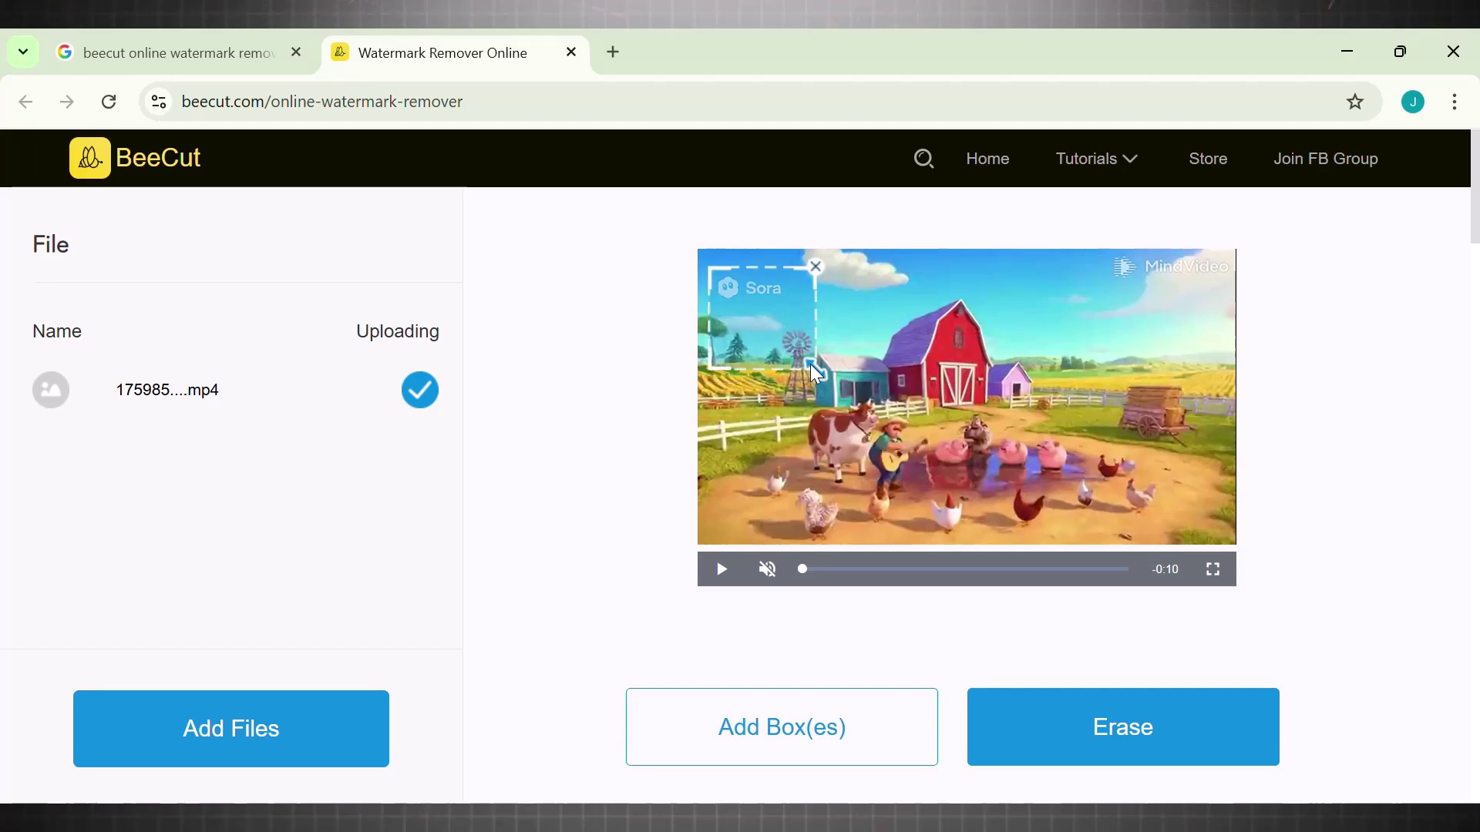
Step: Fit erase boxes over the Sora and MindVideo watermarks, then play the preview to track them
{"action": "left_click_drag", "start_coordinate": [811, 364], "coordinate": [788, 303]}
{"action": "left_click_drag", "start_coordinate": [710, 271], "coordinate": [715, 270]}
{"action": "mouse_move", "coordinate": [1106, 255]}
{"action": "left_mouse_down"}
{"action": "mouse_move", "coordinate": [1149, 283]}
{"action": "mouse_move", "coordinate": [1232, 280]}
{"action": "left_mouse_up"}
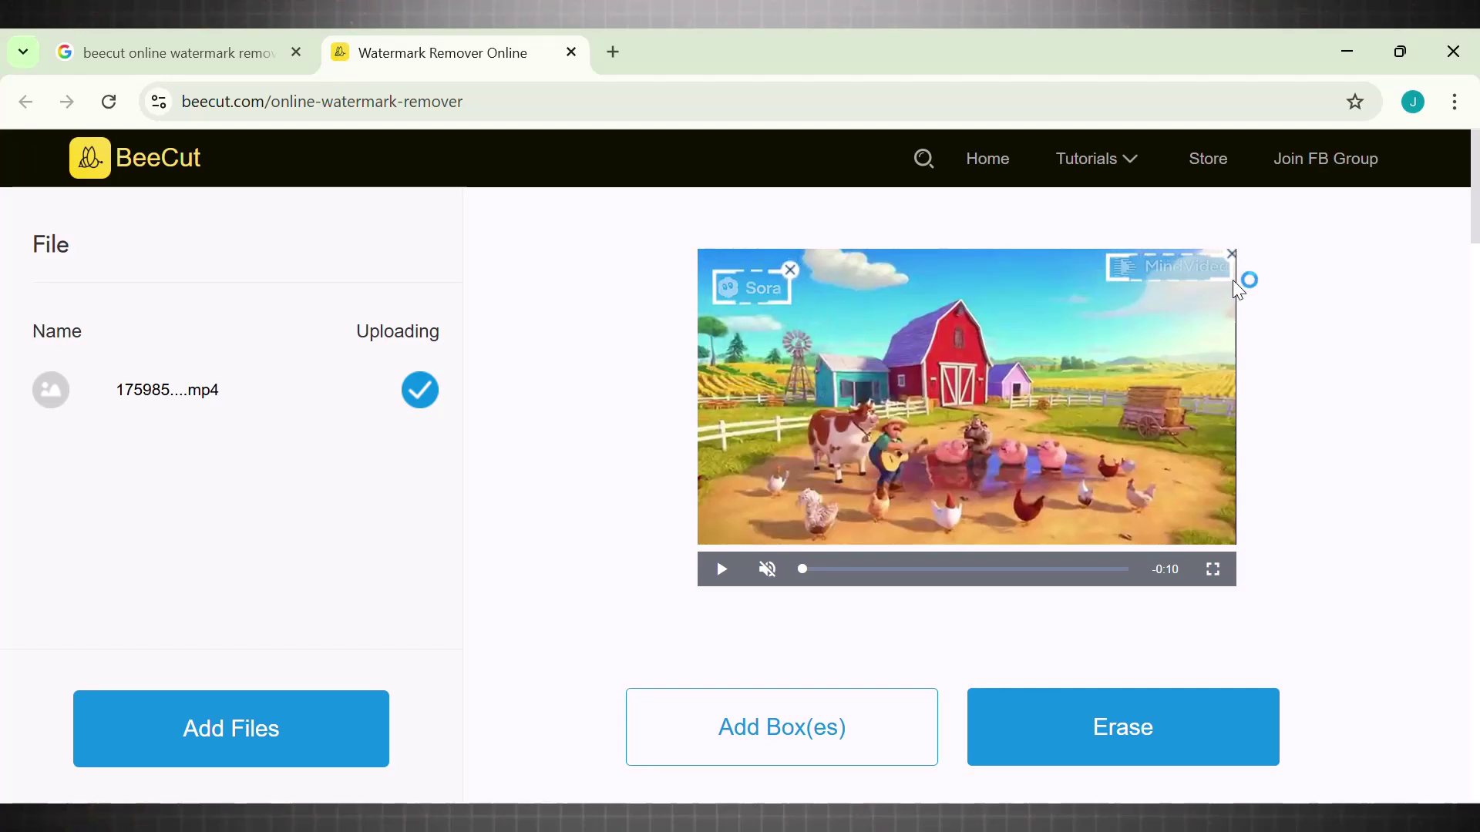
{"action": "left_click", "coordinate": [721, 571]}
{"action": "left_click", "coordinate": [1141, 396]}
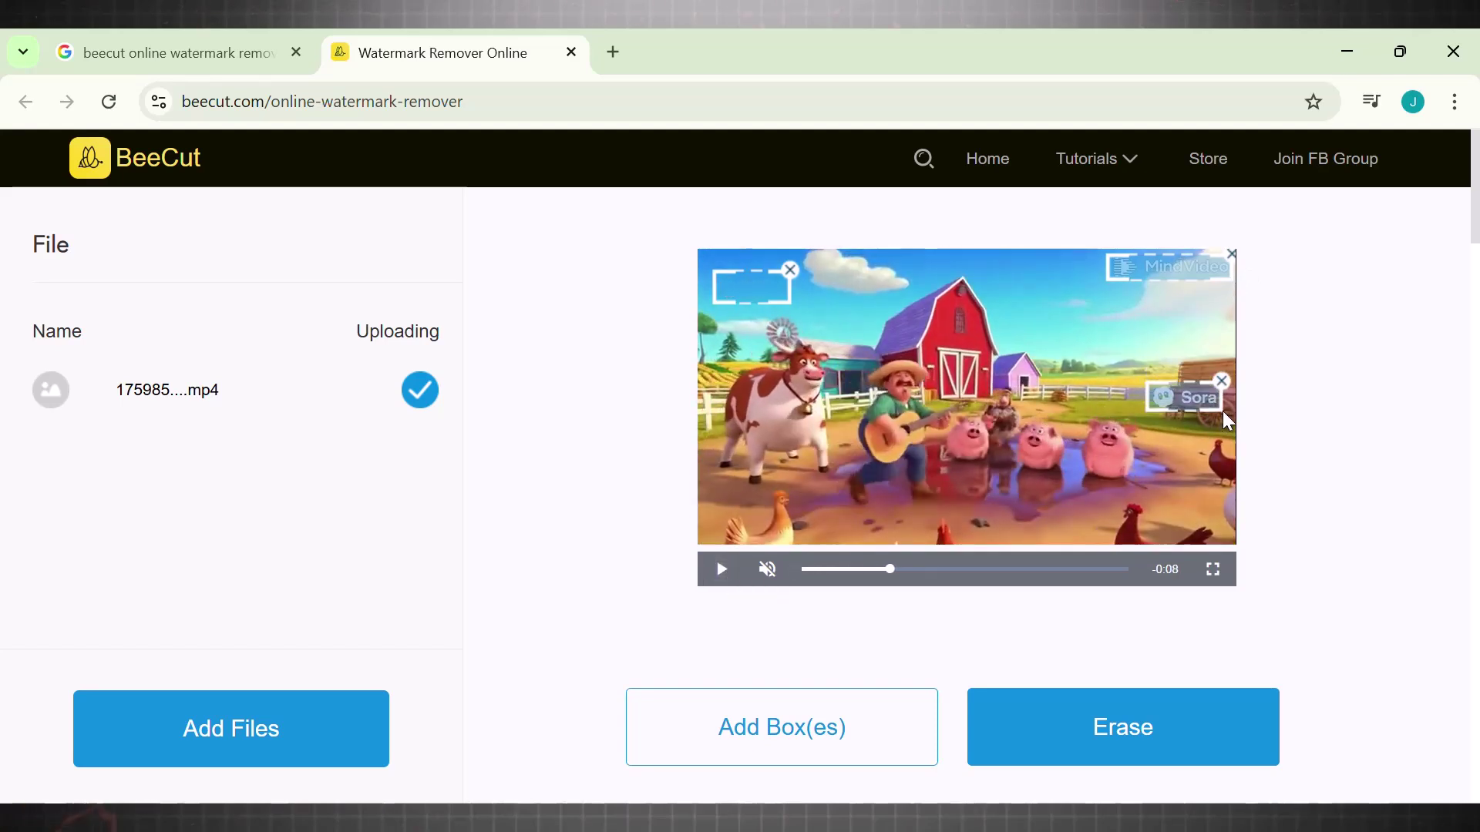
{"action": "left_click", "coordinate": [722, 570]}
Step: Play the preview to the end, erase the boxed watermarks and download the 2.4 MB mp4
{"action": "left_click", "coordinate": [722, 569]}
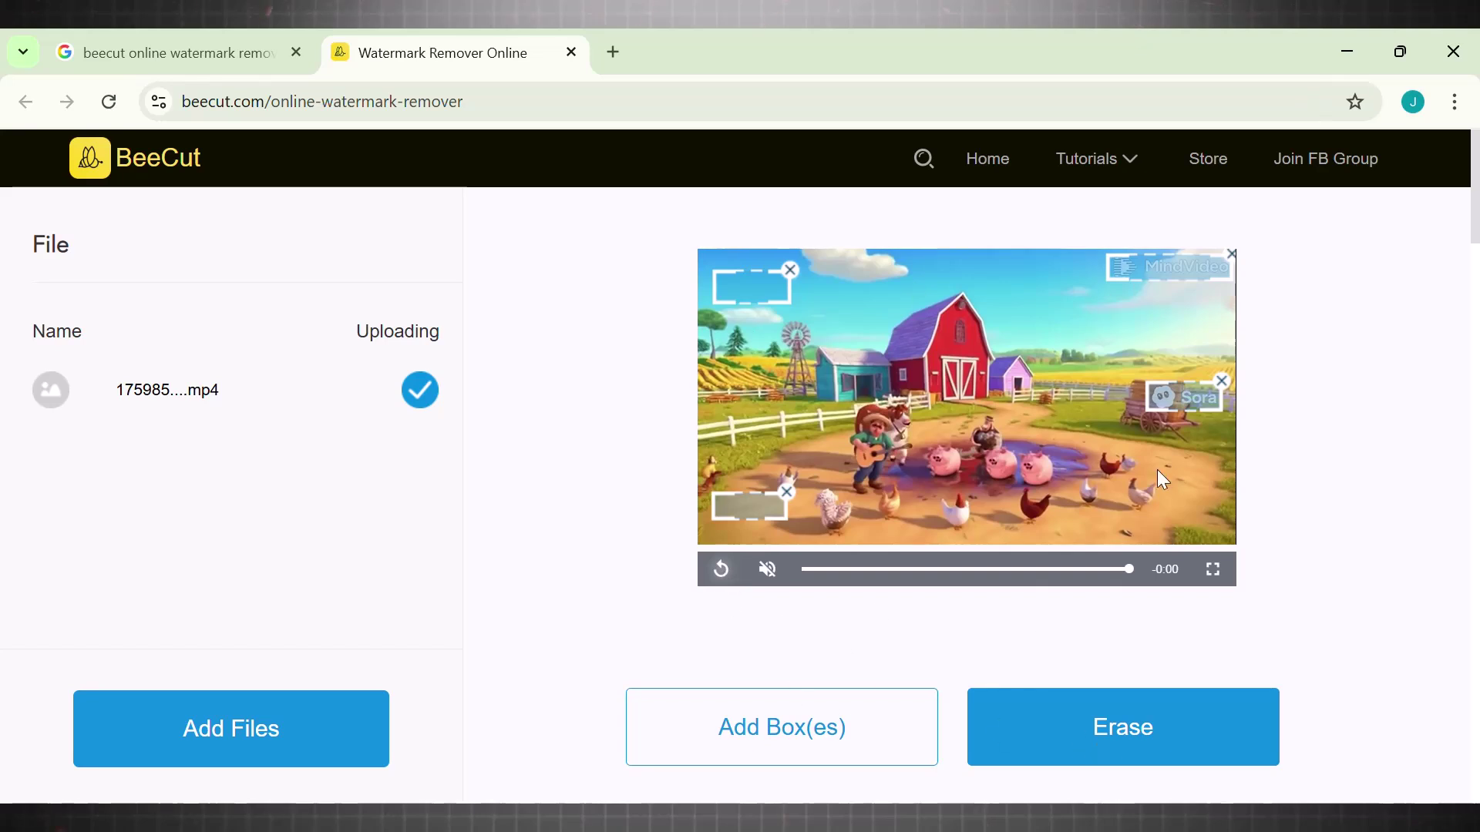
{"action": "left_click", "coordinate": [1083, 747]}
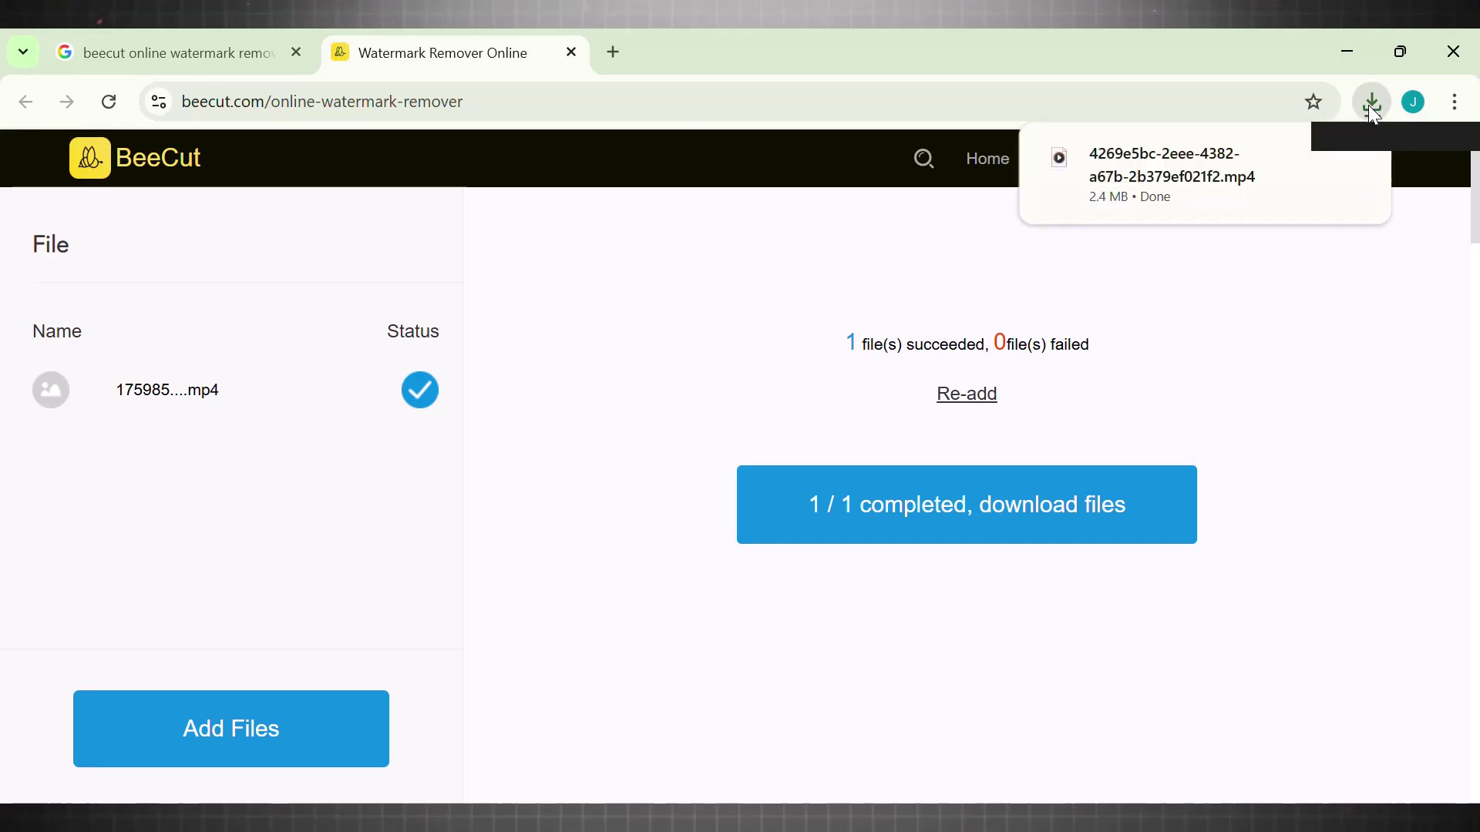
Step: Open the downloaded watermark-free mp4 to compare it with the original
{"action": "left_click", "coordinate": [1090, 165]}
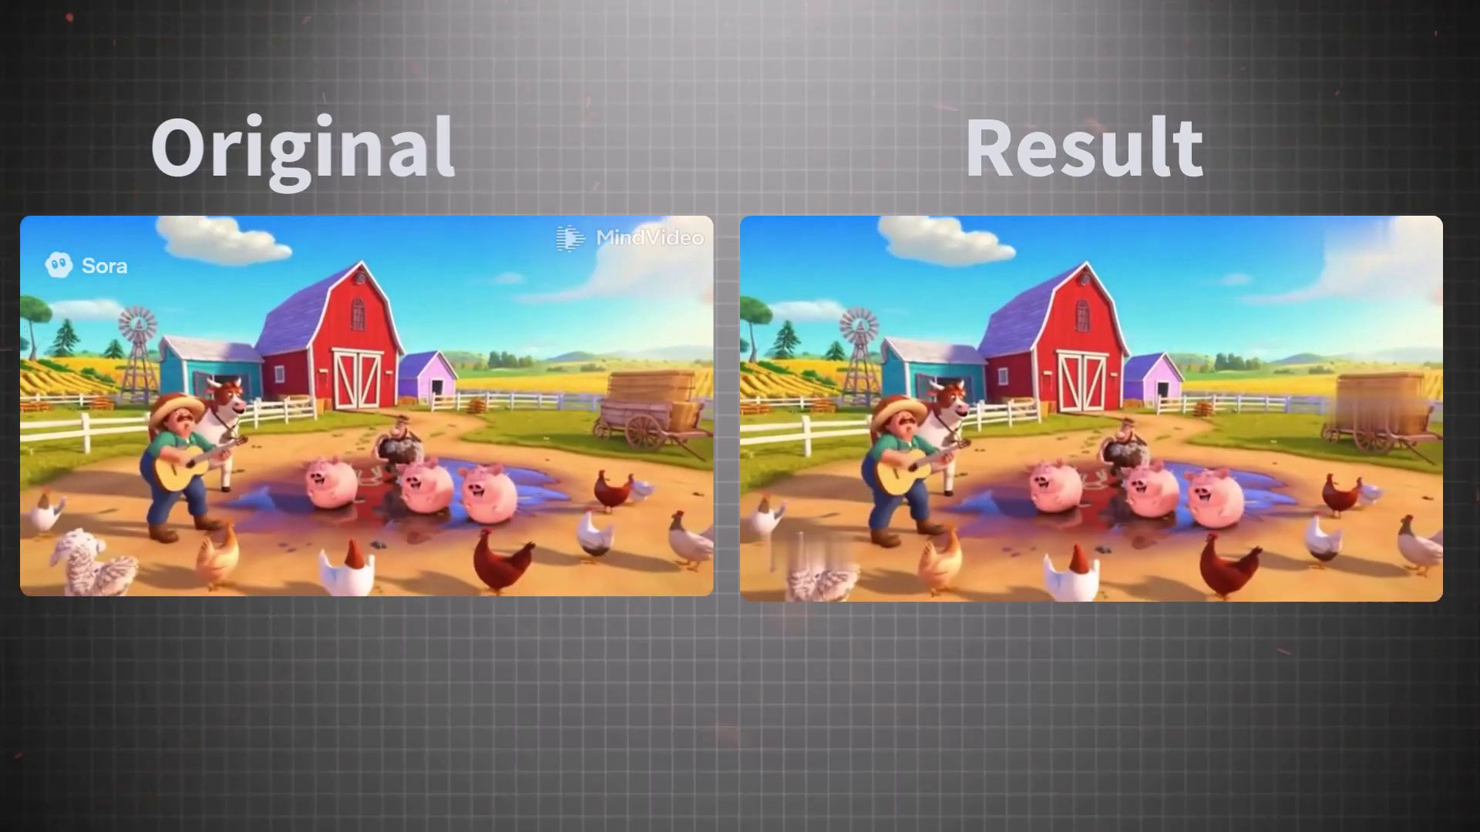
Step: Highlight the Remove Watermark From Video heading, scroll through the page and return to the top
{"action": "left_click_drag", "start_coordinate": [337, 193], "coordinate": [522, 220]}
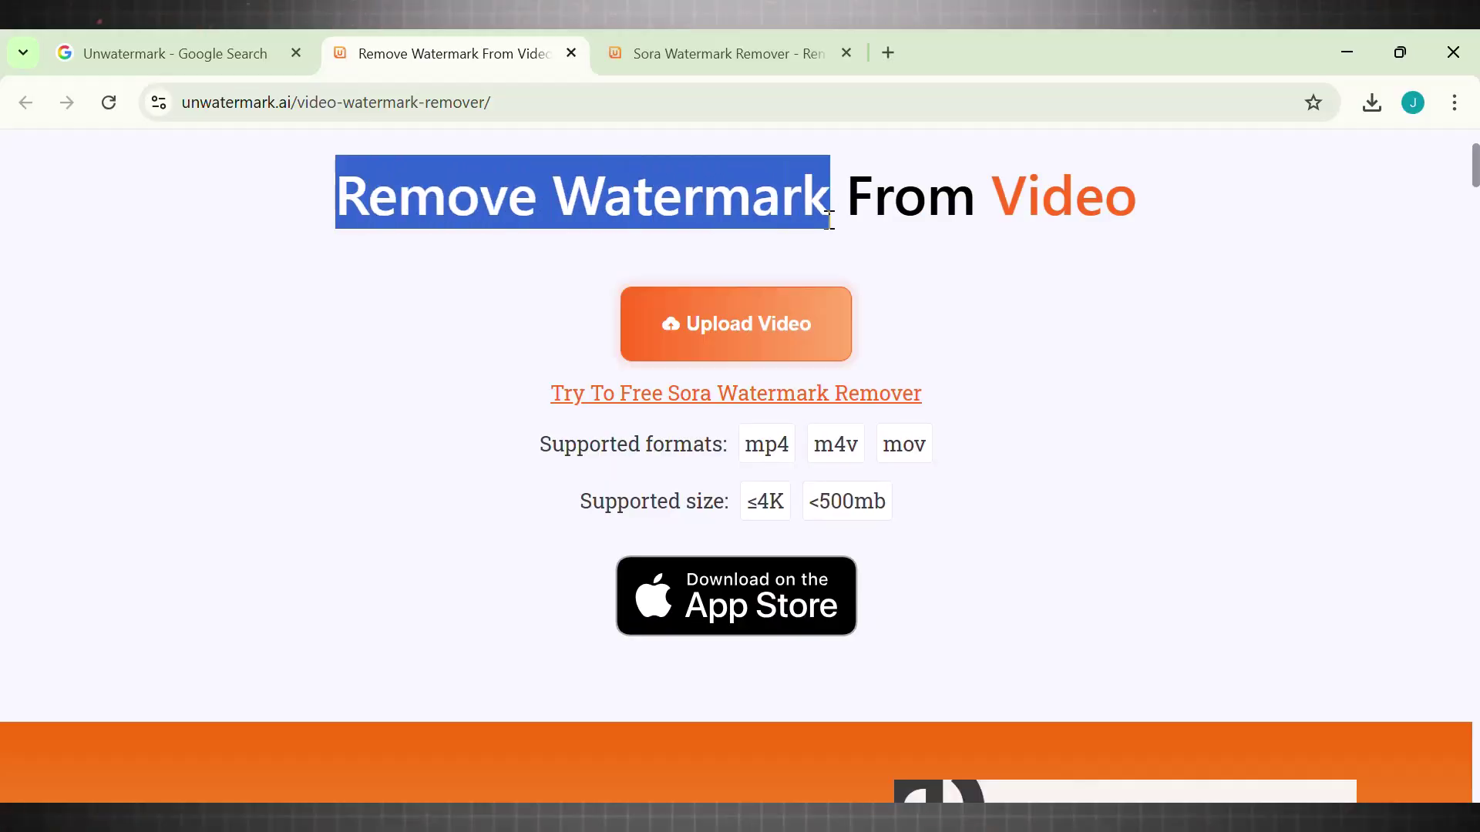
{"action": "left_click_drag", "start_coordinate": [828, 220], "coordinate": [1135, 213]}
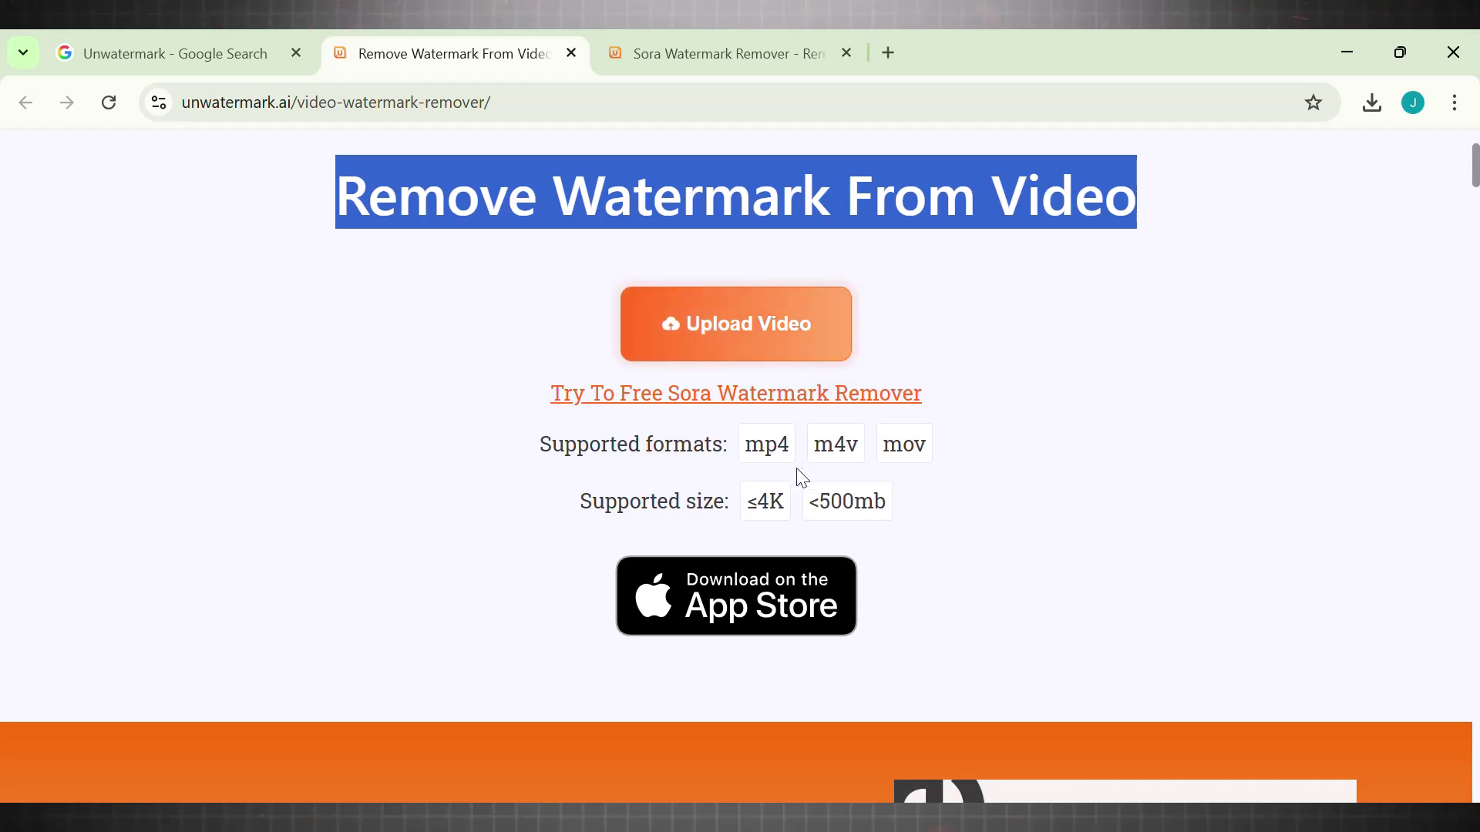
{"action": "left_click_drag", "start_coordinate": [1477, 185], "coordinate": [1475, 270]}
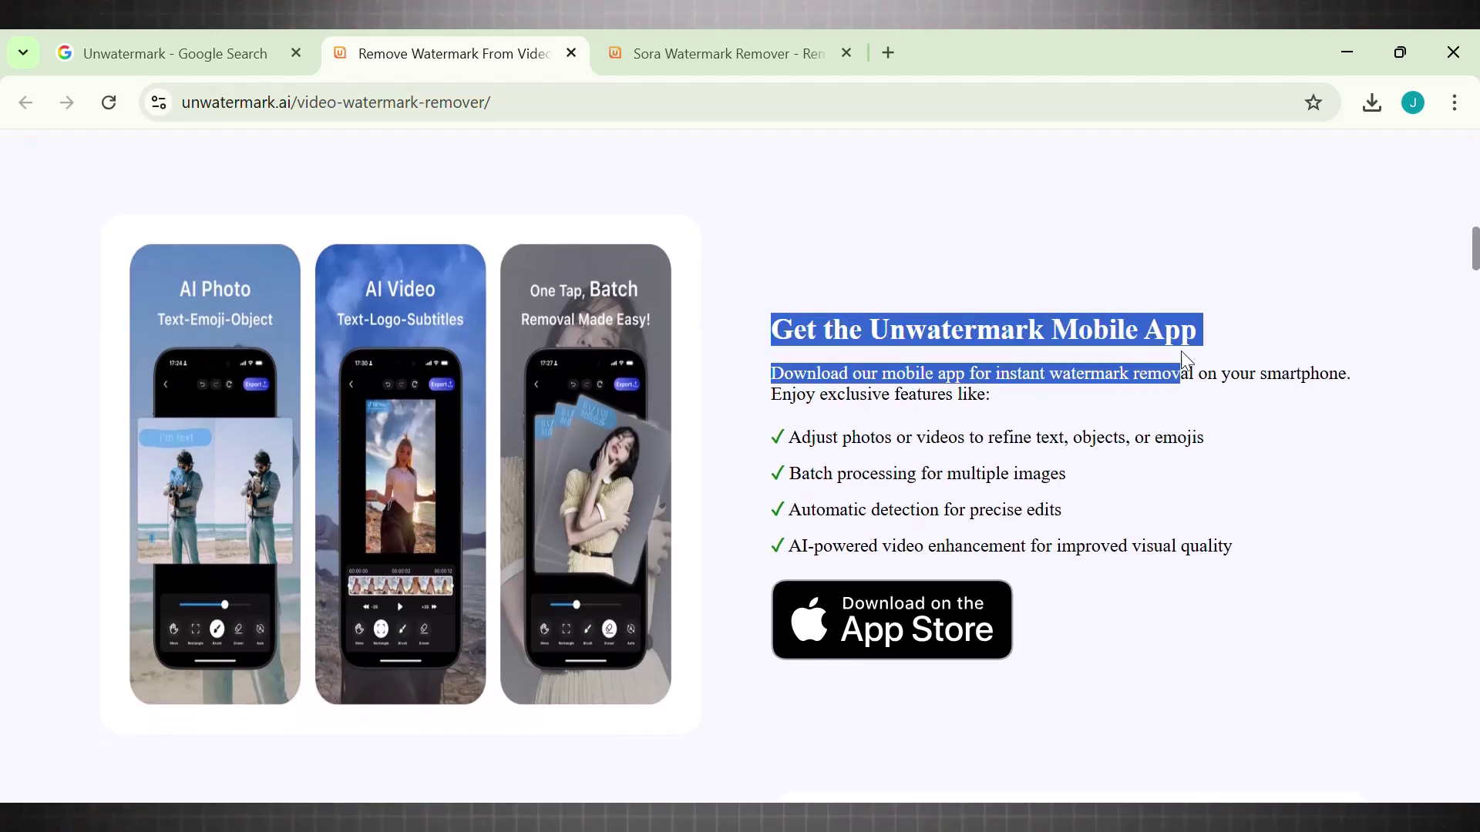
{"action": "left_click", "coordinate": [1254, 345]}
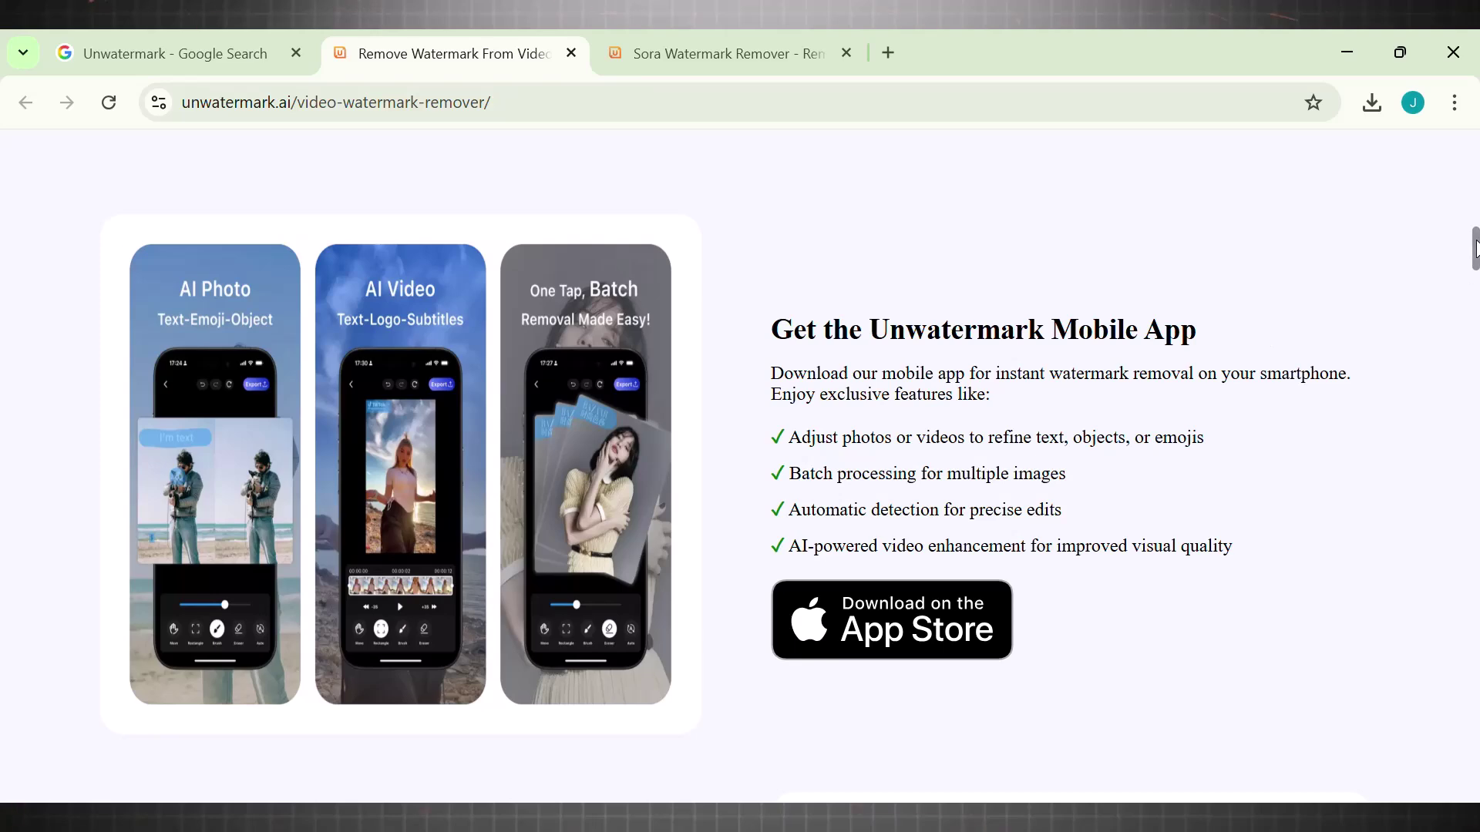
{"action": "scroll", "coordinate": [1475, 249], "scroll_direction": "up", "scroll_amount": 10}
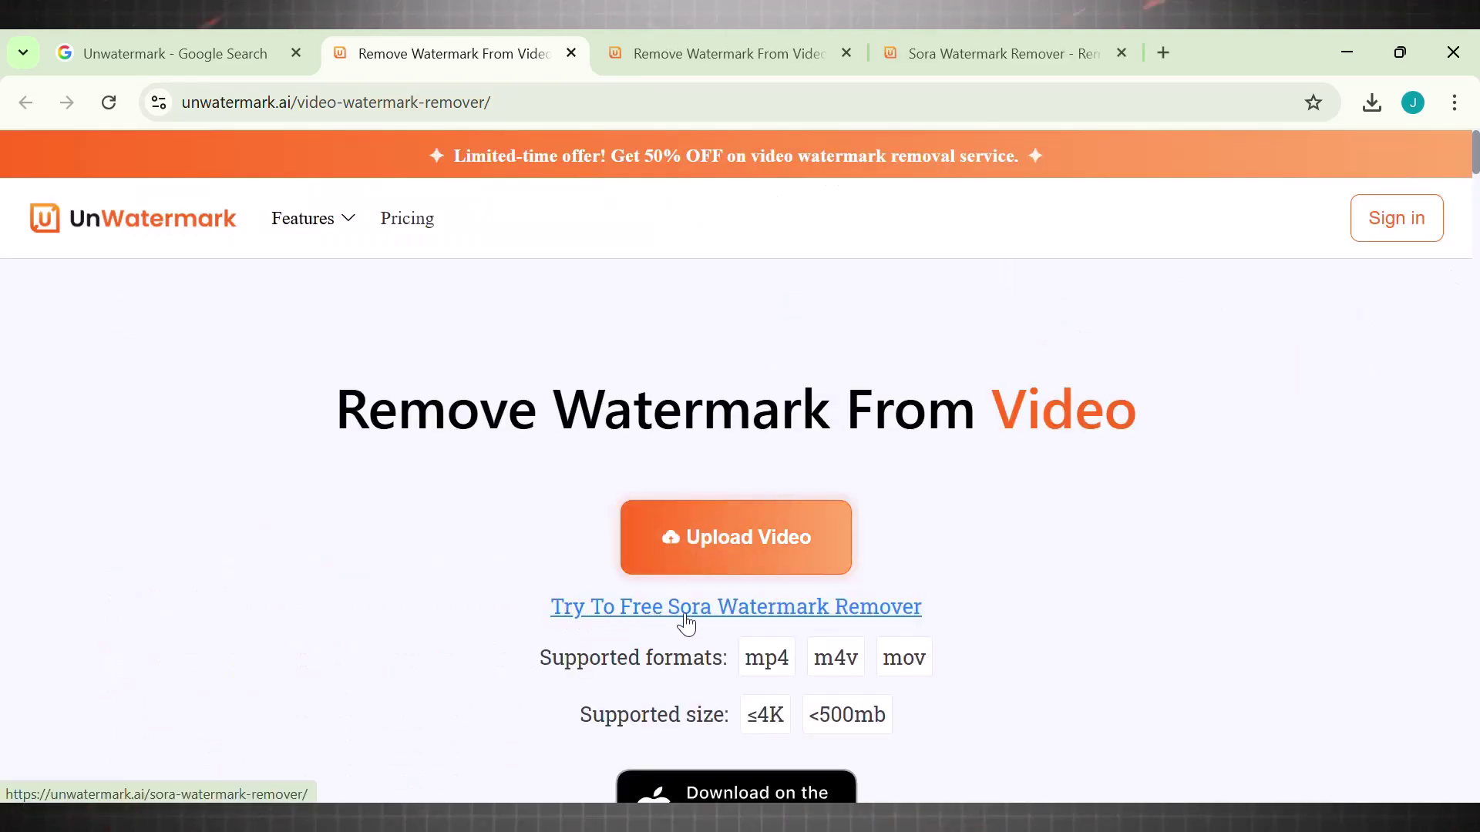
Step: Close the UnWatermark tab, then open the Video Watermark Remover sitelink in a new tab and view it
{"action": "key", "text": "ctrl+w"}
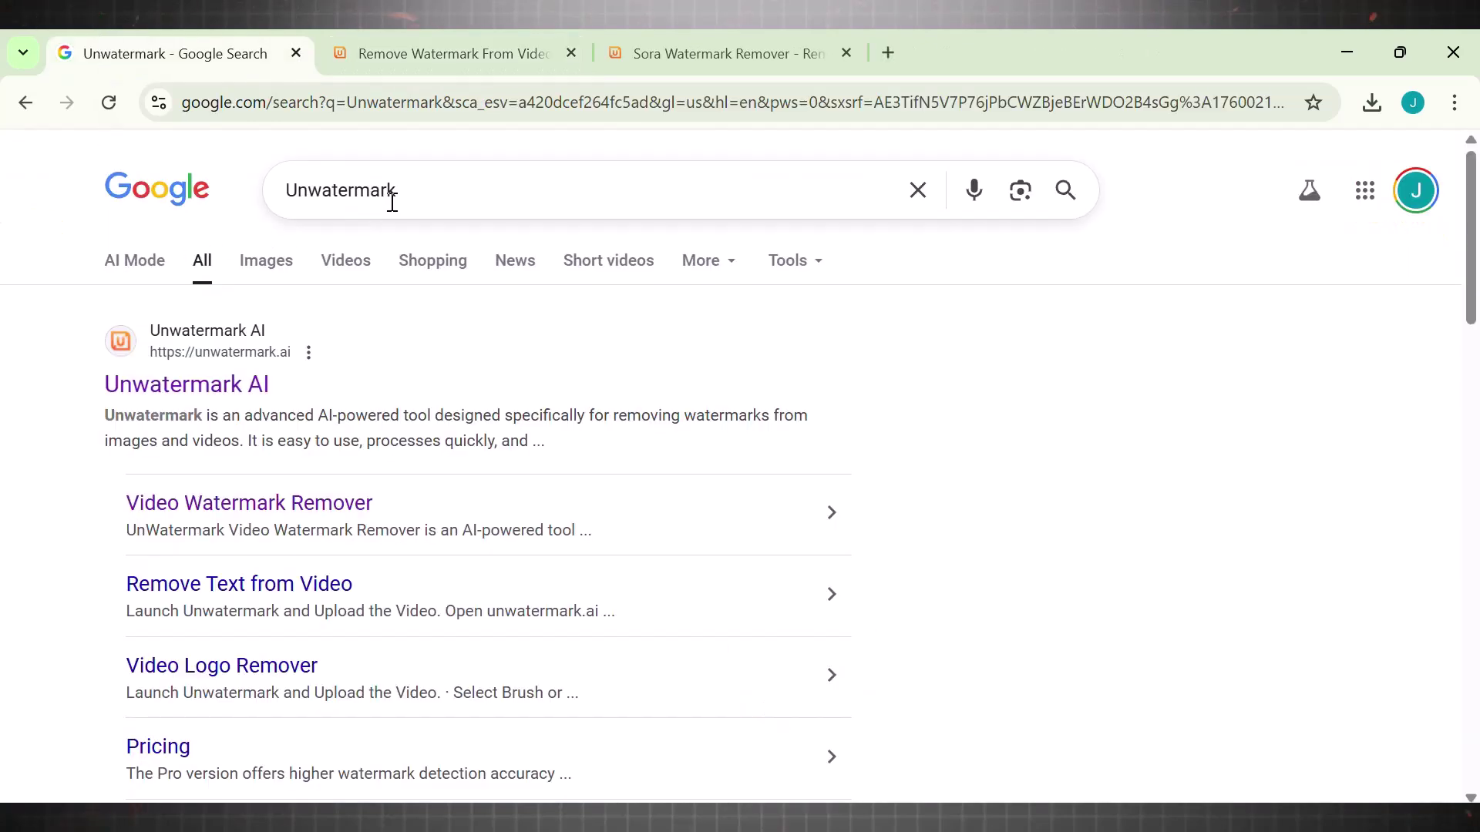
{"action": "left_click_drag", "start_coordinate": [375, 182], "coordinate": [264, 184]}
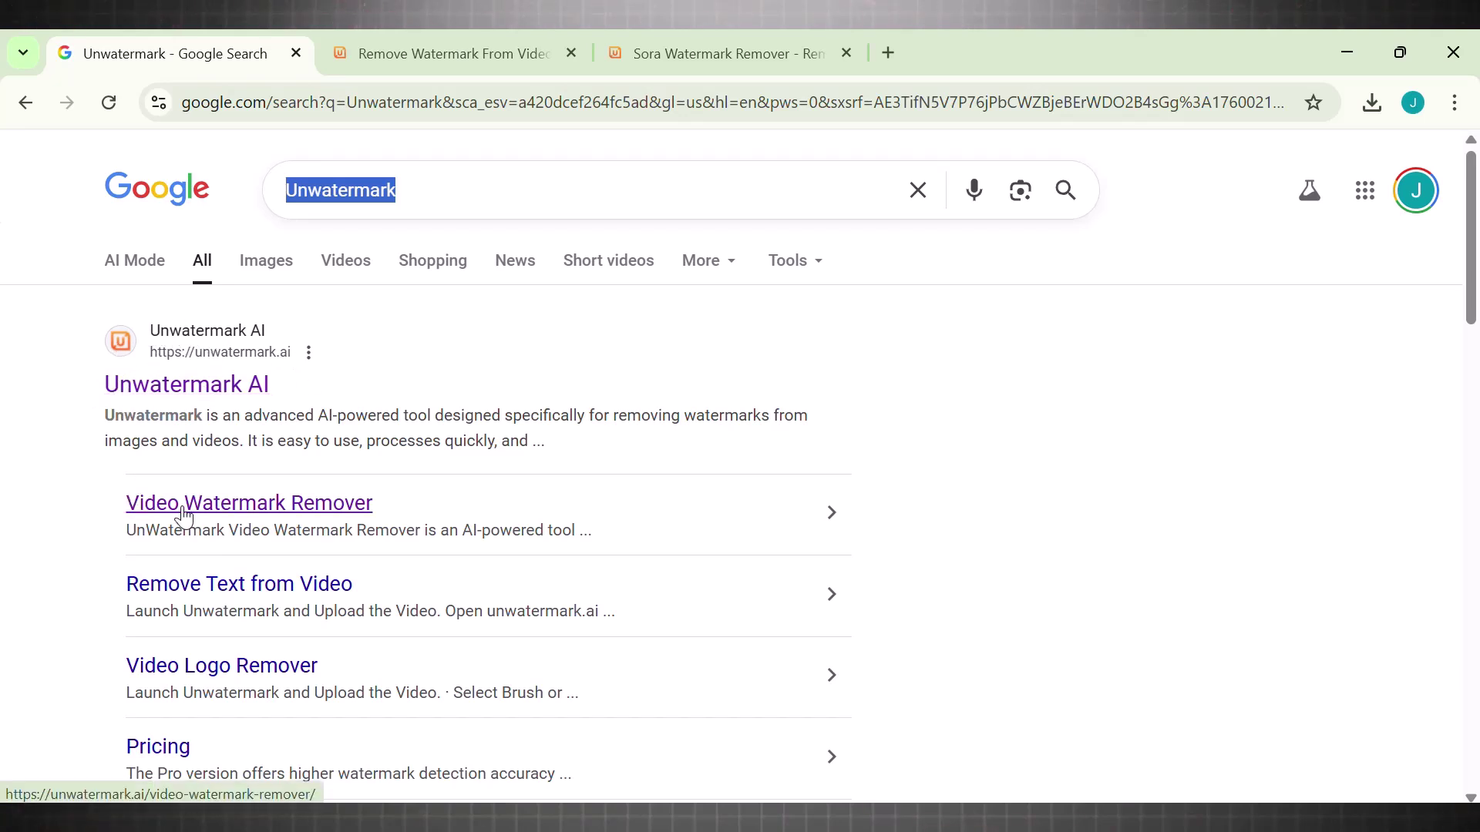
{"action": "right_click", "coordinate": [219, 513]}
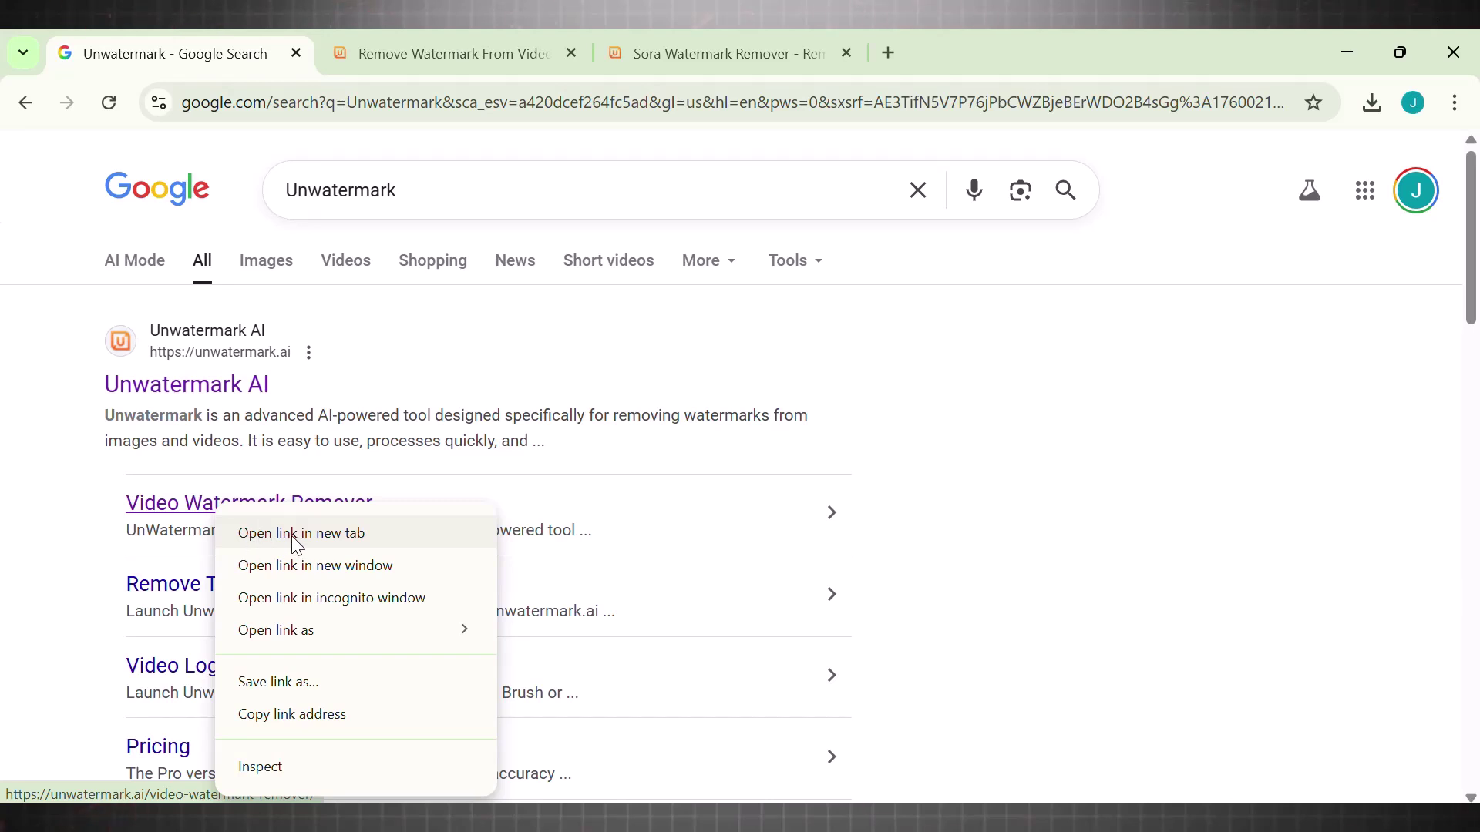
{"action": "left_click", "coordinate": [293, 541]}
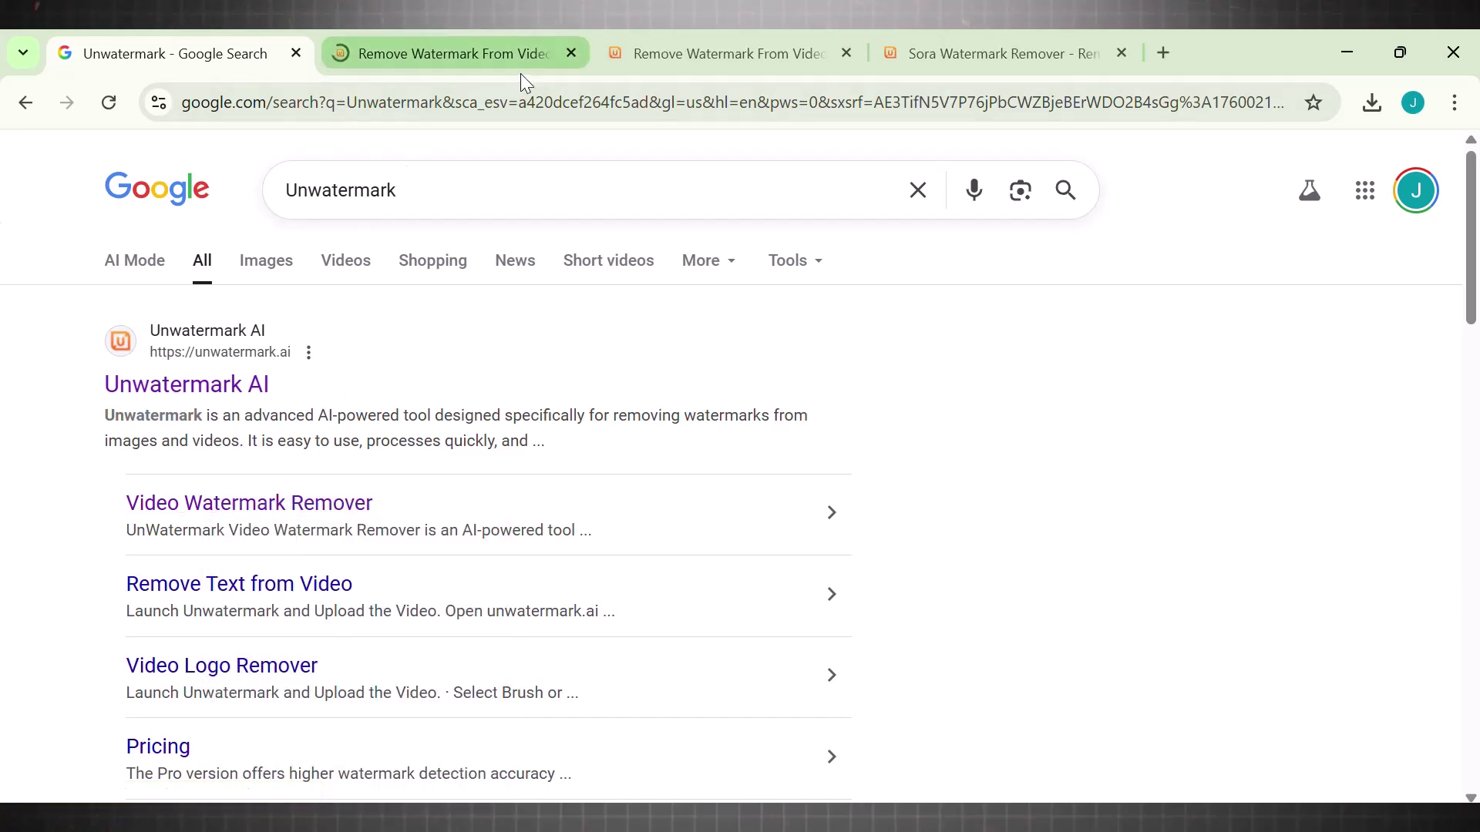
{"action": "left_click", "coordinate": [492, 66]}
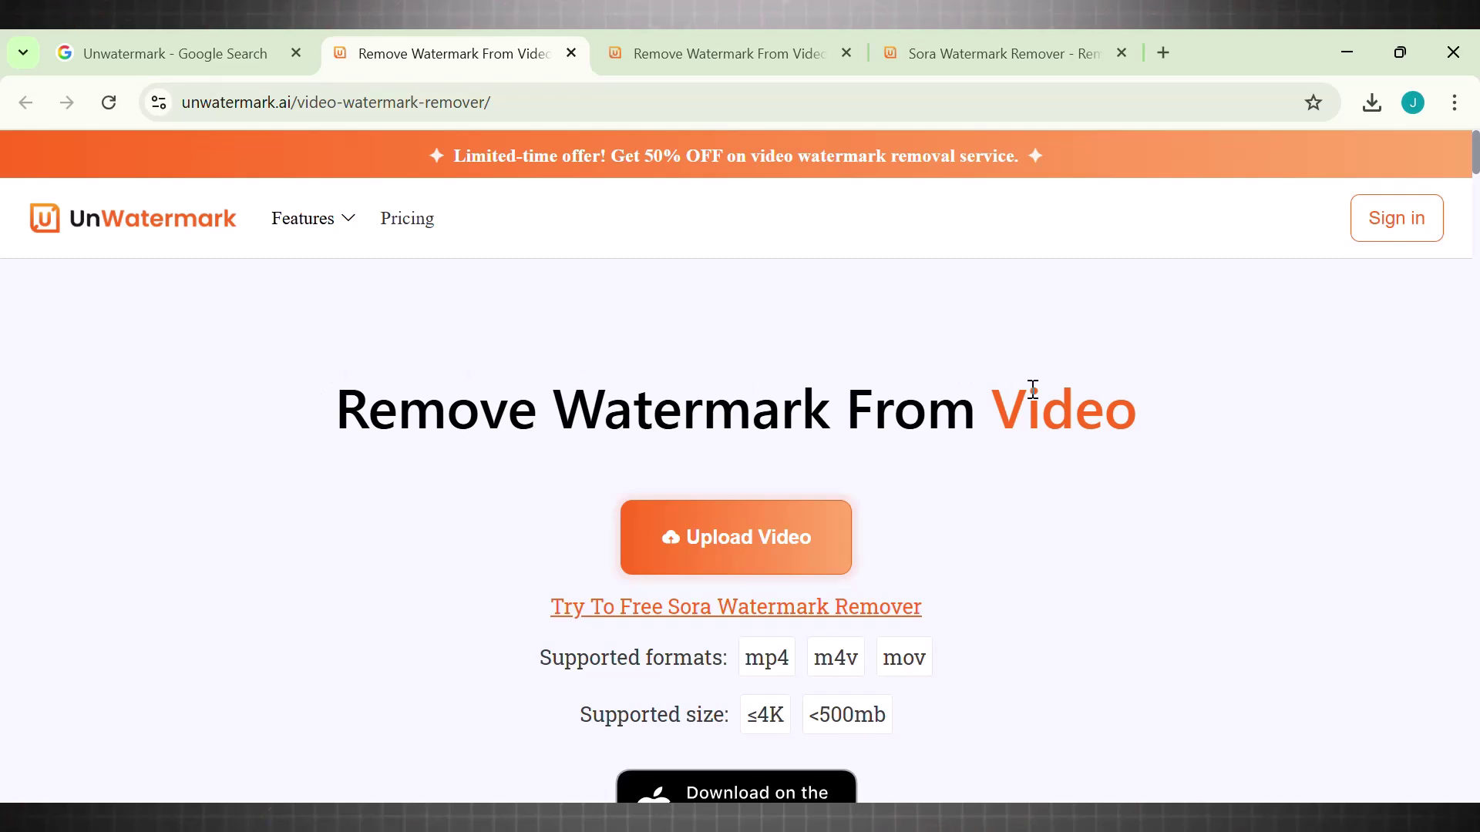
Step: Upload the starry-night Sora video to UnWatermark.ai
{"action": "left_click", "coordinate": [724, 537]}
{"action": "left_click_drag", "start_coordinate": [723, 337], "coordinate": [721, 349]}
{"action": "left_click", "coordinate": [267, 460]}
{"action": "left_click", "coordinate": [530, 691]}
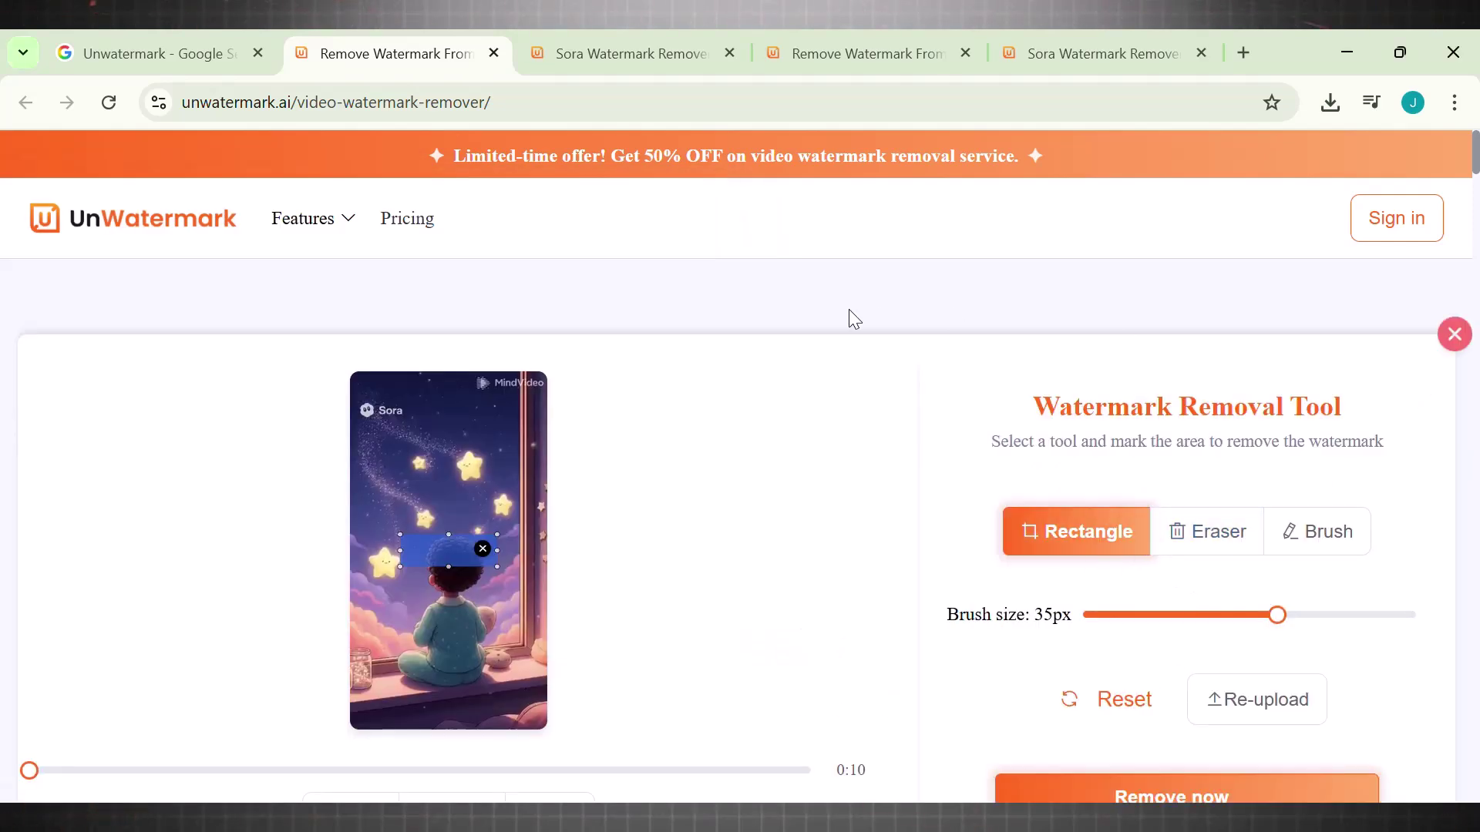
Step: Box the Sora logo and bottom-left watermark during playback, then start removal
{"action": "scroll", "coordinate": [849, 316], "scroll_direction": "down", "scroll_amount": 2}
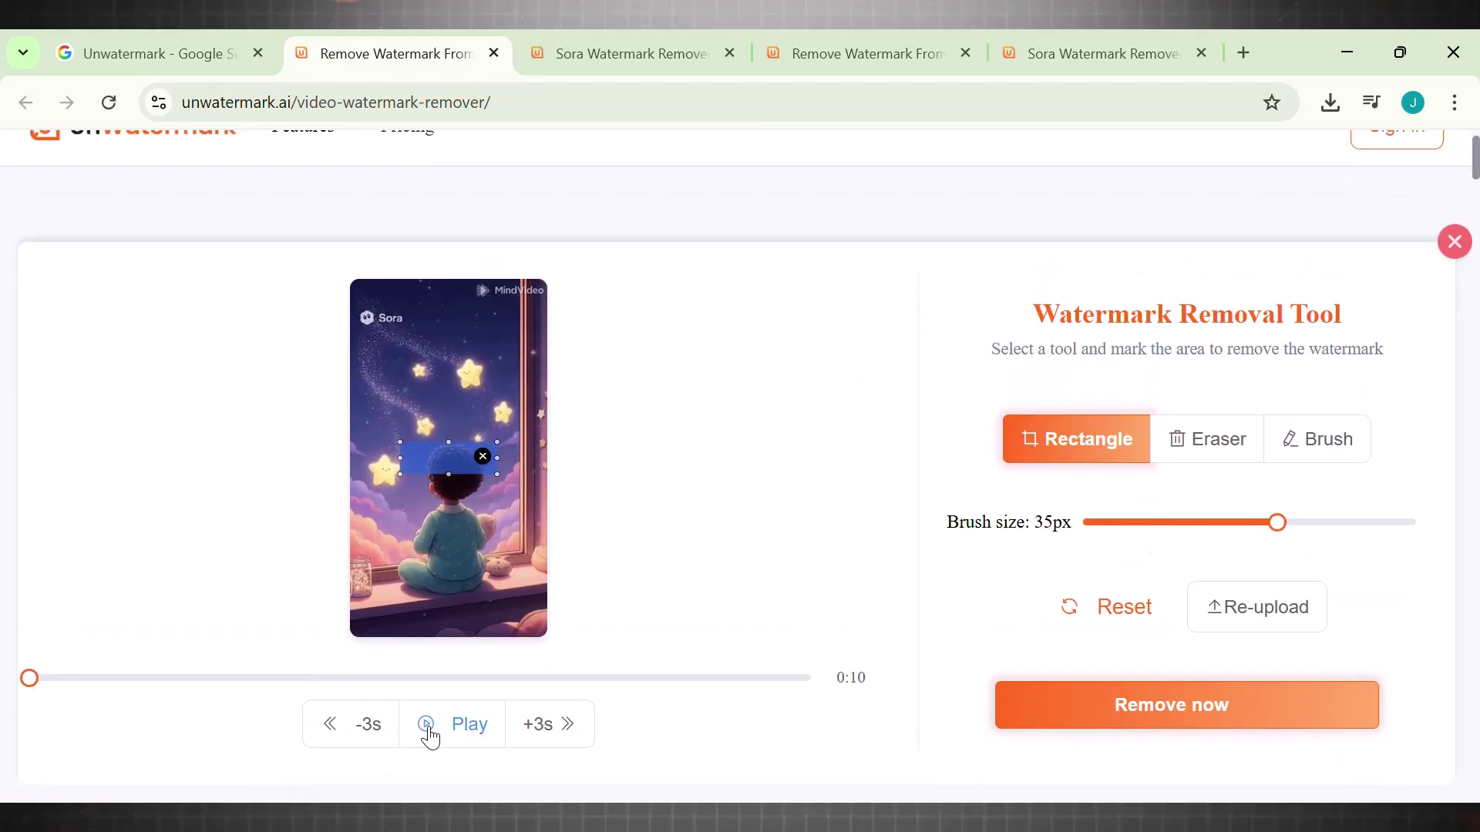
{"action": "left_click_drag", "start_coordinate": [436, 459], "coordinate": [407, 330]}
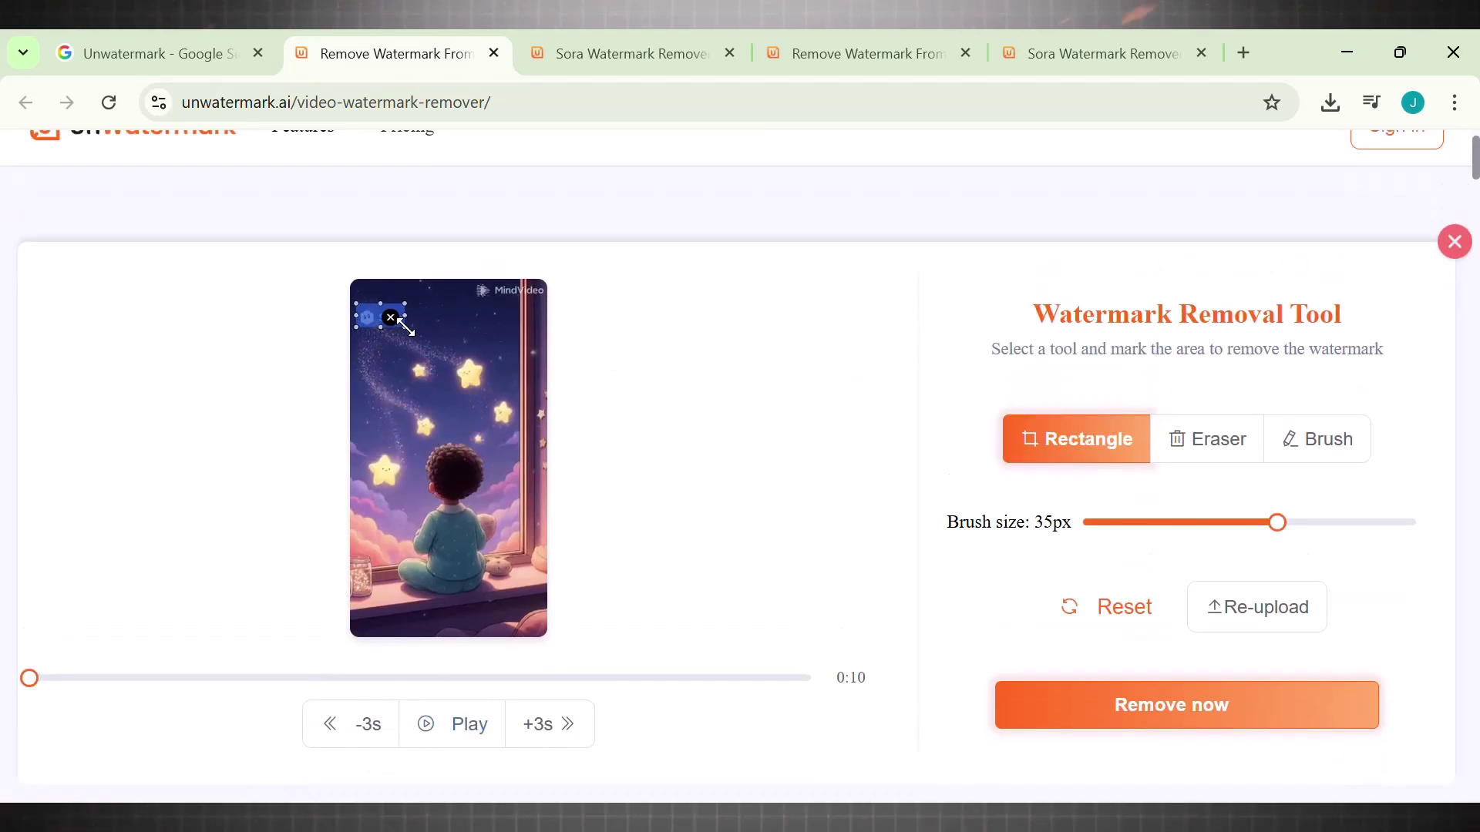
{"action": "left_click", "coordinate": [455, 724]}
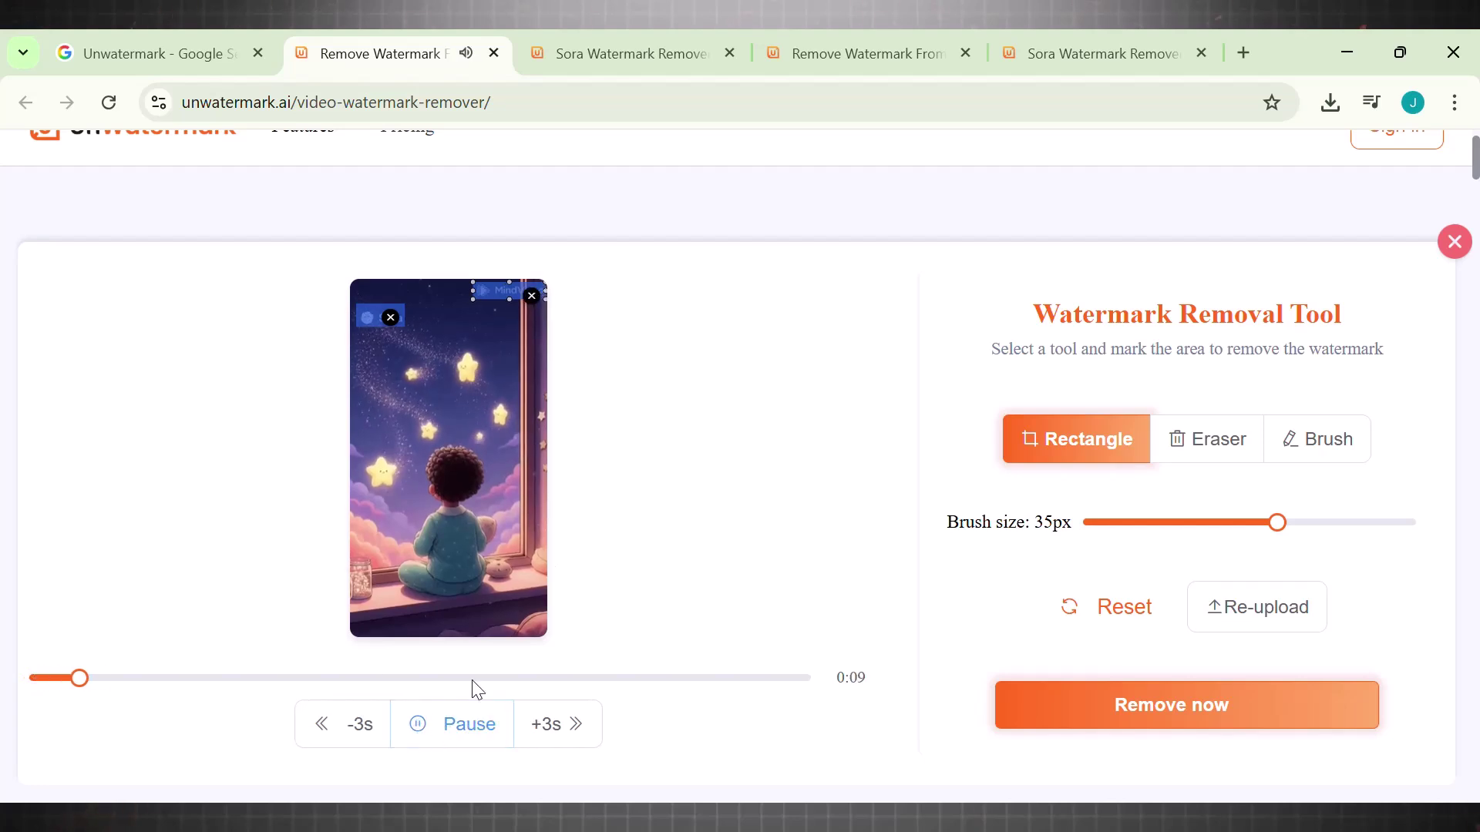
{"action": "left_click", "coordinate": [425, 725]}
{"action": "left_click", "coordinate": [426, 725]}
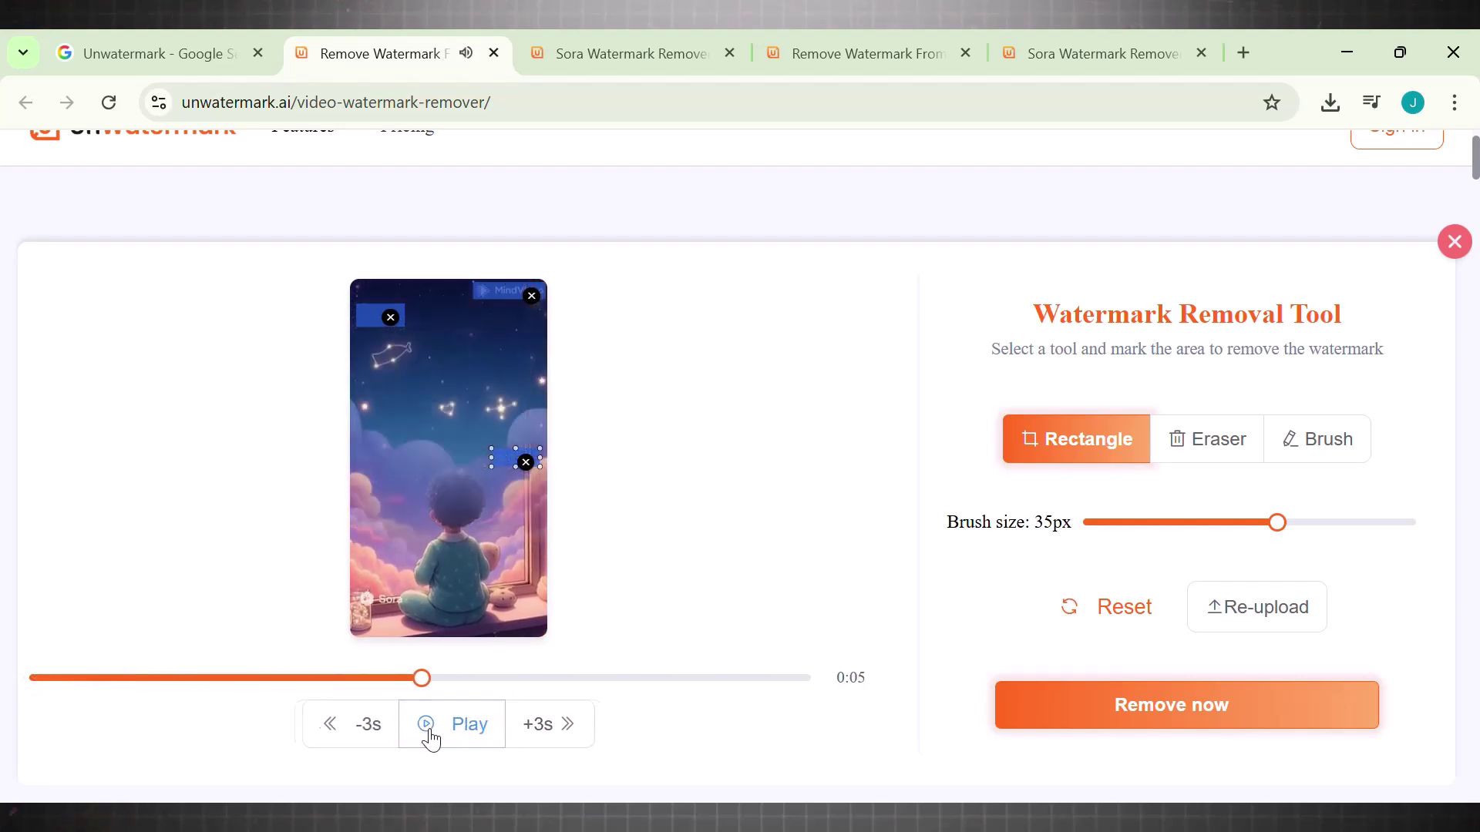
{"action": "left_click_drag", "start_coordinate": [356, 591], "coordinate": [406, 610]}
{"action": "left_click", "coordinate": [425, 724]}
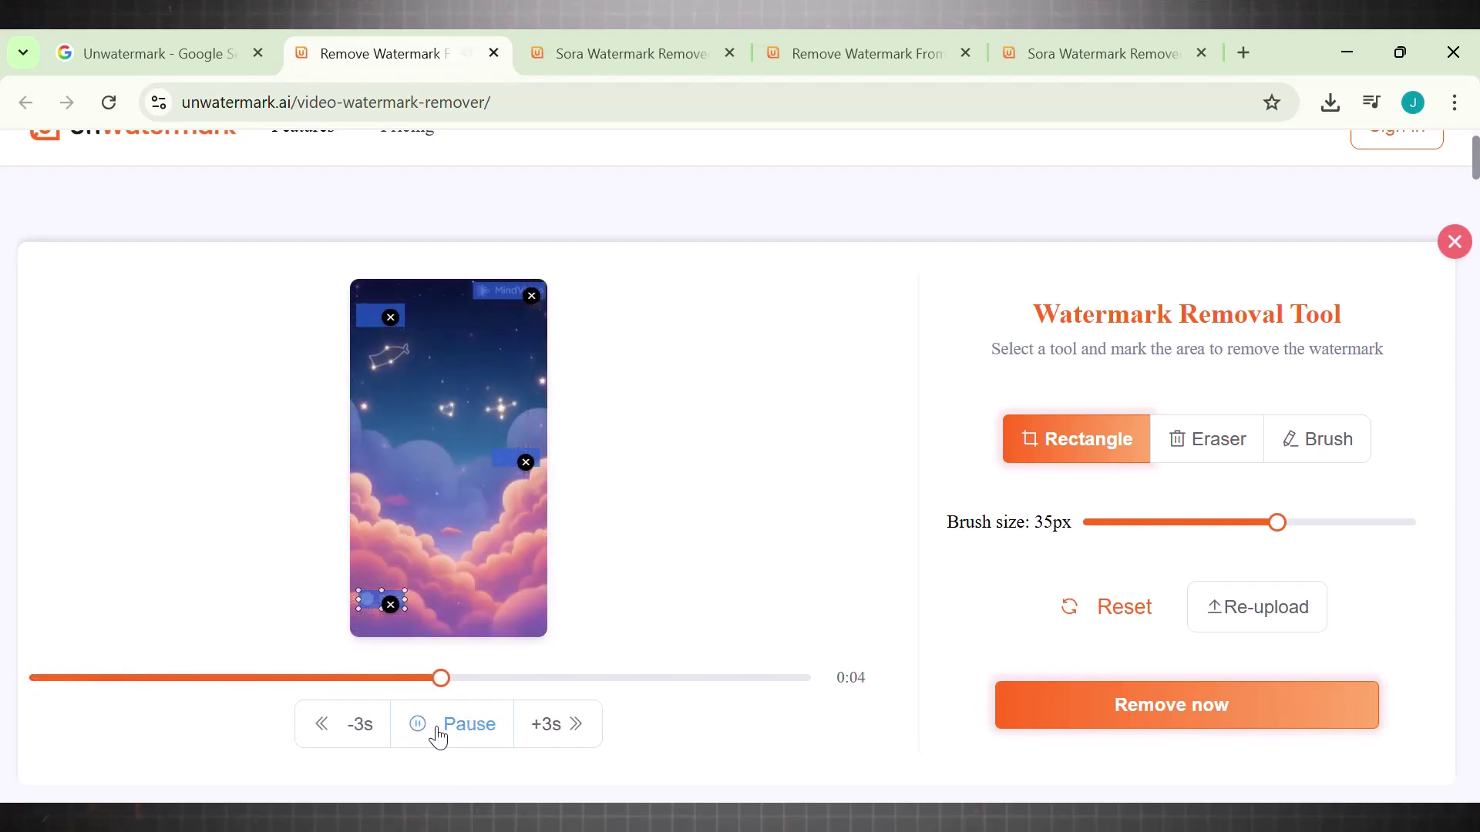
{"action": "left_click", "coordinate": [1179, 711]}
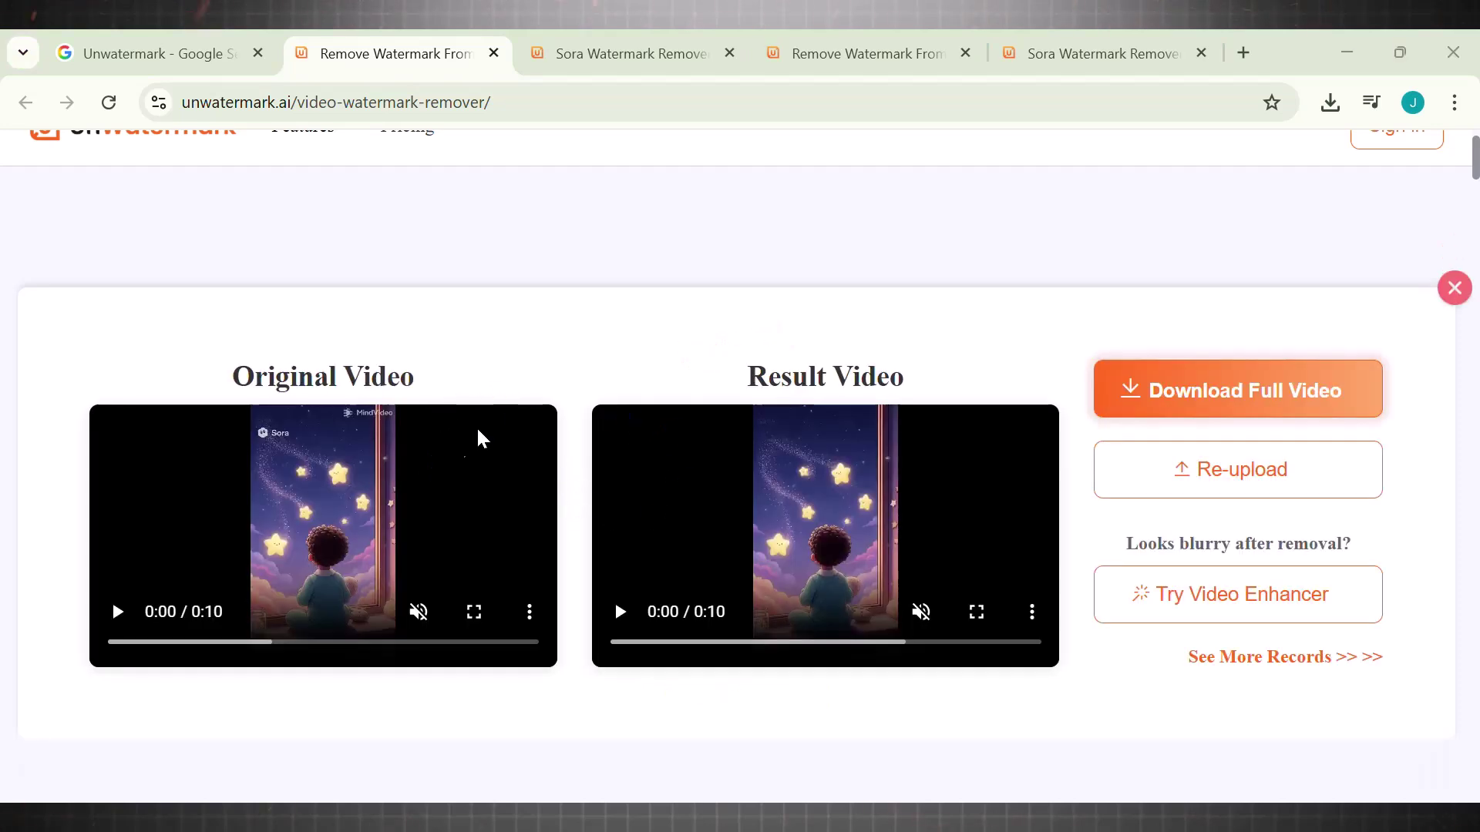
Step: Compare the Original and Result videos, play the cleaned result, and download the full video
{"action": "left_click_drag", "start_coordinate": [197, 386], "coordinate": [428, 371]}
{"action": "left_click", "coordinate": [763, 379]}
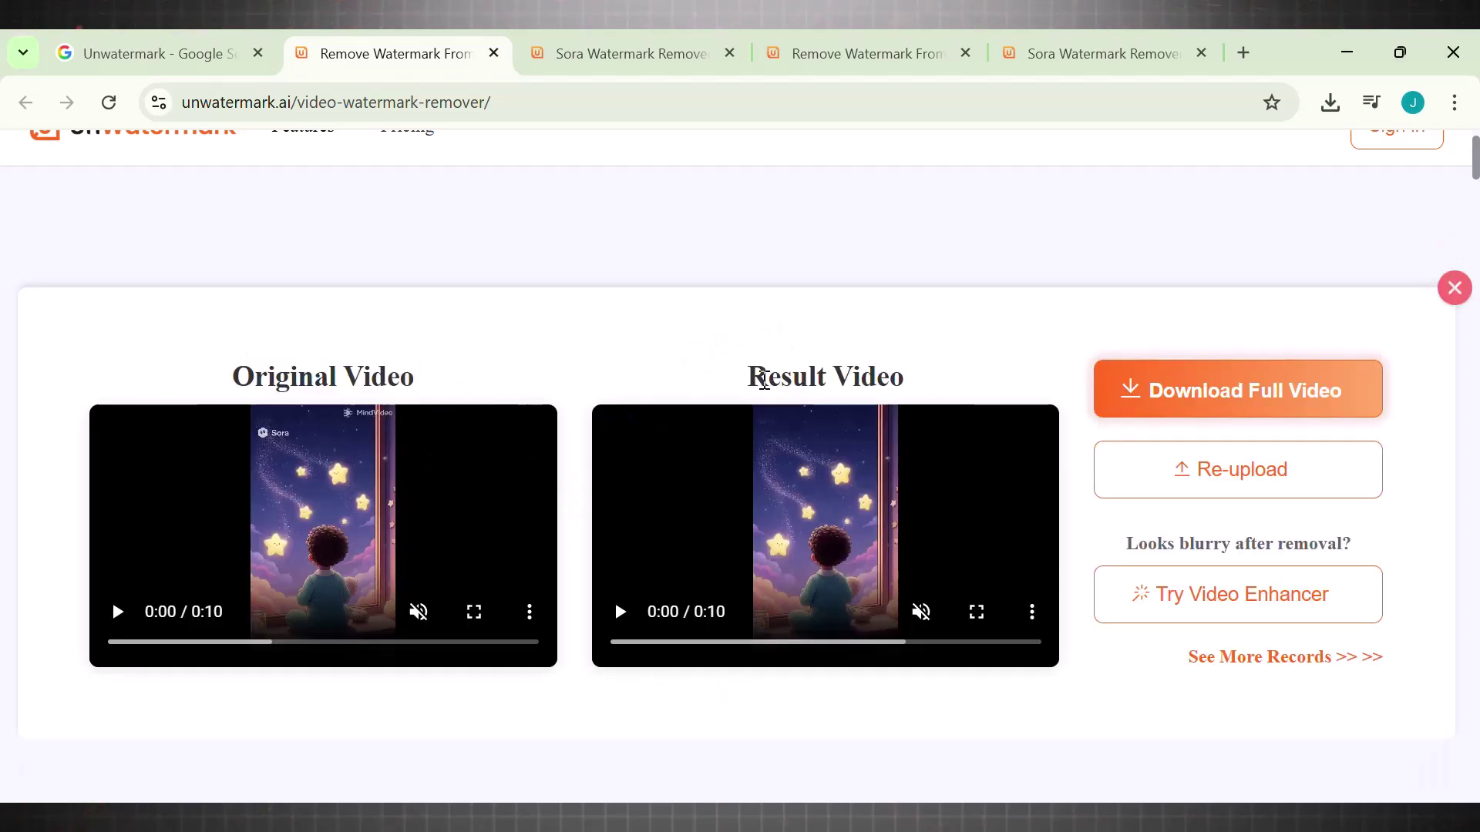
{"action": "left_click_drag", "start_coordinate": [752, 380], "coordinate": [935, 386]}
{"action": "left_click", "coordinate": [935, 387]}
{"action": "left_click", "coordinate": [633, 635]}
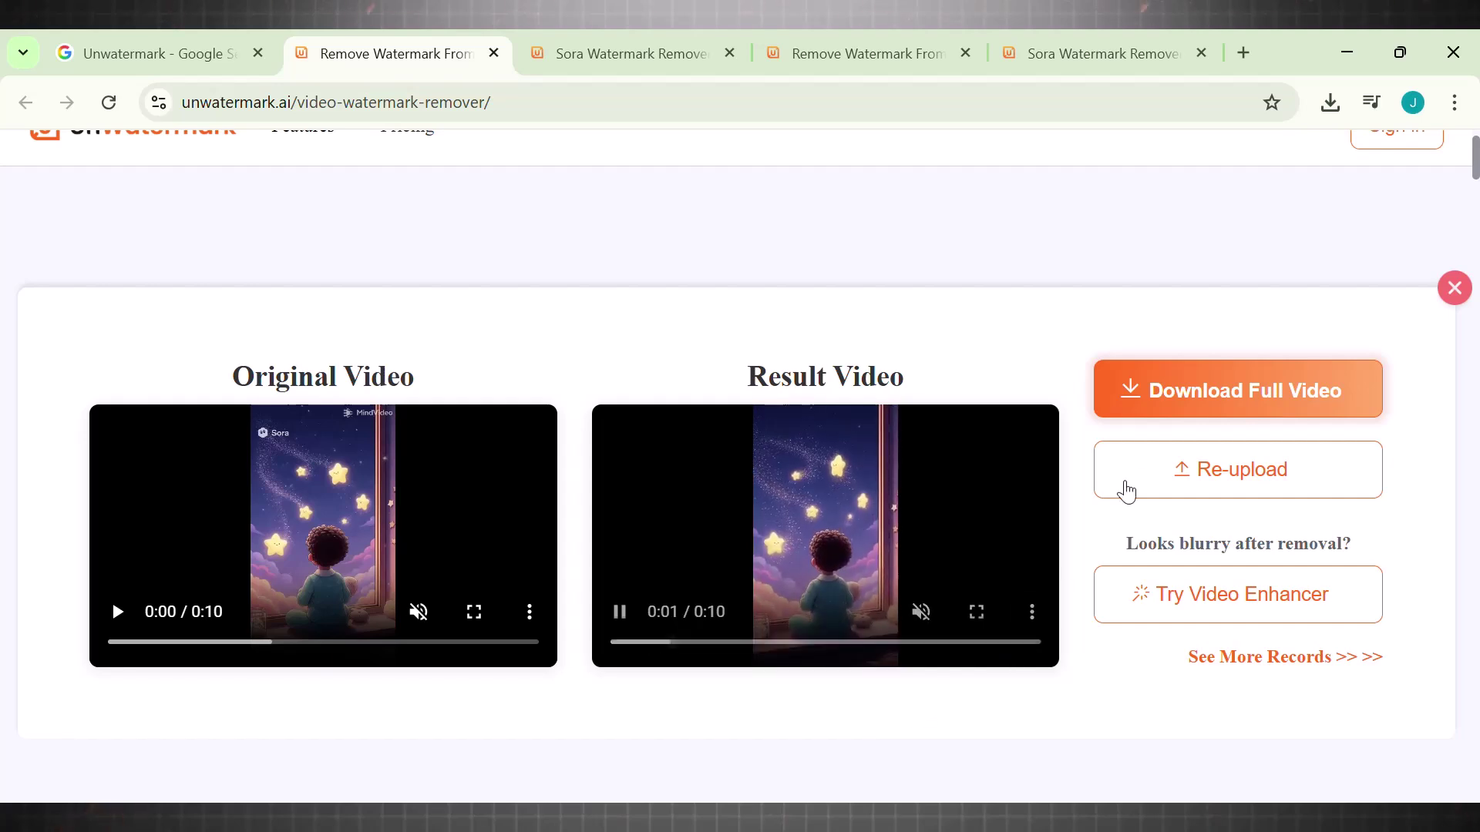
{"action": "left_click", "coordinate": [1198, 395]}
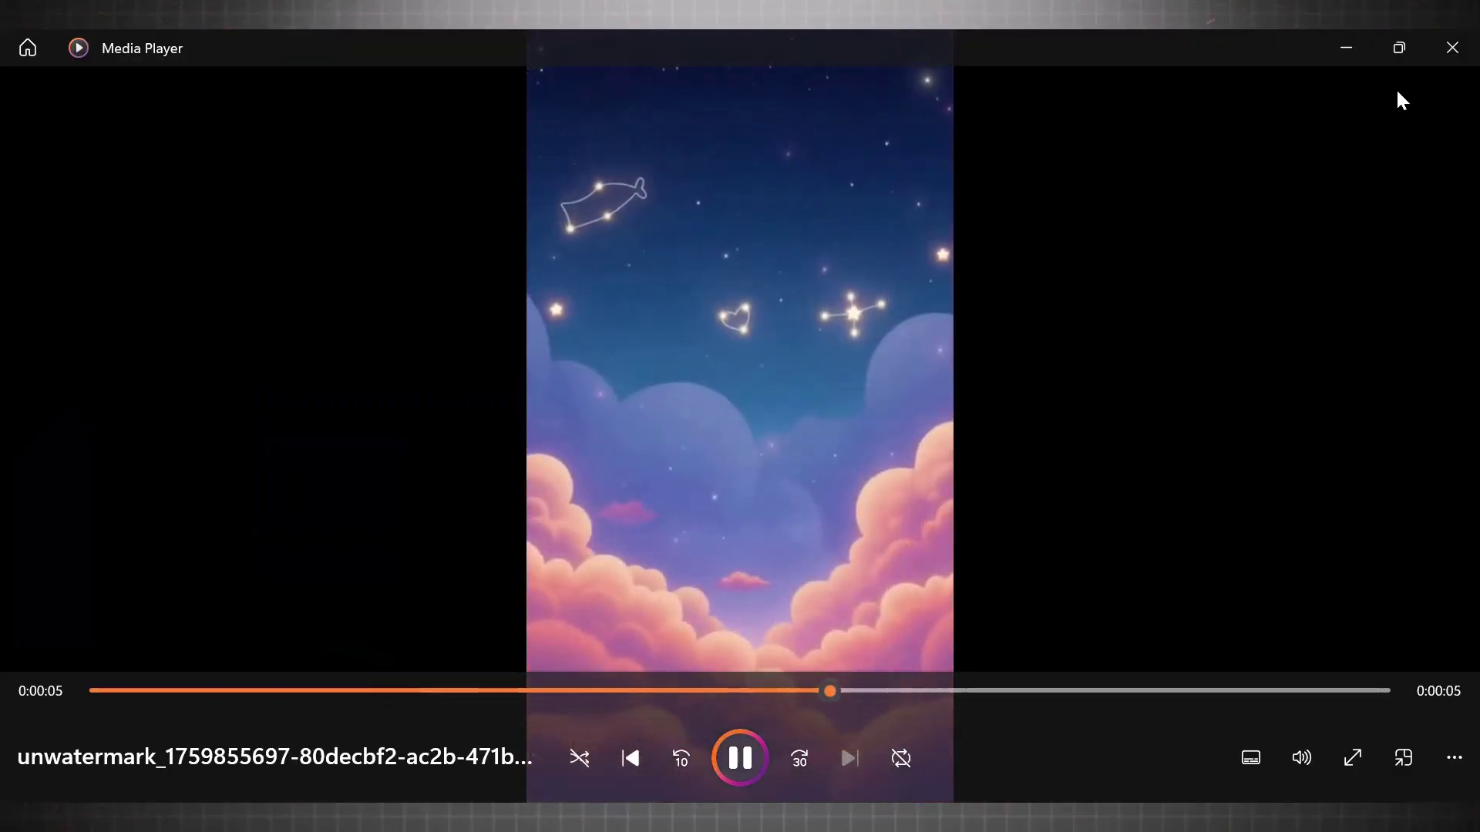
Step: Close Media Player and go to the magiceraser.org 'Remove Unwanted Objects in One Click' page
{"action": "left_click", "coordinate": [1455, 53]}
{"action": "left_click_drag", "start_coordinate": [496, 185], "coordinate": [287, 204]}
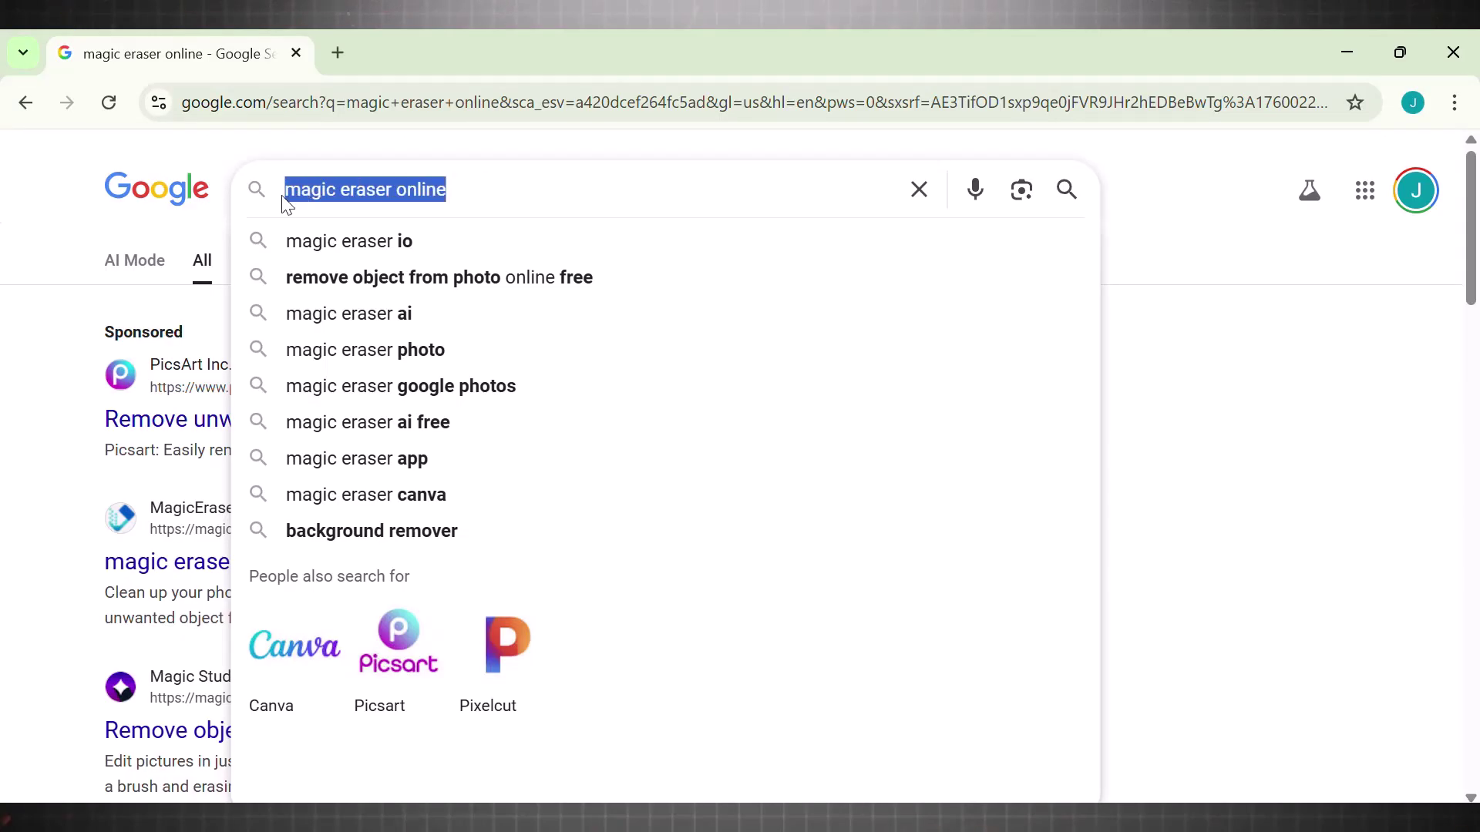
{"action": "left_click", "coordinate": [1257, 406]}
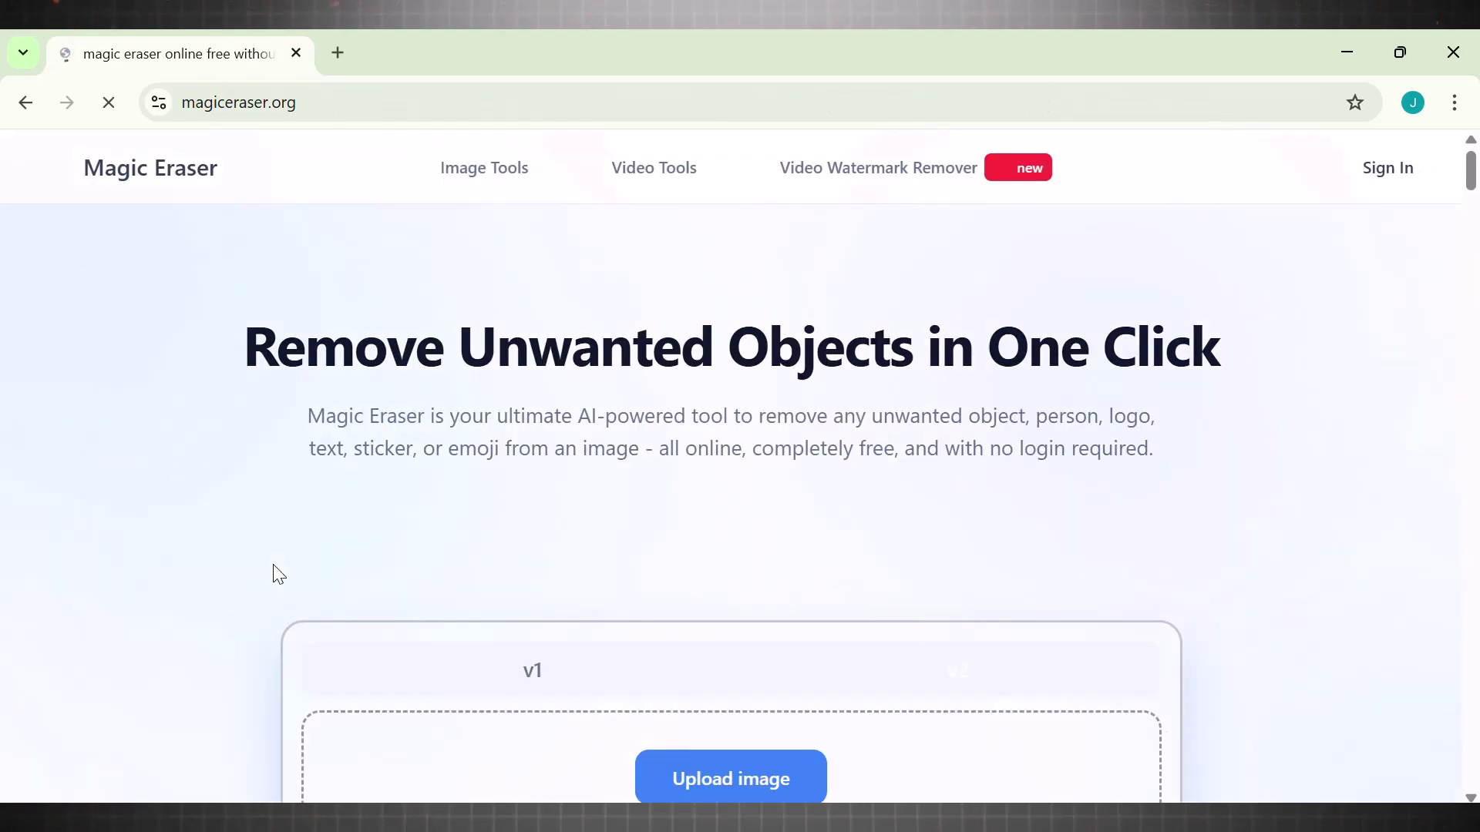
{"action": "left_click_drag", "start_coordinate": [225, 359], "coordinate": [1233, 359]}
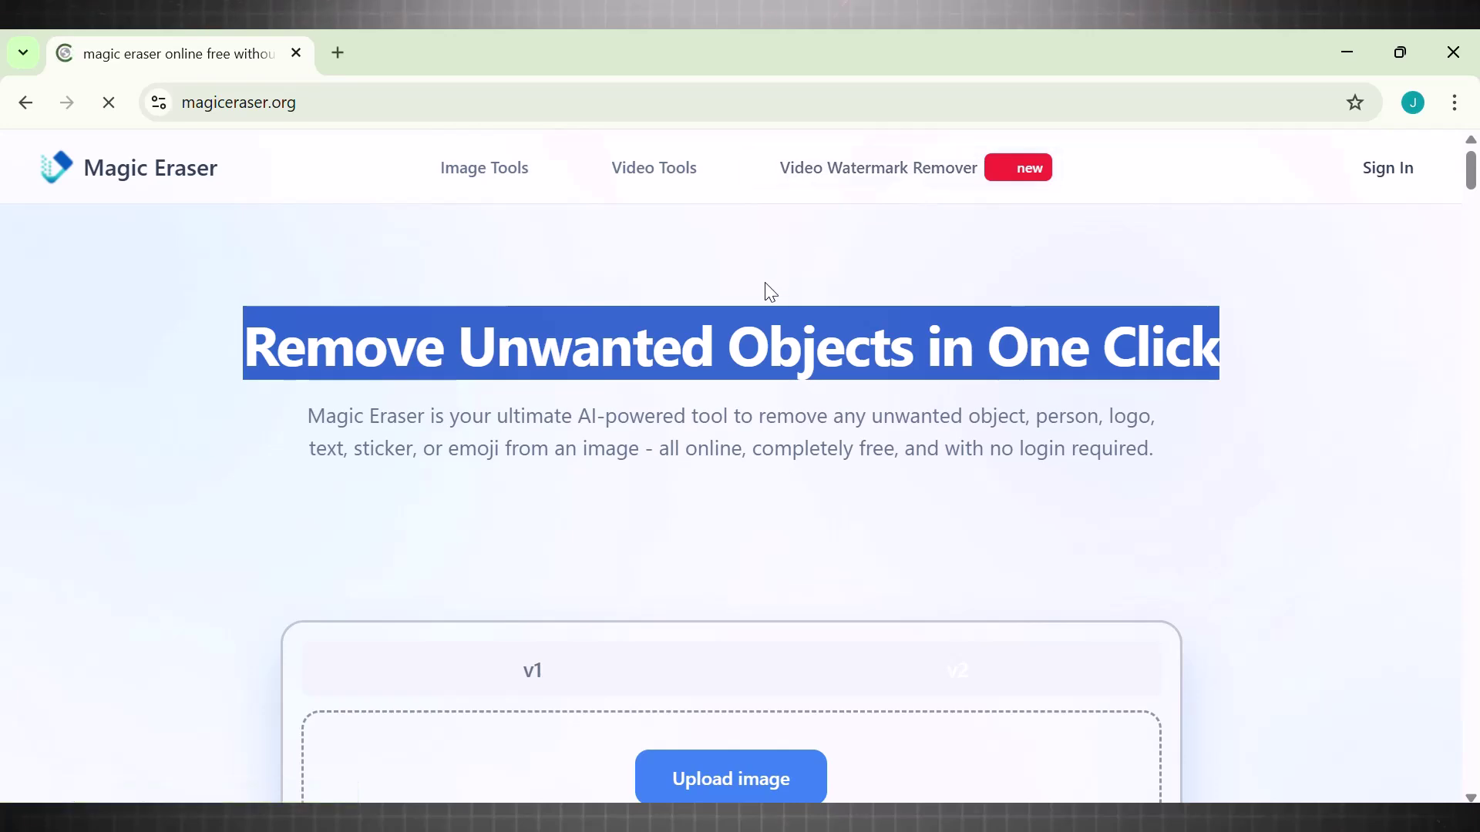
{"action": "mouse_move", "coordinate": [1473, 182]}
{"action": "left_mouse_down"}
{"action": "mouse_move", "coordinate": [1473, 210]}
{"action": "mouse_move", "coordinate": [1474, 177]}
{"action": "left_mouse_up"}
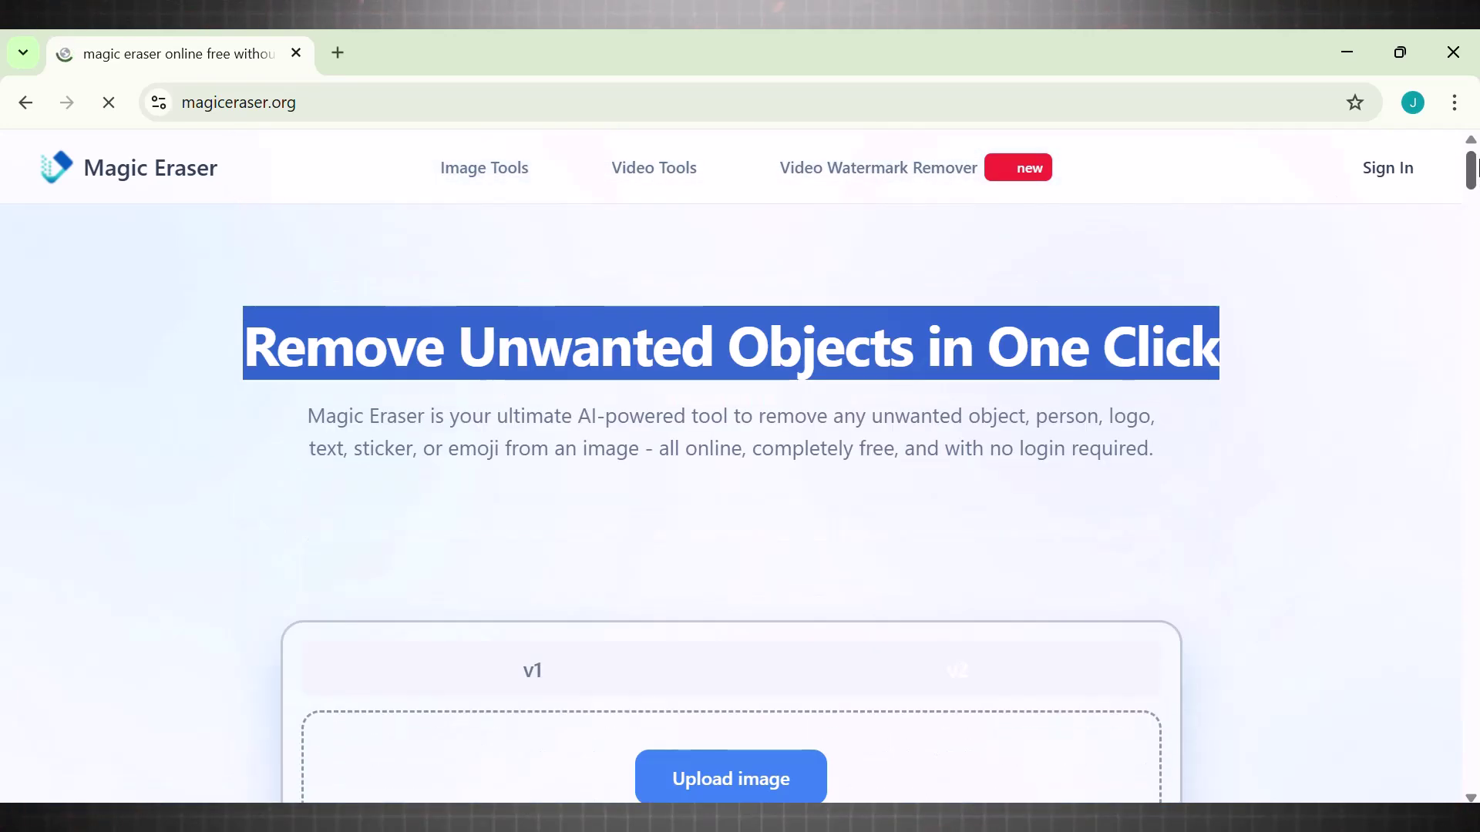
{"action": "left_click", "coordinate": [1048, 348]}
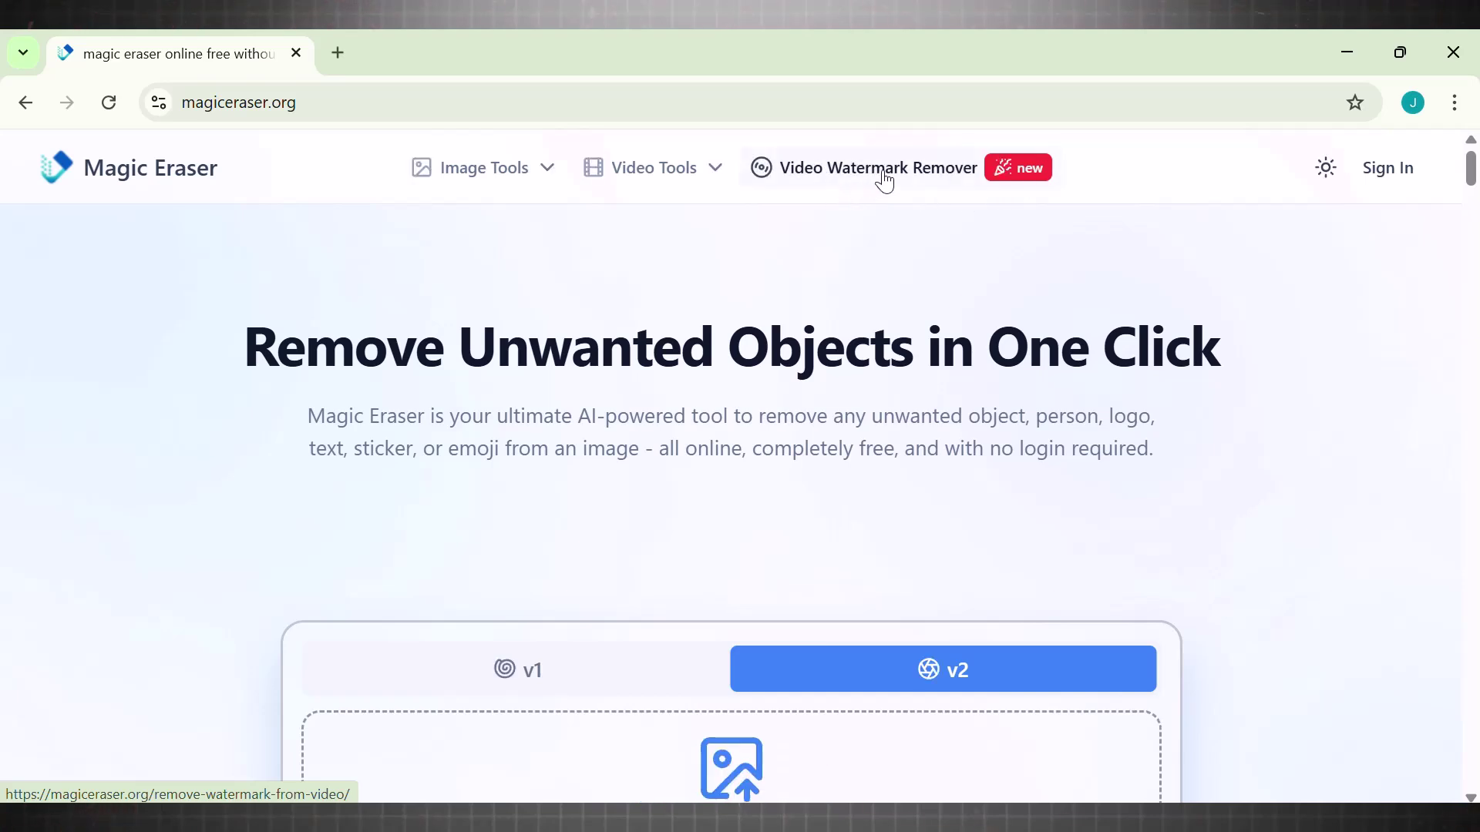
Step: Upload the carriage video to Magic Eraser's Video Watermark Remover
{"action": "left_click", "coordinate": [914, 171]}
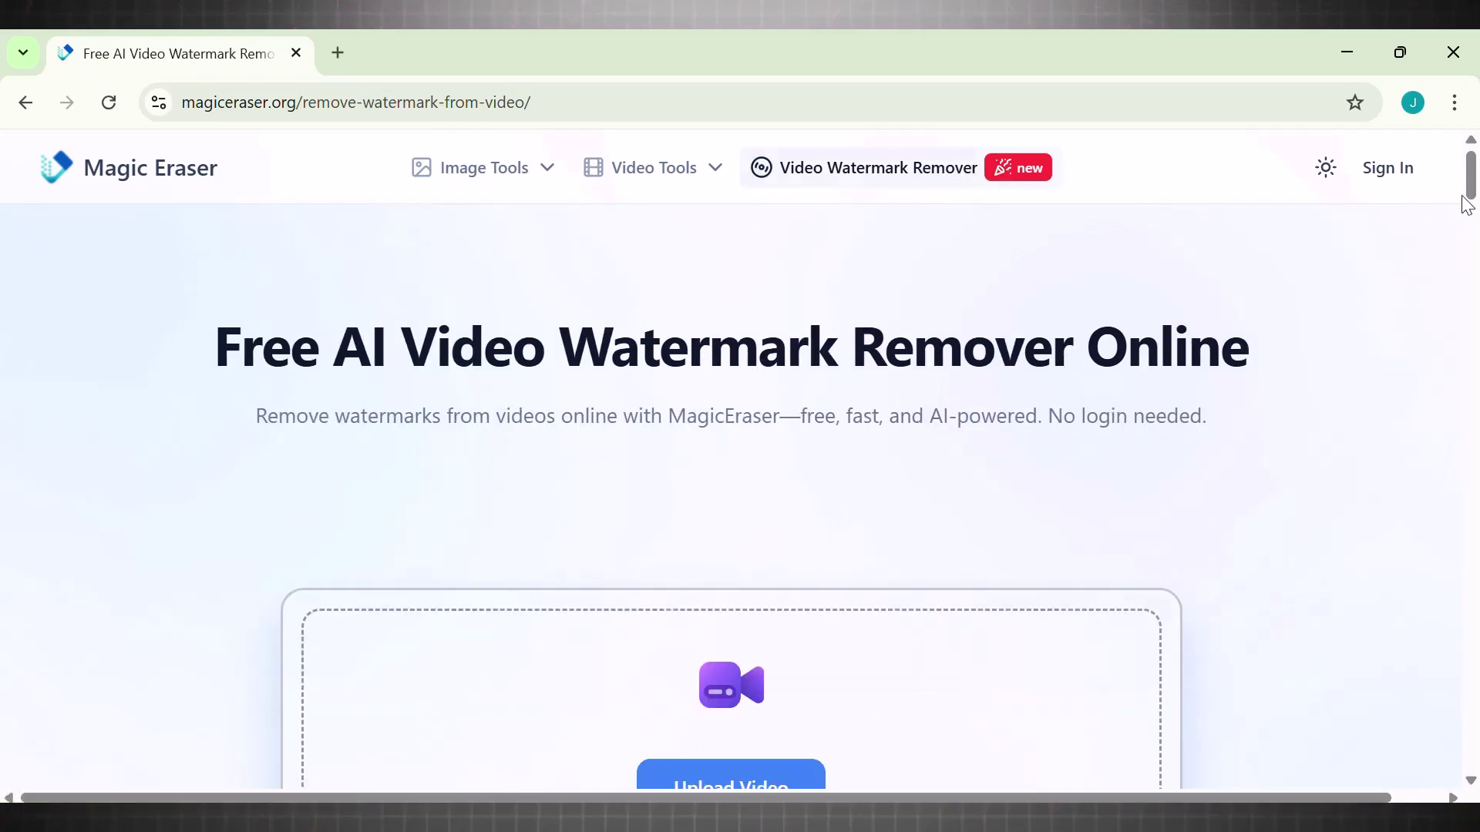
{"action": "left_click_drag", "start_coordinate": [1466, 199], "coordinate": [1462, 259]}
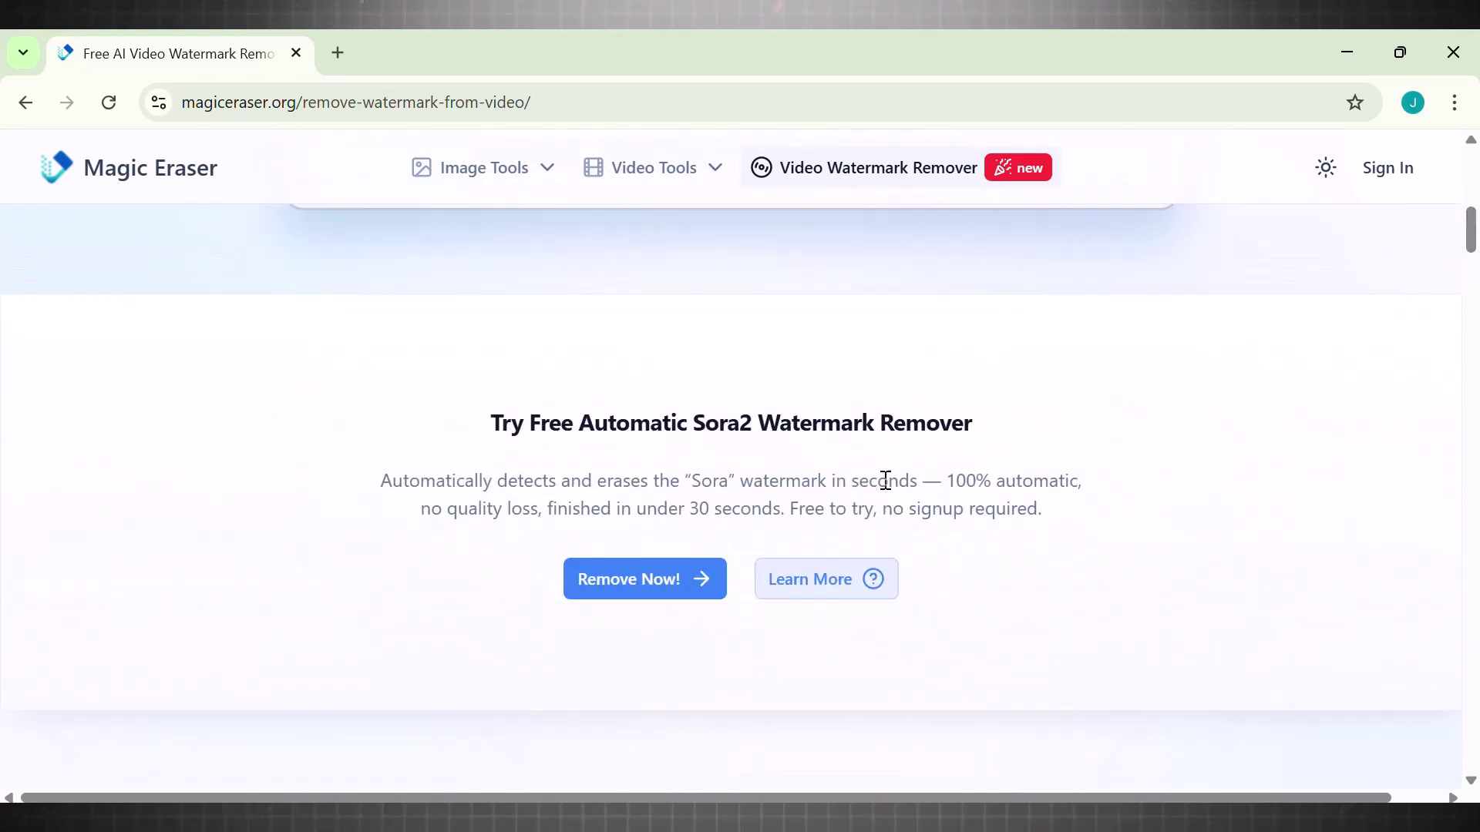
{"action": "left_click_drag", "start_coordinate": [489, 428], "coordinate": [803, 429]}
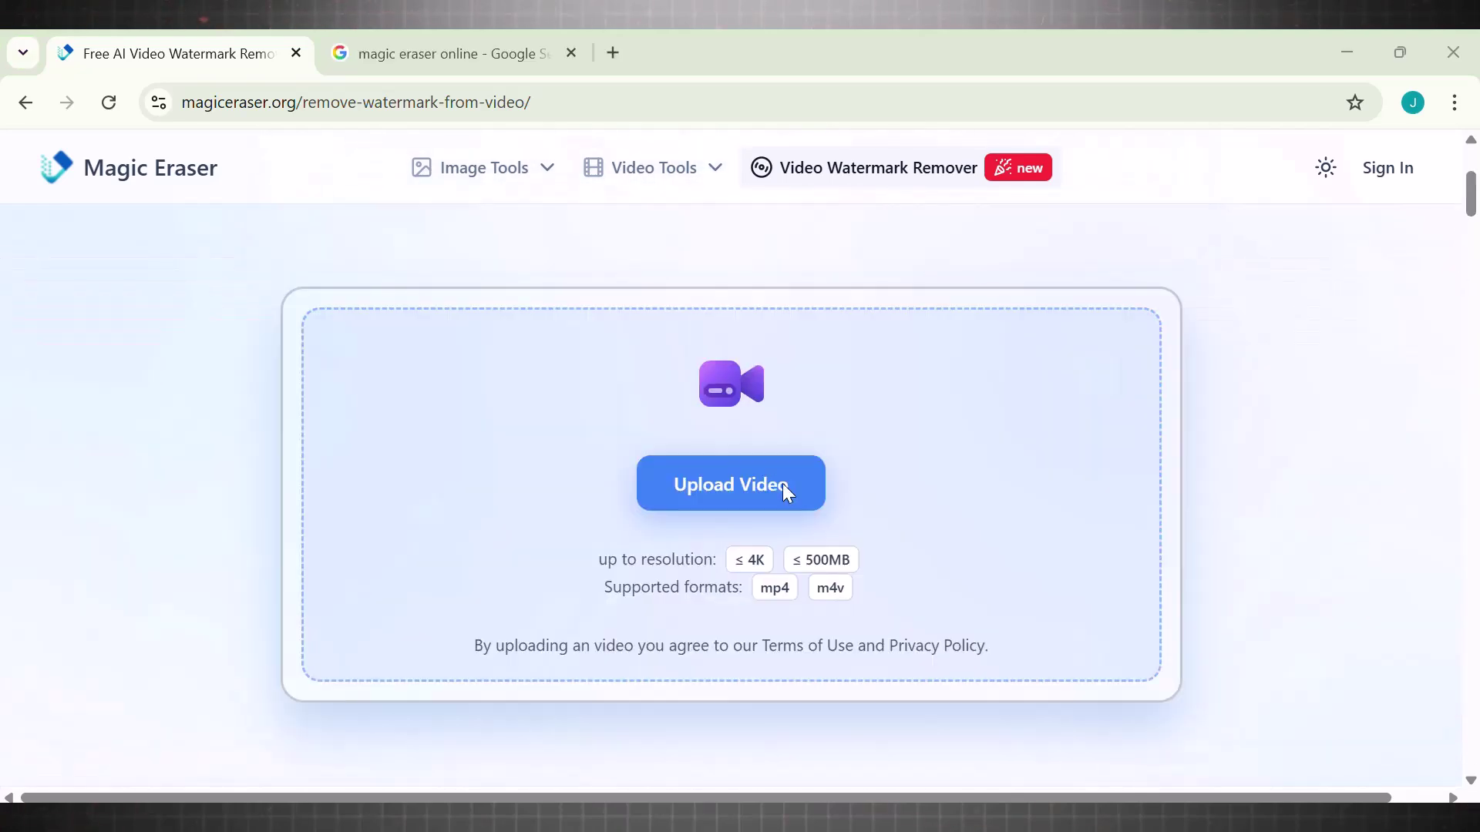
{"action": "left_click", "coordinate": [783, 483]}
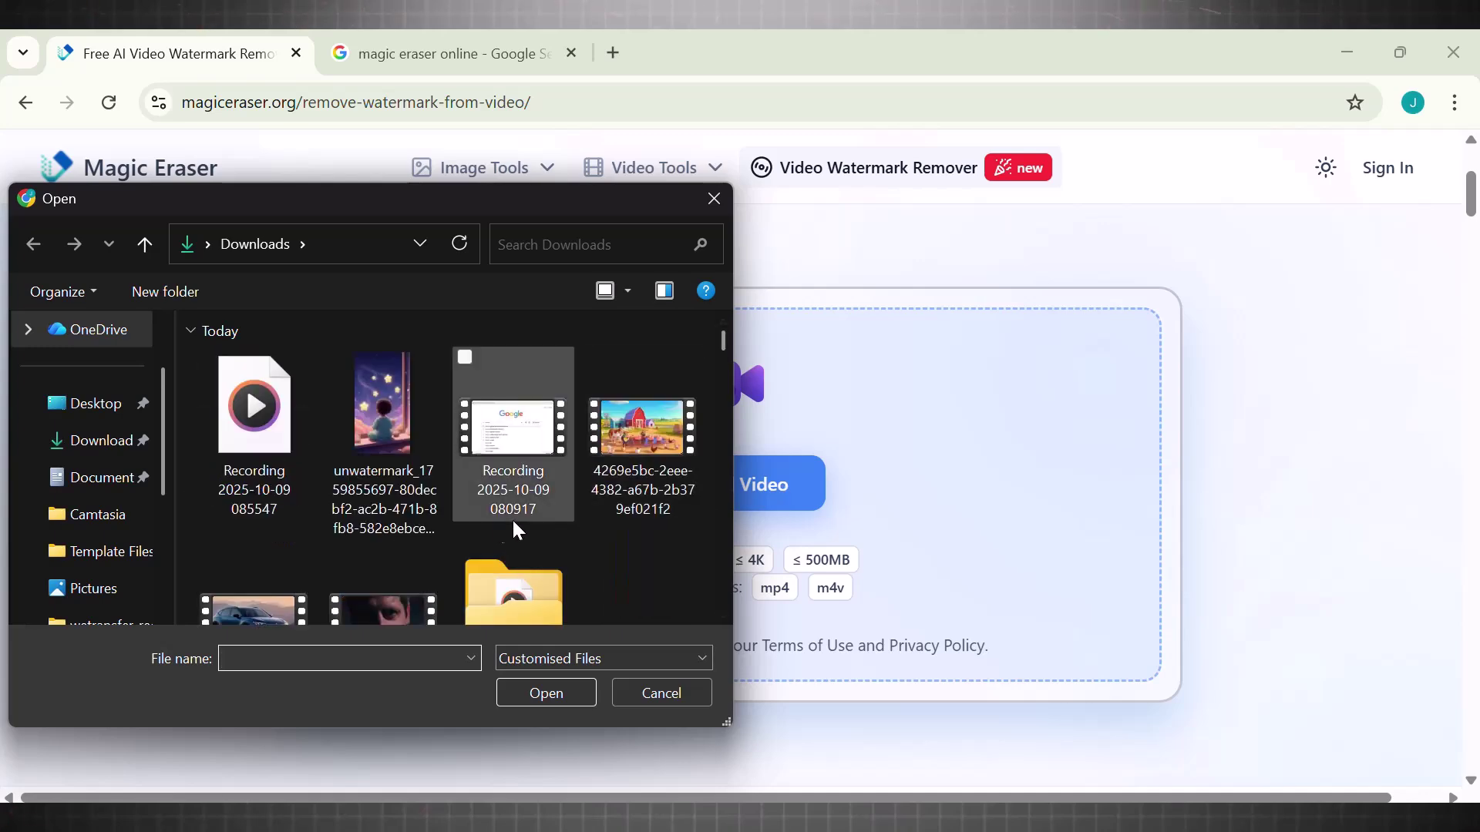
{"action": "scroll", "coordinate": [512, 529], "scroll_direction": "down", "scroll_amount": 3}
{"action": "left_click", "coordinate": [644, 486]}
{"action": "left_click", "coordinate": [553, 704]}
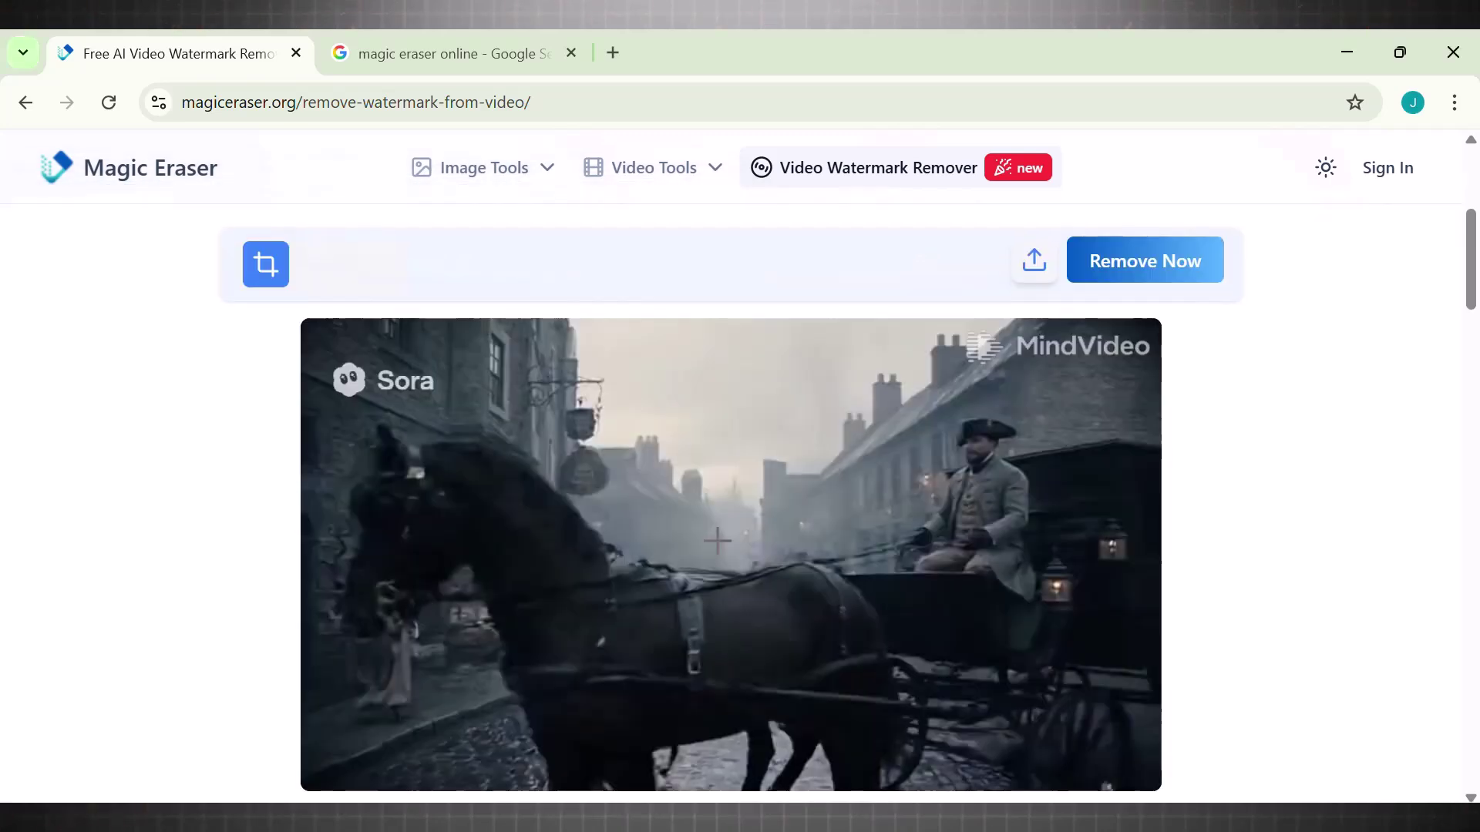
Step: Box the MindVideo and bottom-left Sora watermarks, then start the removal
{"action": "scroll", "coordinate": [1475, 285], "scroll_direction": "down", "scroll_amount": 1}
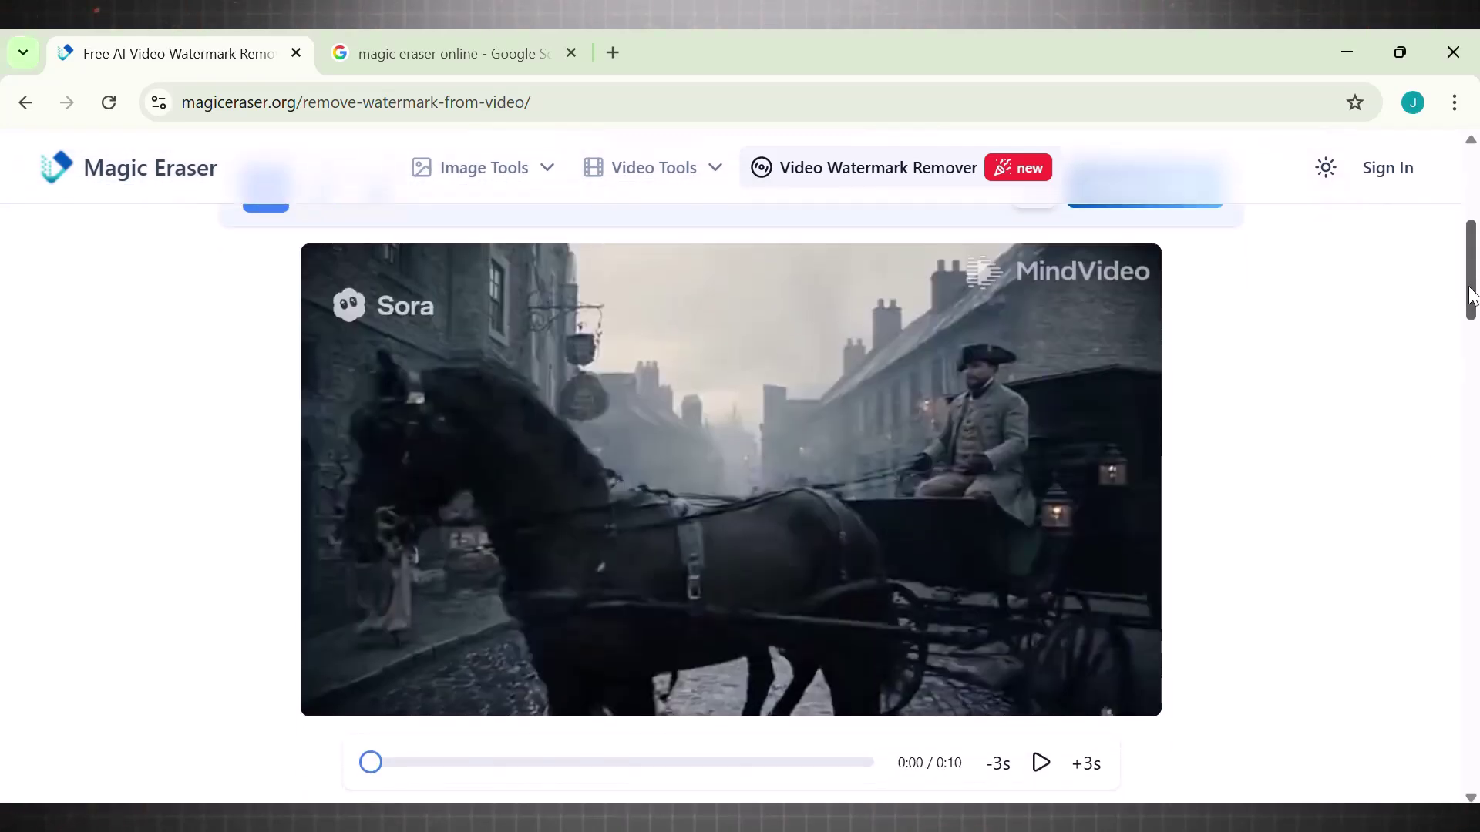
{"action": "left_click_drag", "start_coordinate": [333, 285], "coordinate": [422, 319]}
{"action": "left_click_drag", "start_coordinate": [963, 254], "coordinate": [1153, 293]}
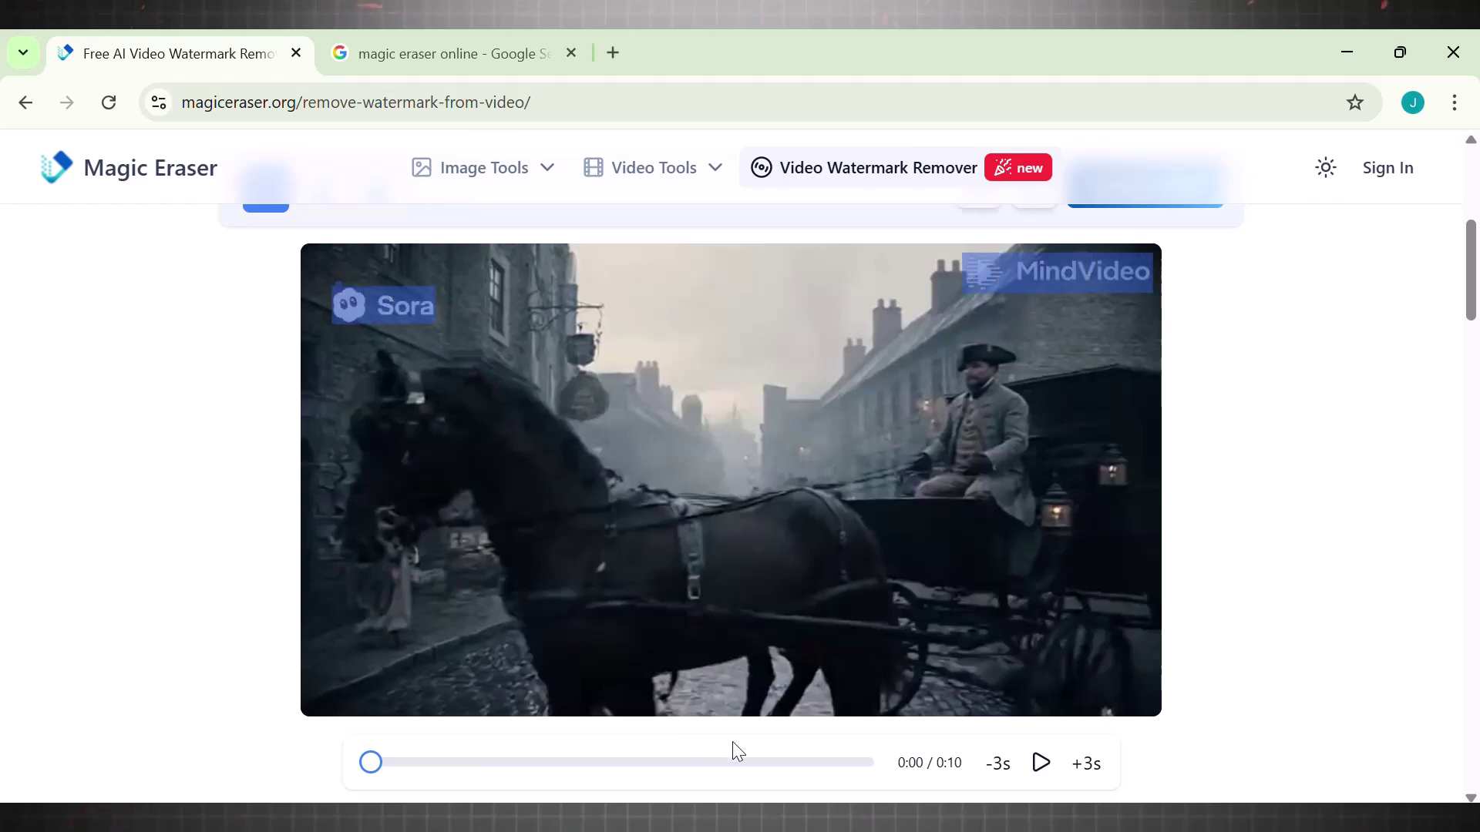
{"action": "left_click", "coordinate": [1041, 763]}
{"action": "left_click", "coordinate": [1041, 763]}
{"action": "left_click_drag", "start_coordinate": [327, 636], "coordinate": [439, 673]}
{"action": "left_click", "coordinate": [1040, 763]}
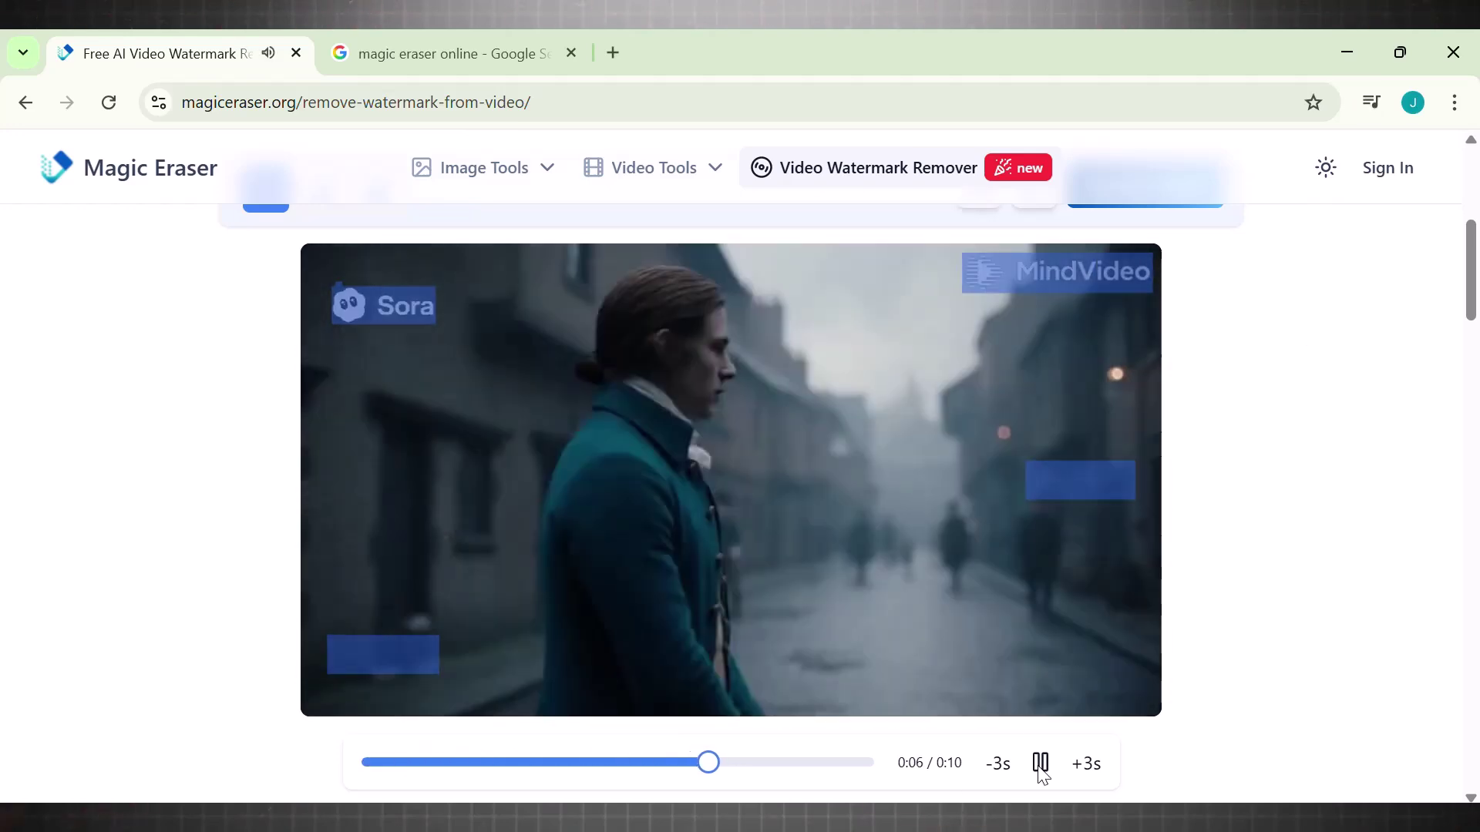
{"action": "scroll", "coordinate": [1472, 315], "scroll_direction": "down", "scroll_amount": 1}
{"action": "scroll", "coordinate": [1472, 314], "scroll_direction": "up", "scroll_amount": 1}
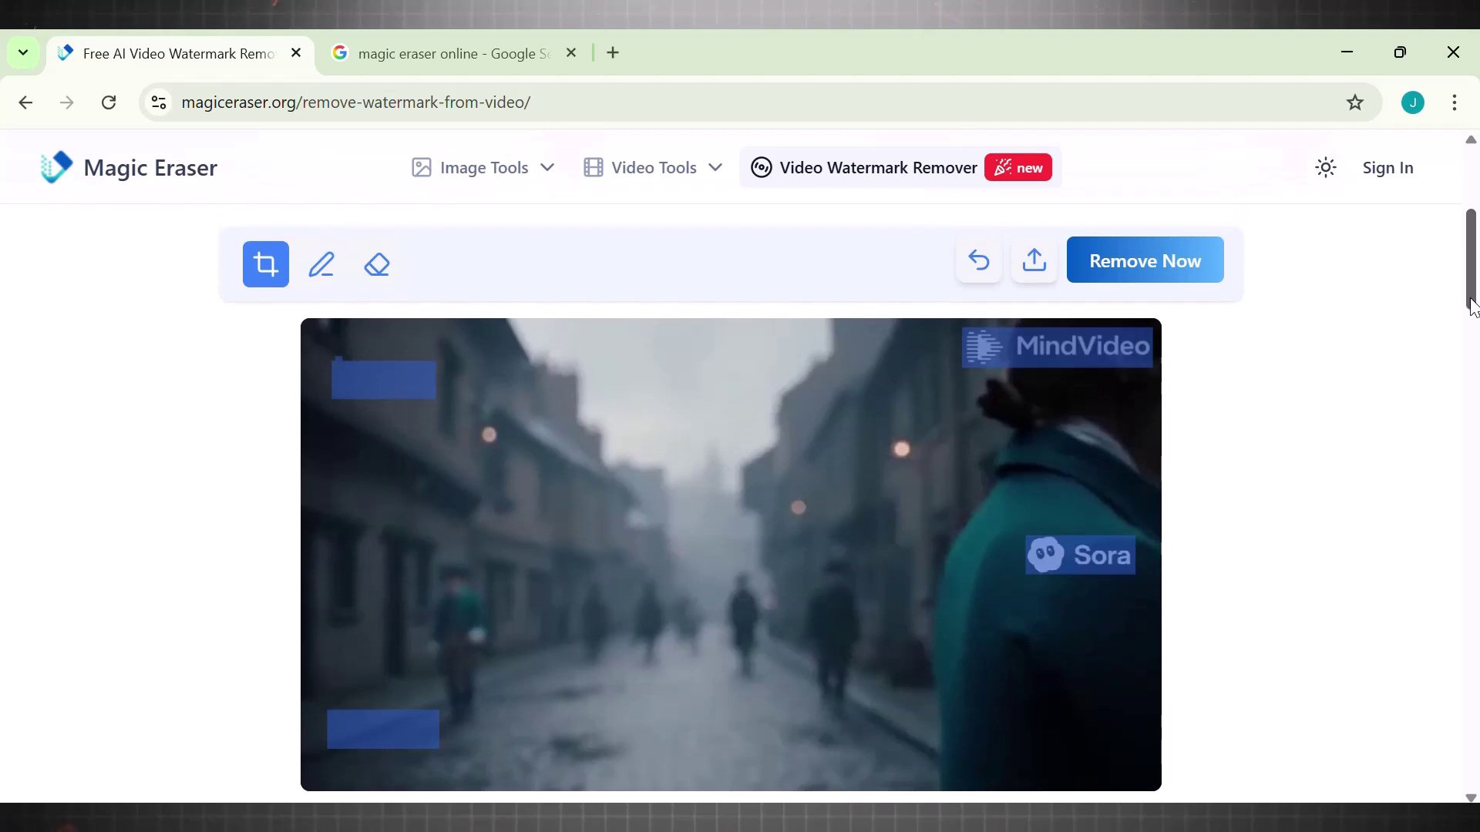
{"action": "left_click", "coordinate": [1123, 266]}
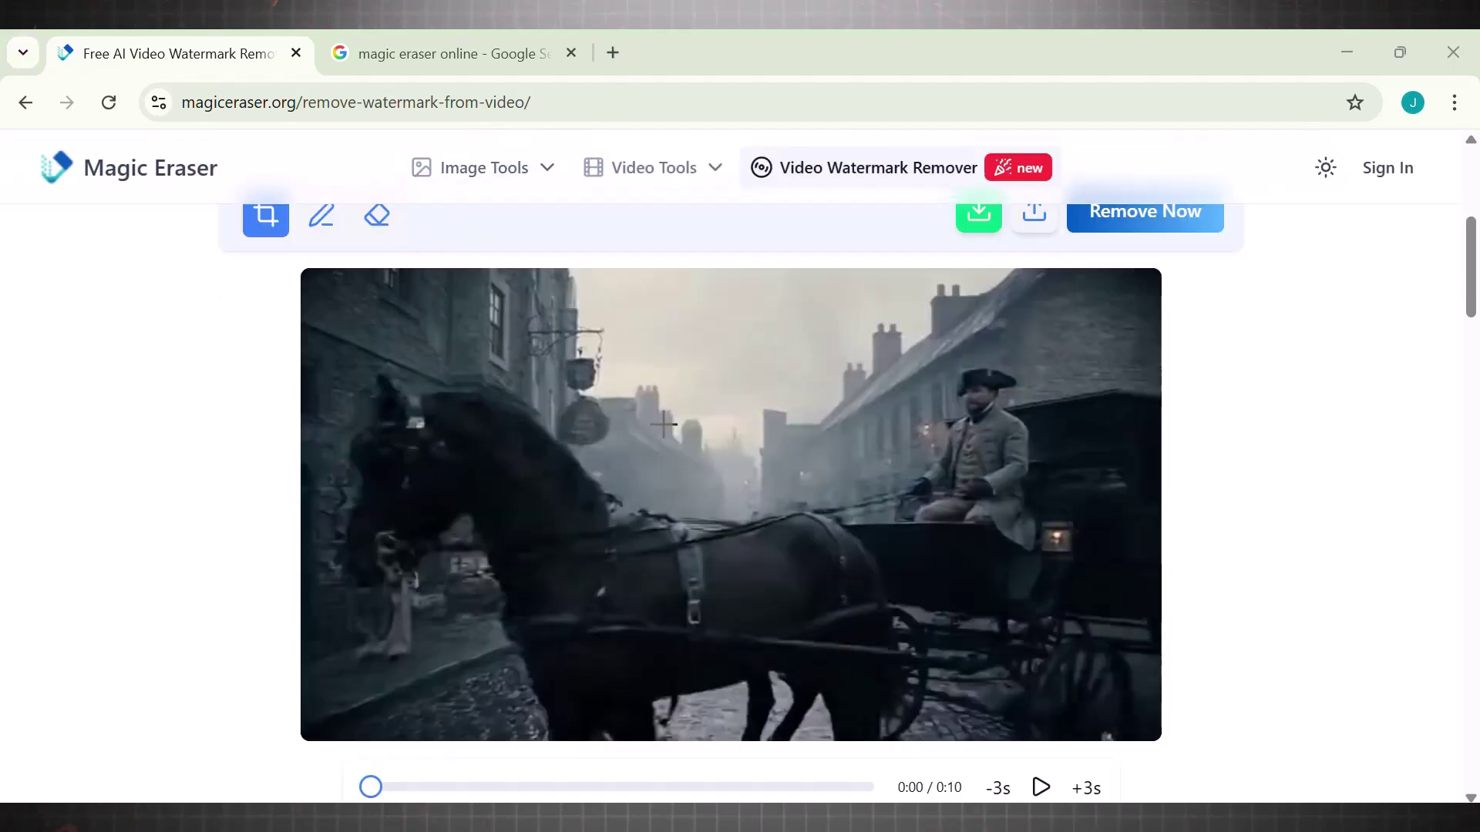
Step: Play the cleaned street-scene clip and download the 2.0 MB mp4
{"action": "left_click", "coordinate": [1040, 787]}
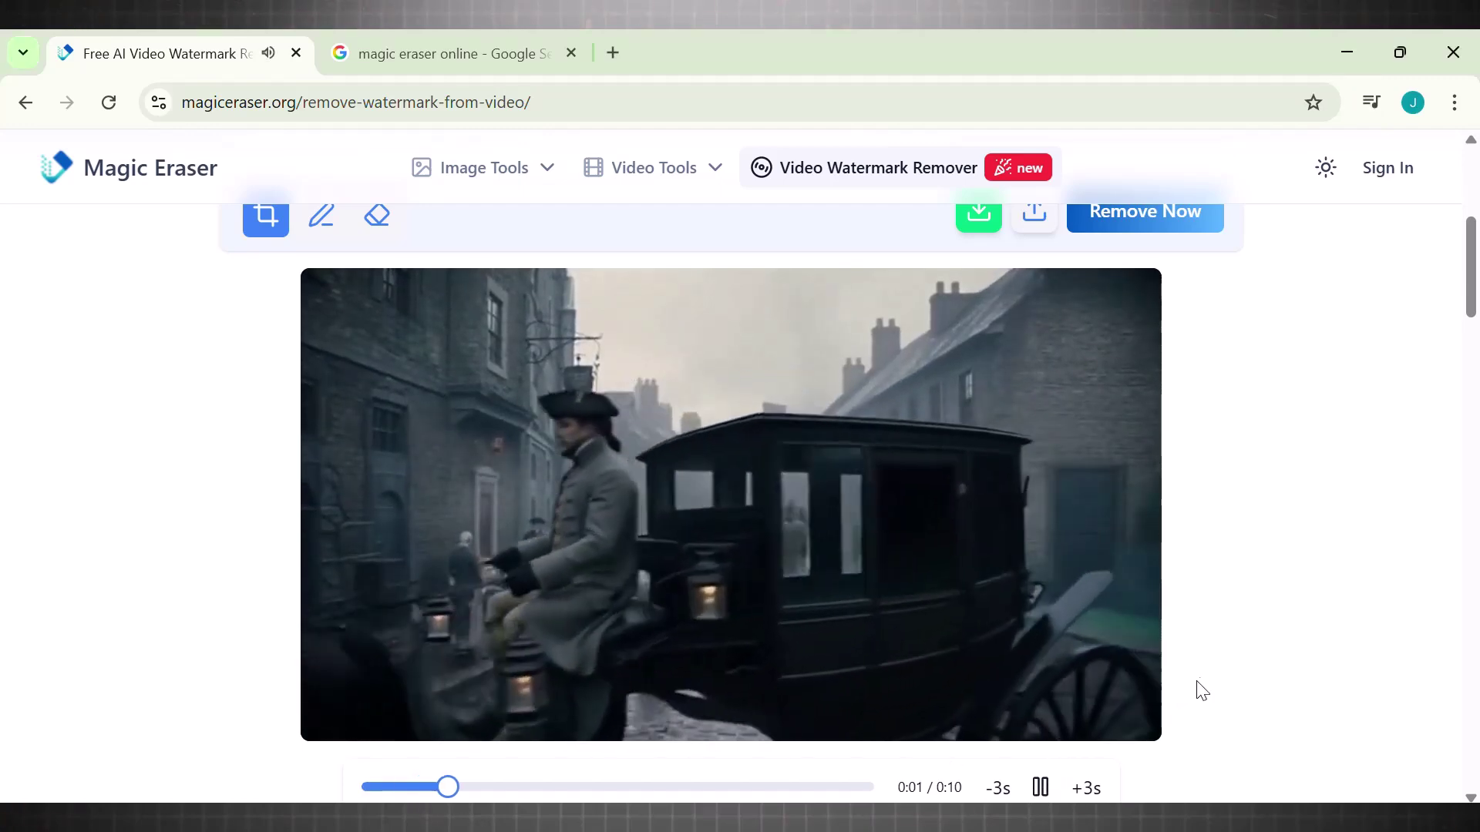
{"action": "scroll", "coordinate": [1222, 664], "scroll_direction": "up", "scroll_amount": 1}
{"action": "left_click", "coordinate": [988, 249]}
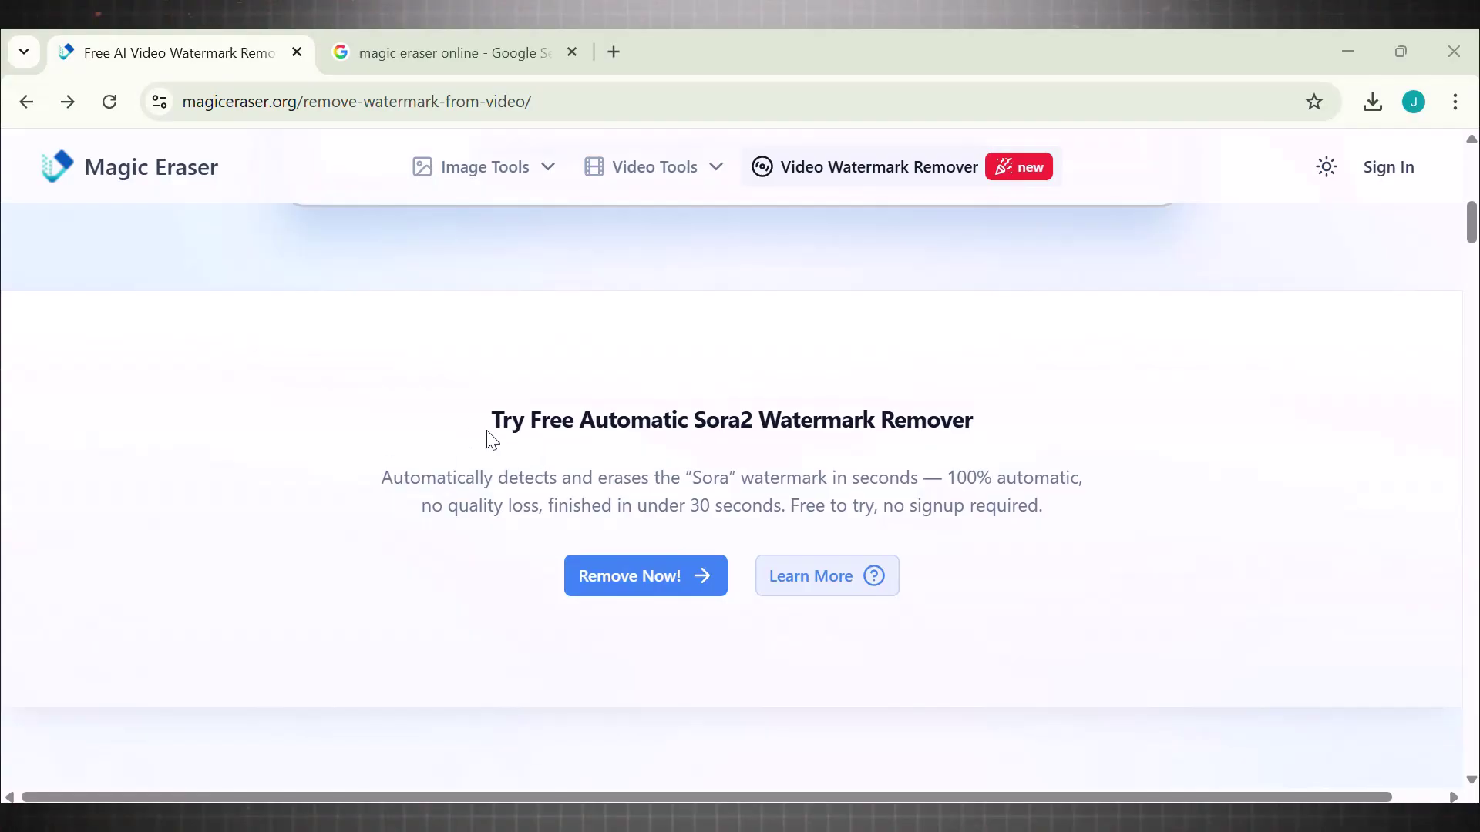
Step: Read the Try Free Automatic Sora2 Watermark Remover heading and description
{"action": "left_click_drag", "start_coordinate": [493, 441], "coordinate": [997, 440]}
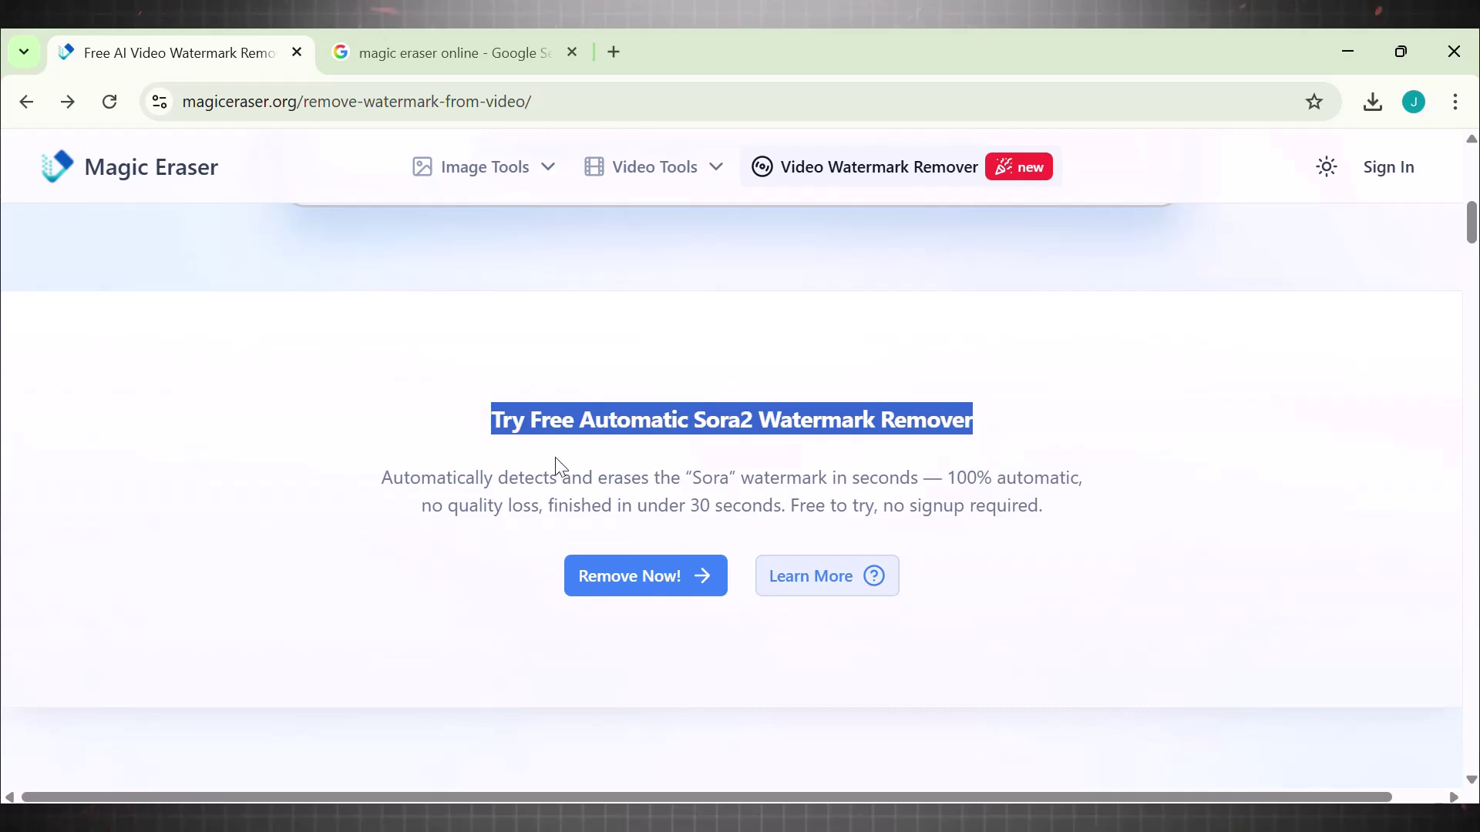
{"action": "left_click_drag", "start_coordinate": [388, 484], "coordinate": [1058, 504]}
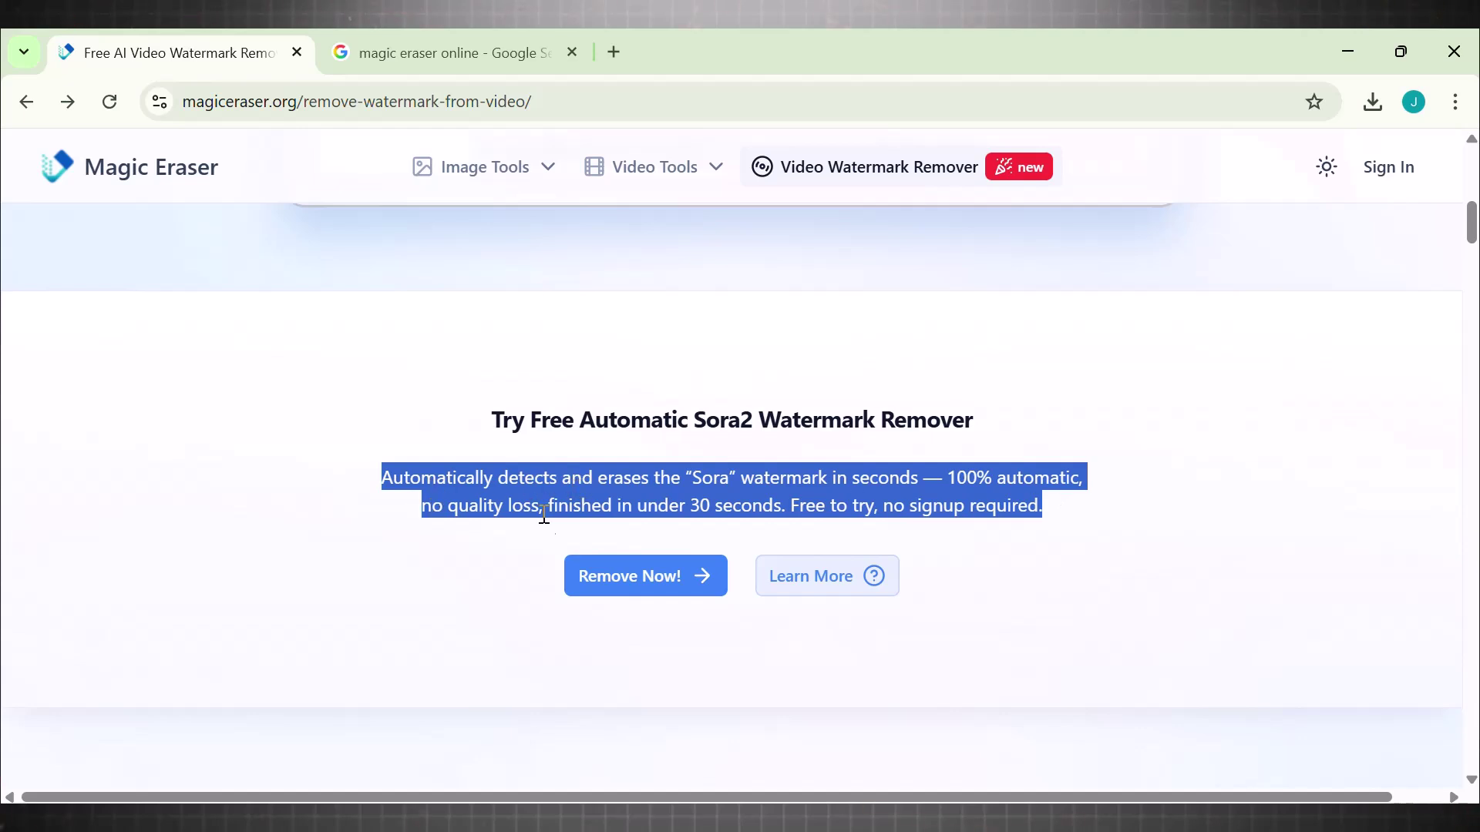
{"action": "left_click", "coordinate": [1144, 453]}
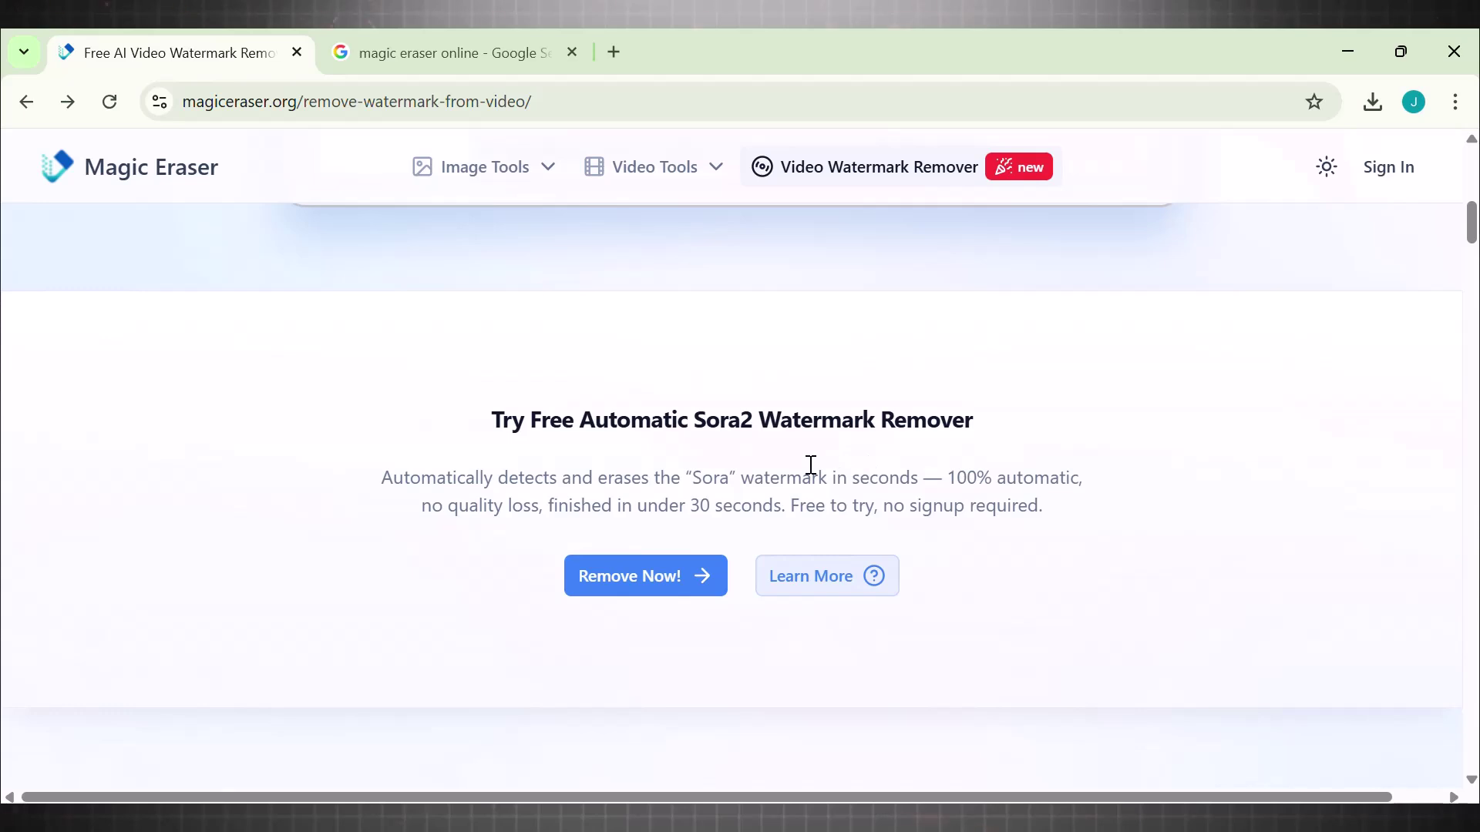
{"action": "left_click", "coordinate": [856, 224]}
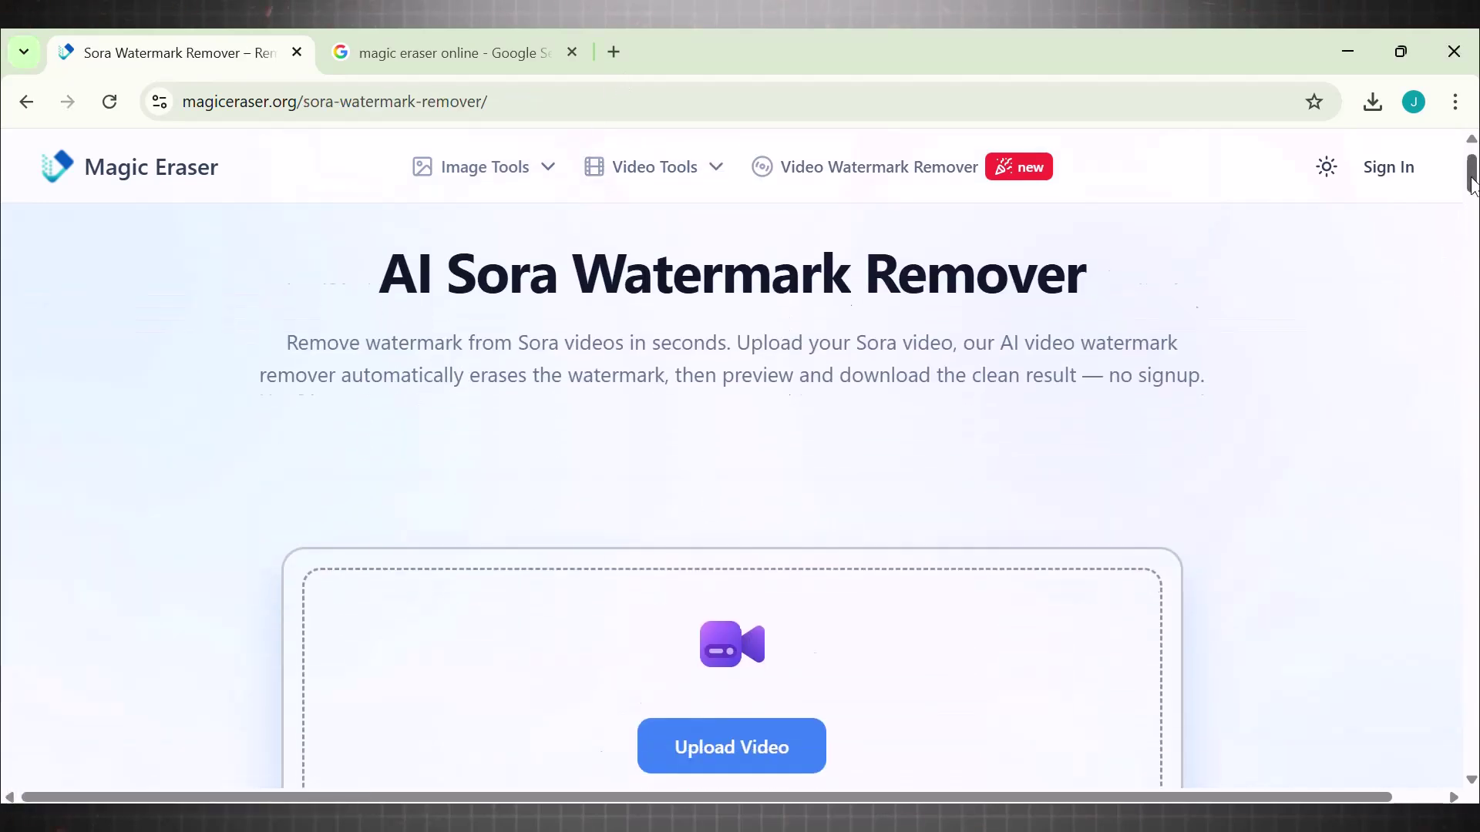
{"action": "scroll", "coordinate": [1474, 187], "scroll_direction": "down", "scroll_amount": 4}
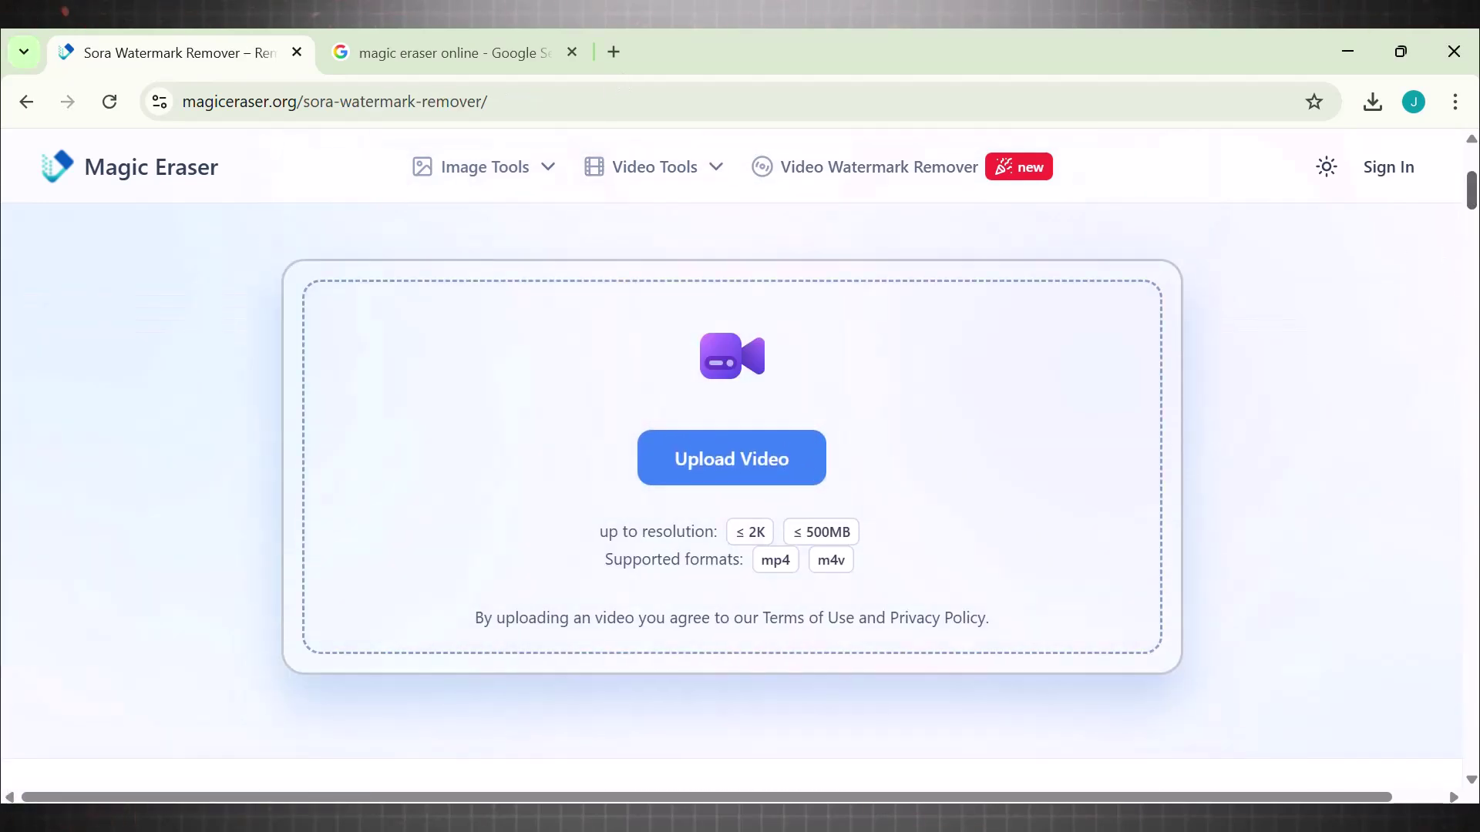
{"action": "left_click", "coordinate": [725, 459]}
{"action": "left_click", "coordinate": [646, 513]}
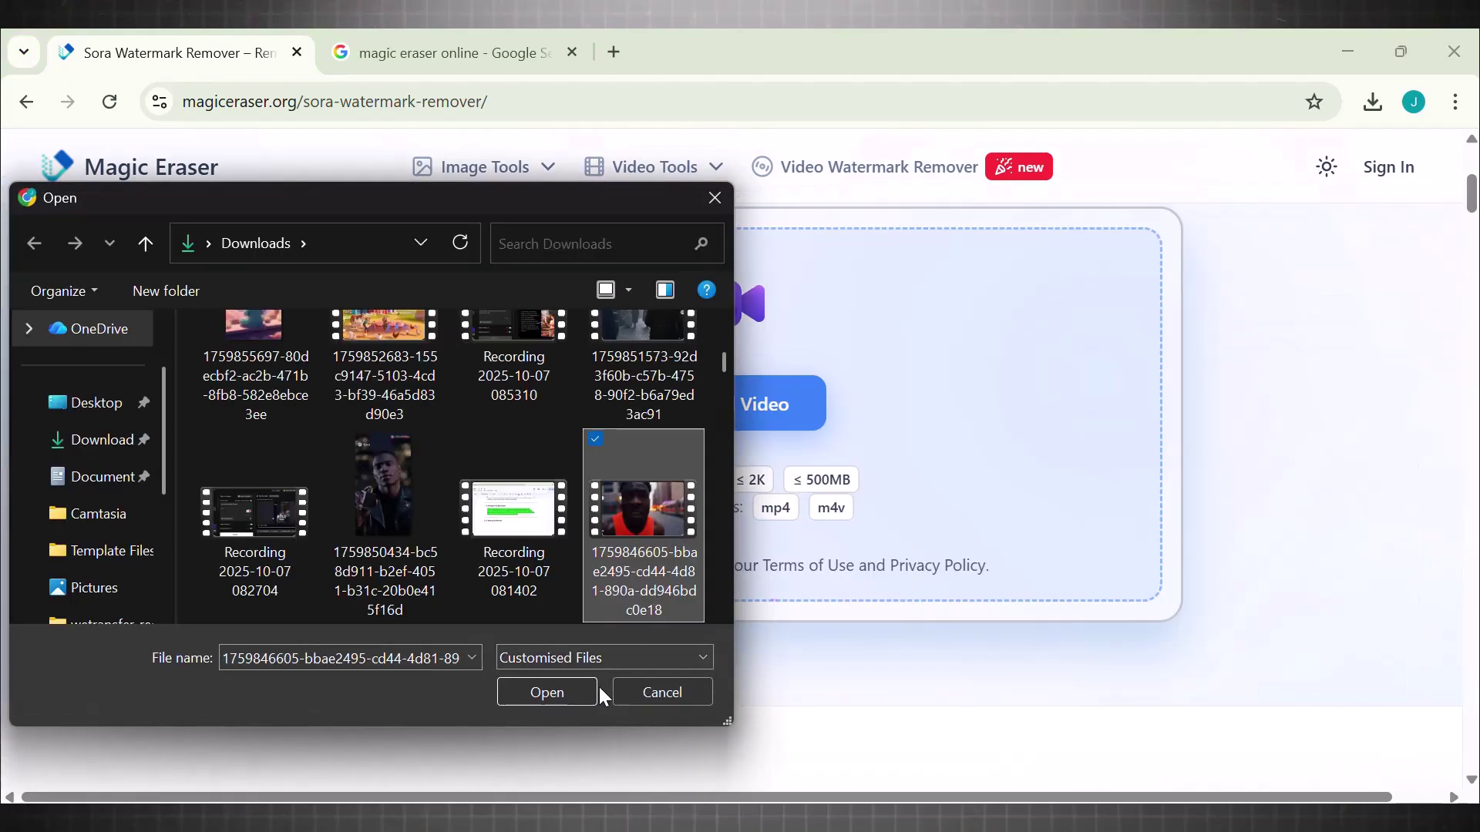
{"action": "left_click", "coordinate": [562, 692]}
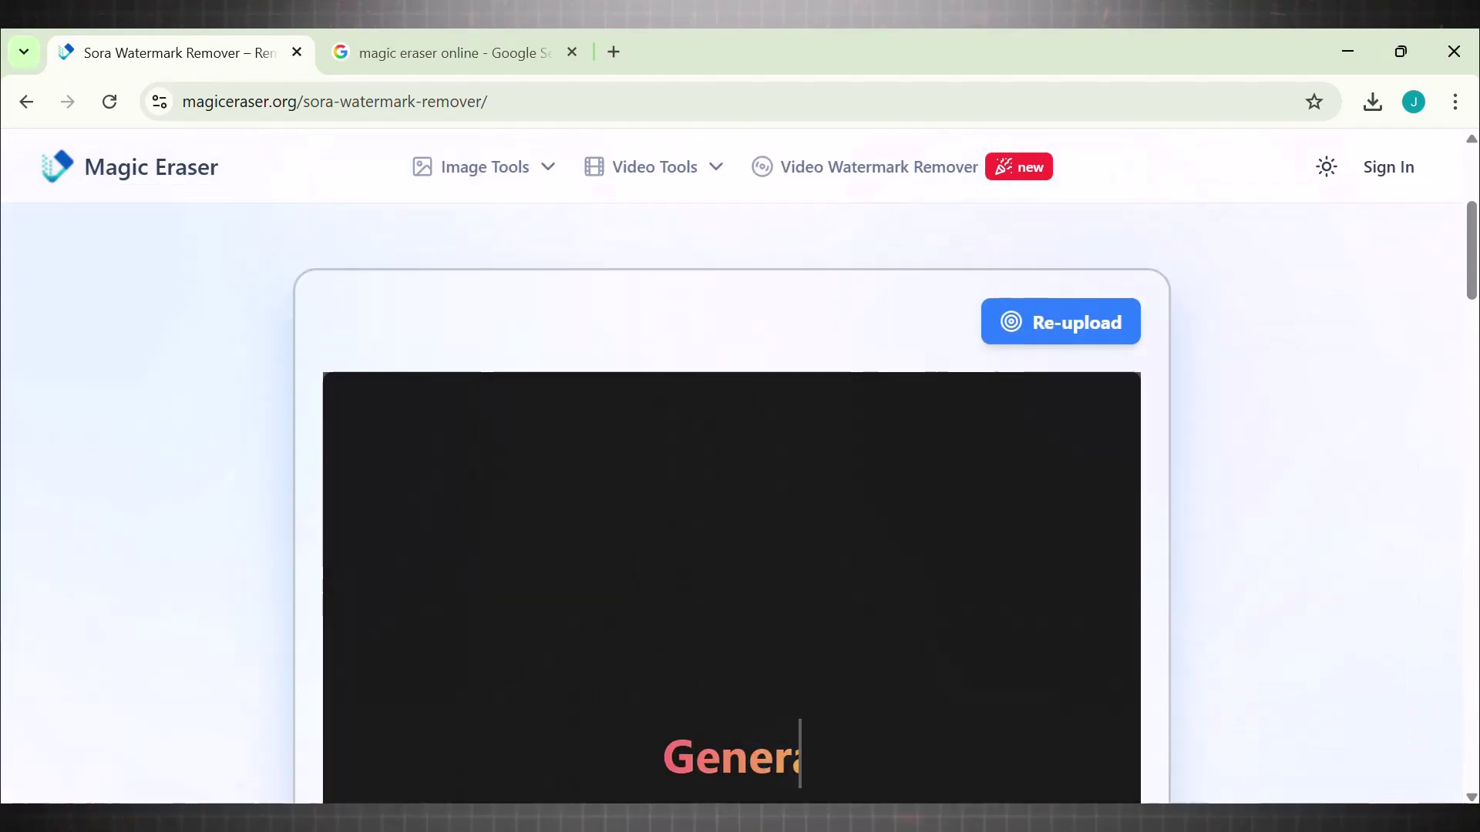
{"action": "scroll", "coordinate": [1473, 284], "scroll_direction": "down", "scroll_amount": 2}
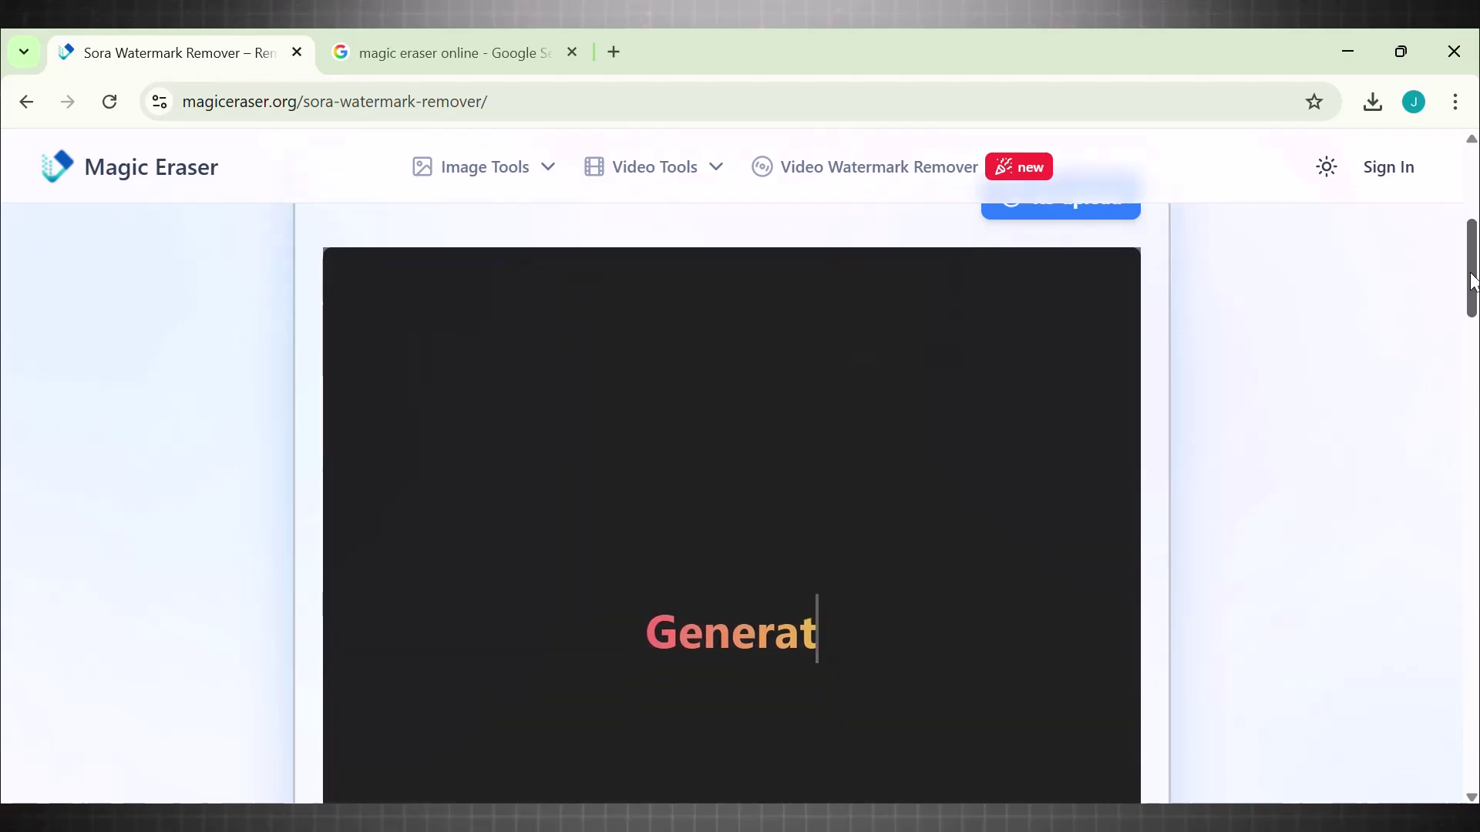
{"action": "scroll", "coordinate": [1472, 282], "scroll_direction": "down", "scroll_amount": 1}
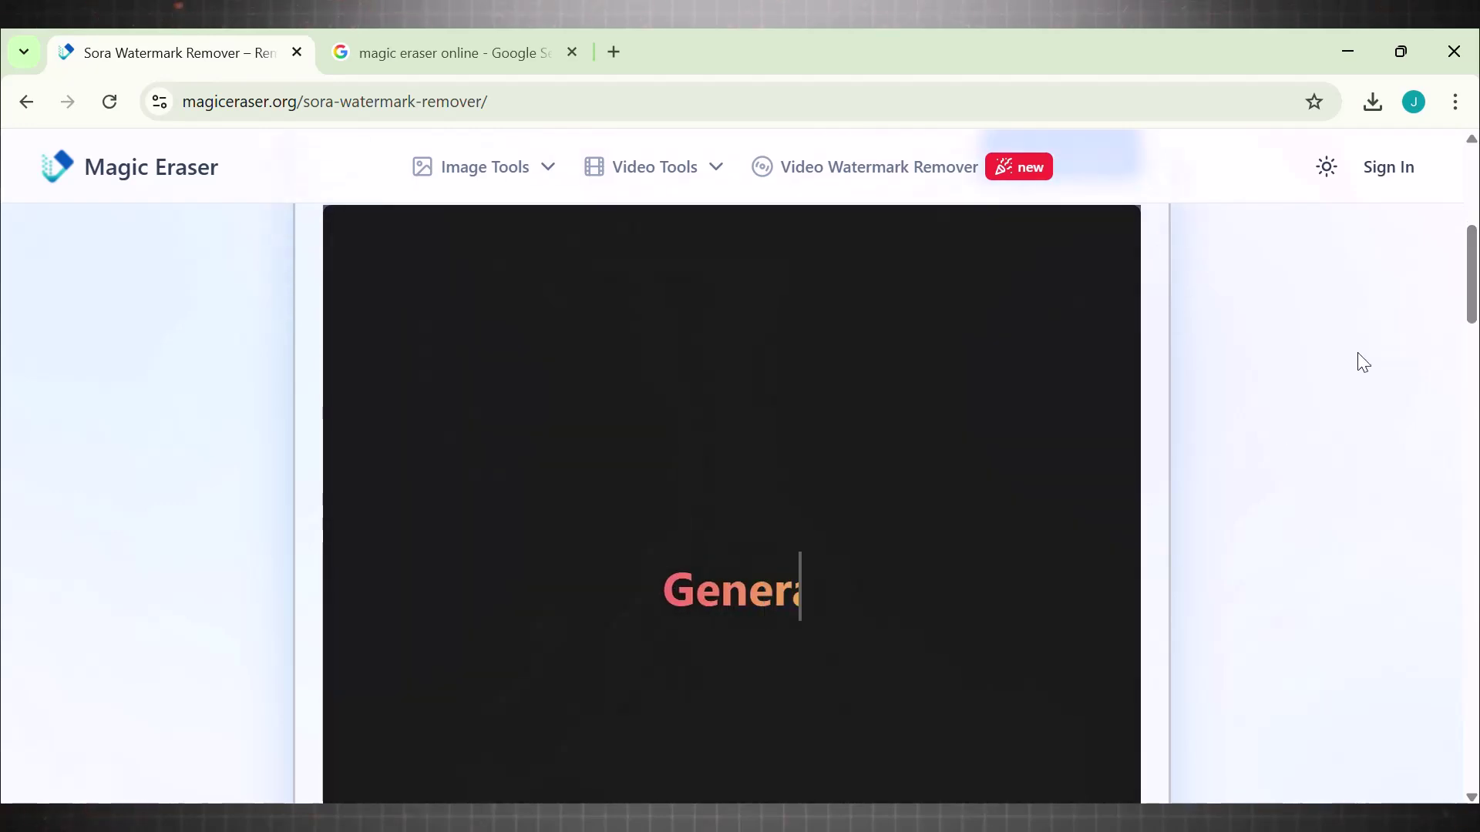
{"action": "scroll", "coordinate": [383, 642], "scroll_direction": "down", "scroll_amount": 1}
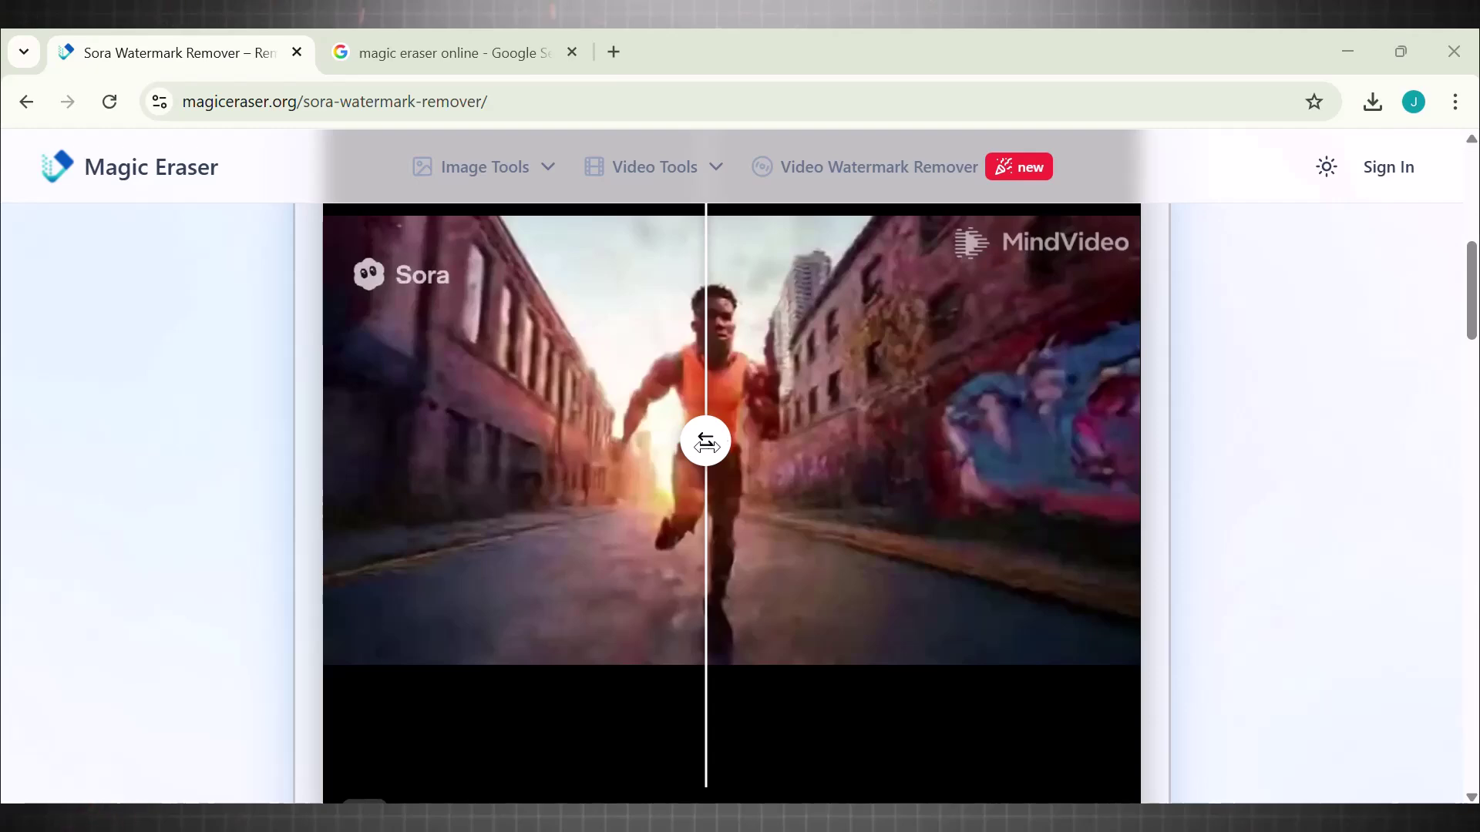
Step: Sweep the before/after slider across the processed video to compare original and cleaned versions
{"action": "left_click_drag", "start_coordinate": [705, 443], "coordinate": [293, 452]}
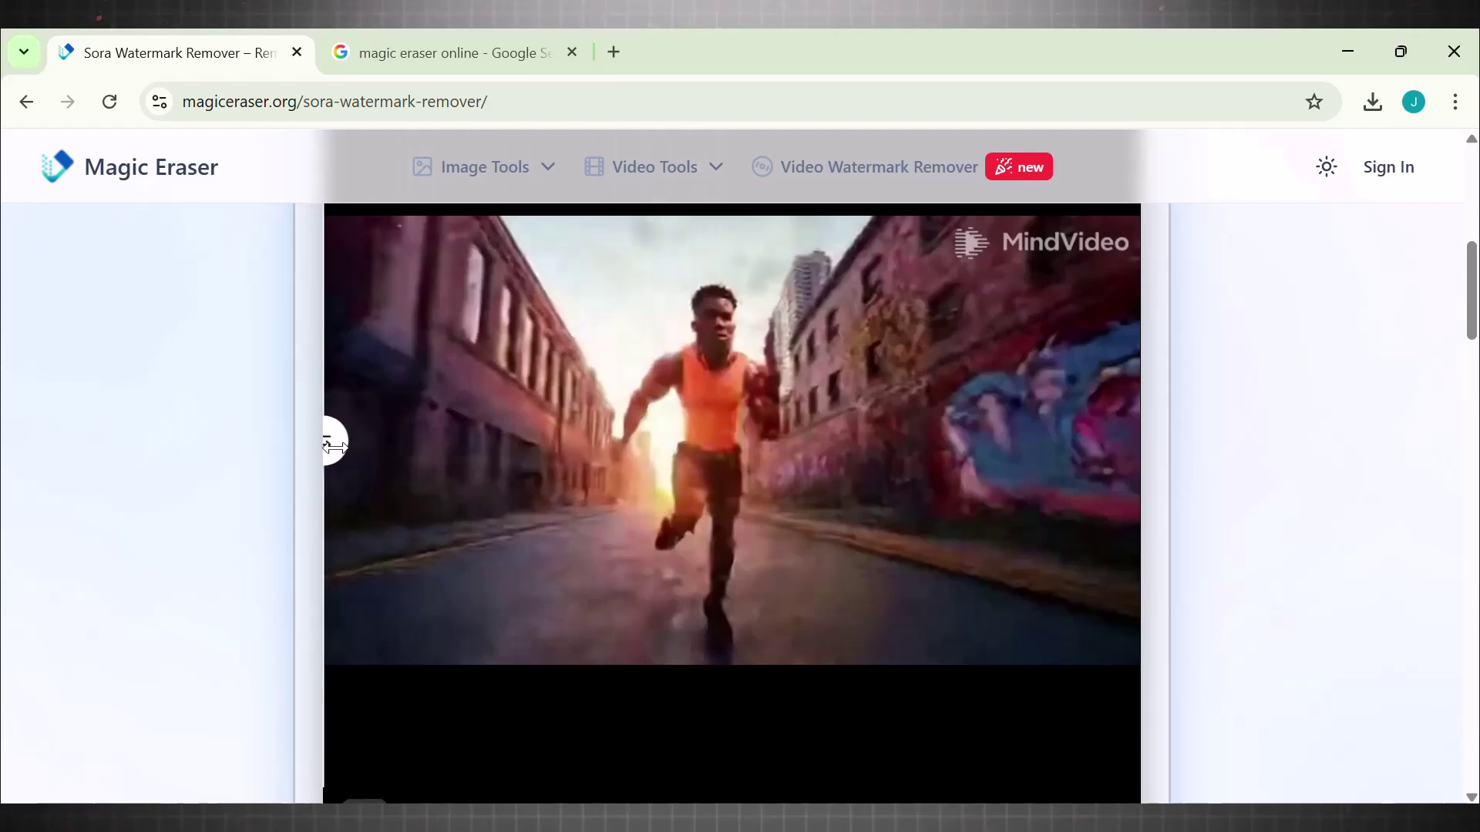
{"action": "left_click_drag", "start_coordinate": [501, 385], "coordinate": [232, 546]}
{"action": "mouse_move", "coordinate": [1470, 281]}
{"action": "left_mouse_down"}
{"action": "mouse_move", "coordinate": [1472, 332]}
{"action": "mouse_move", "coordinate": [1476, 291]}
{"action": "left_mouse_up"}
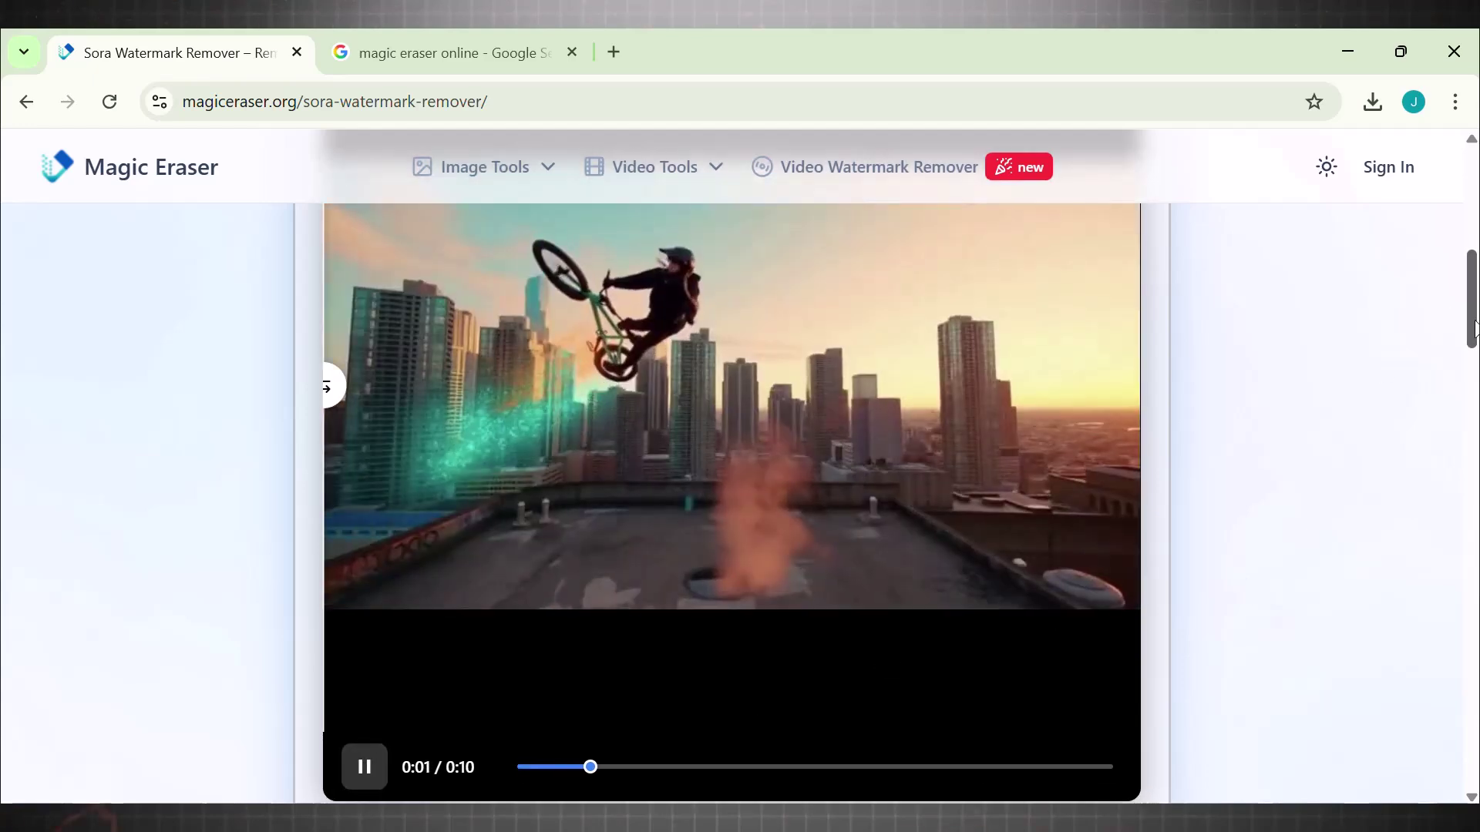
{"action": "left_click_drag", "start_coordinate": [1474, 331], "coordinate": [1475, 316]}
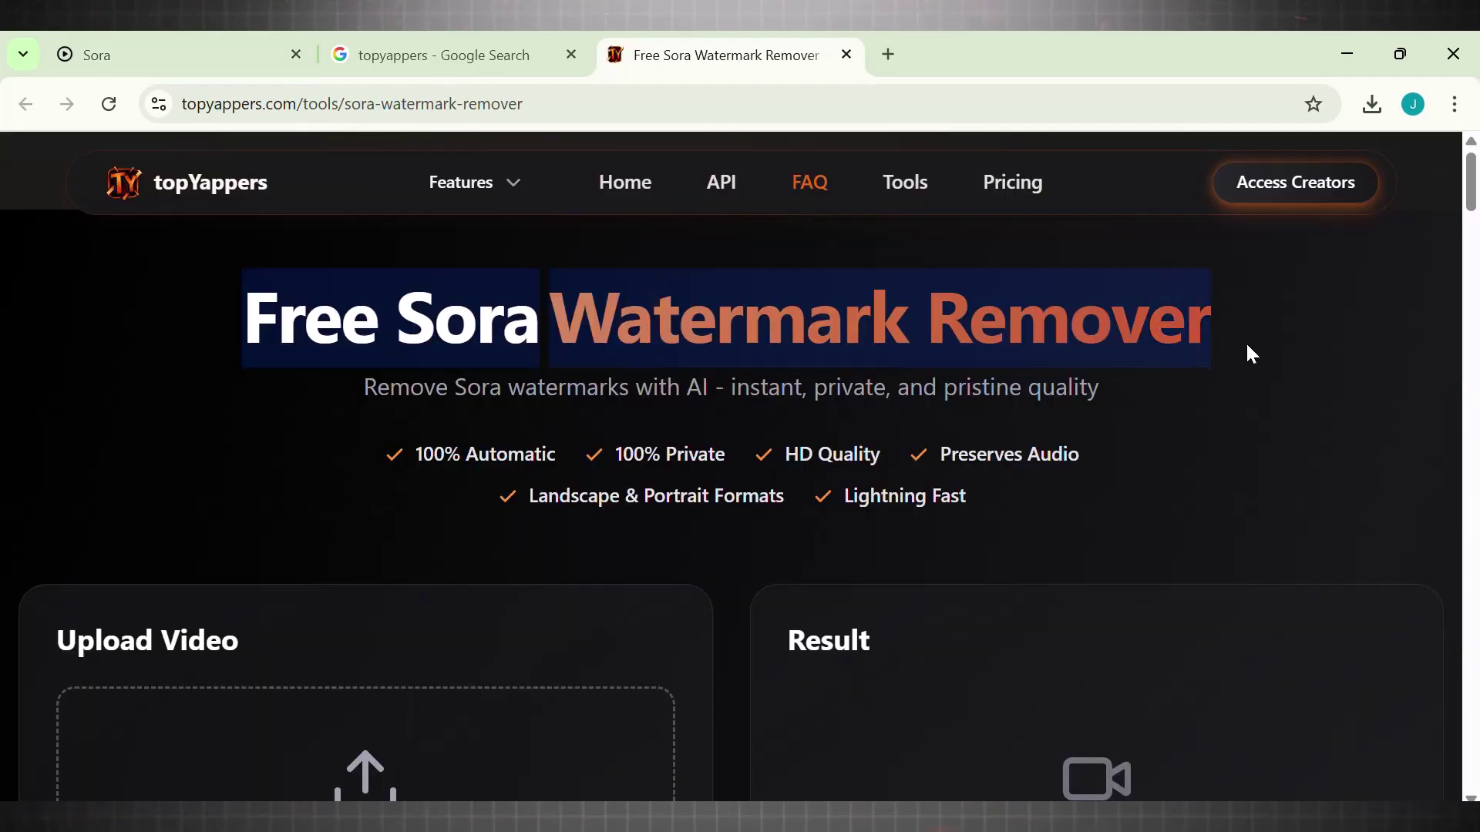
Step: Scroll through topYappers' Upload Video area, Previous Videos and See The Difference examples
{"action": "left_click", "coordinate": [1245, 340]}
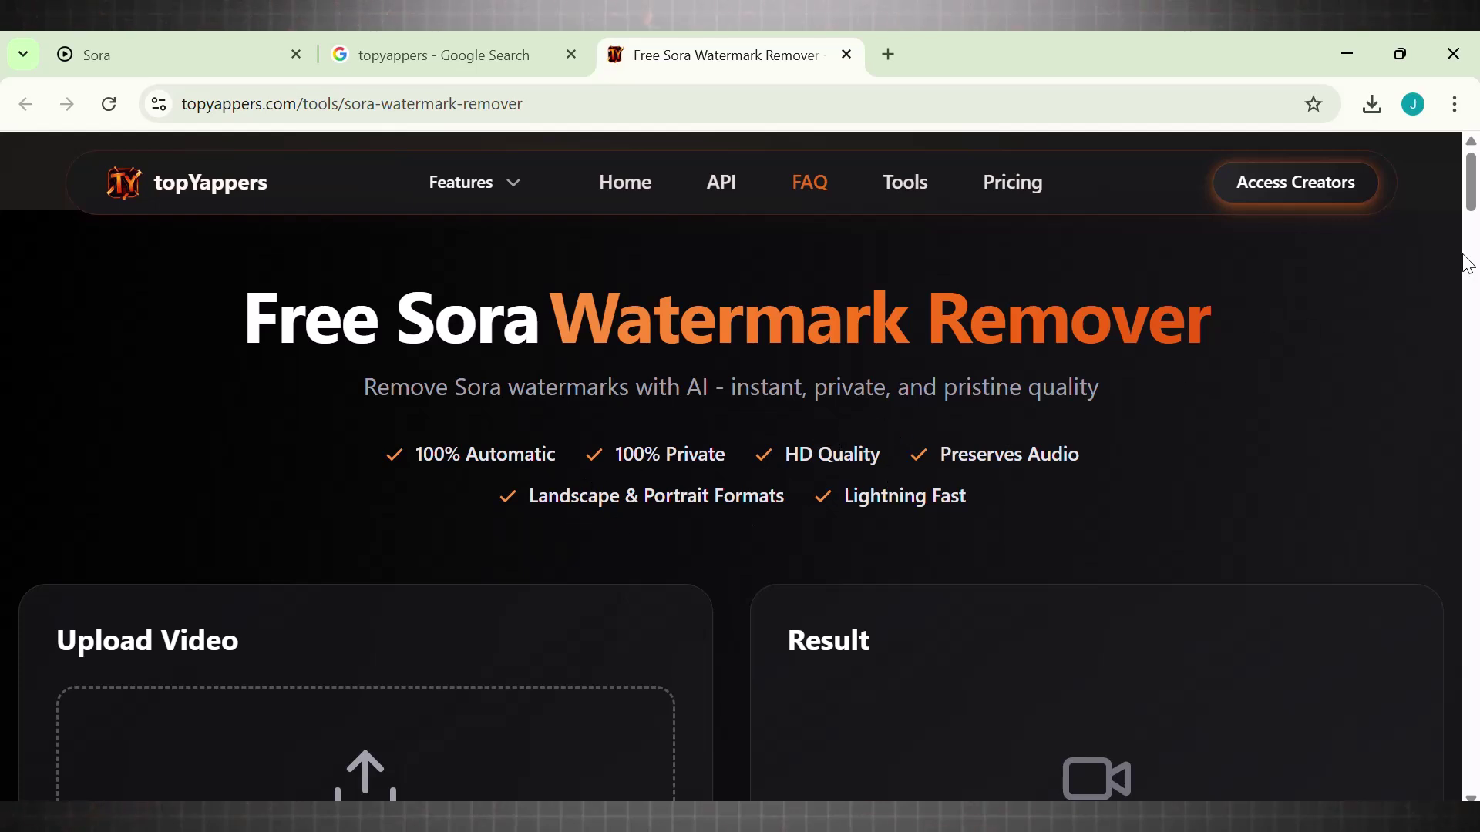
{"action": "scroll", "coordinate": [1322, 354], "scroll_direction": "down", "scroll_amount": 5}
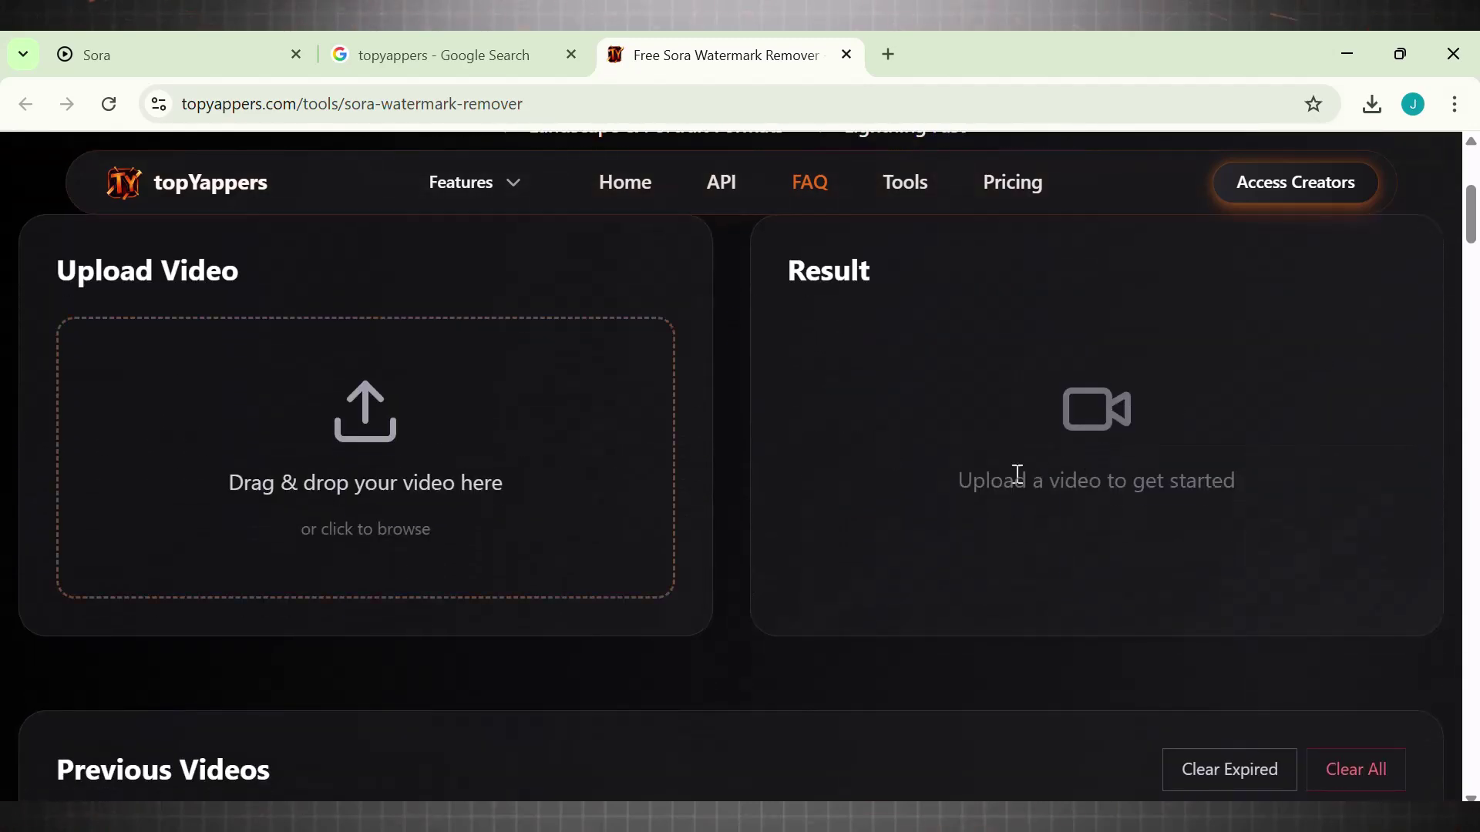
{"action": "scroll", "coordinate": [1021, 474], "scroll_direction": "down", "scroll_amount": 4}
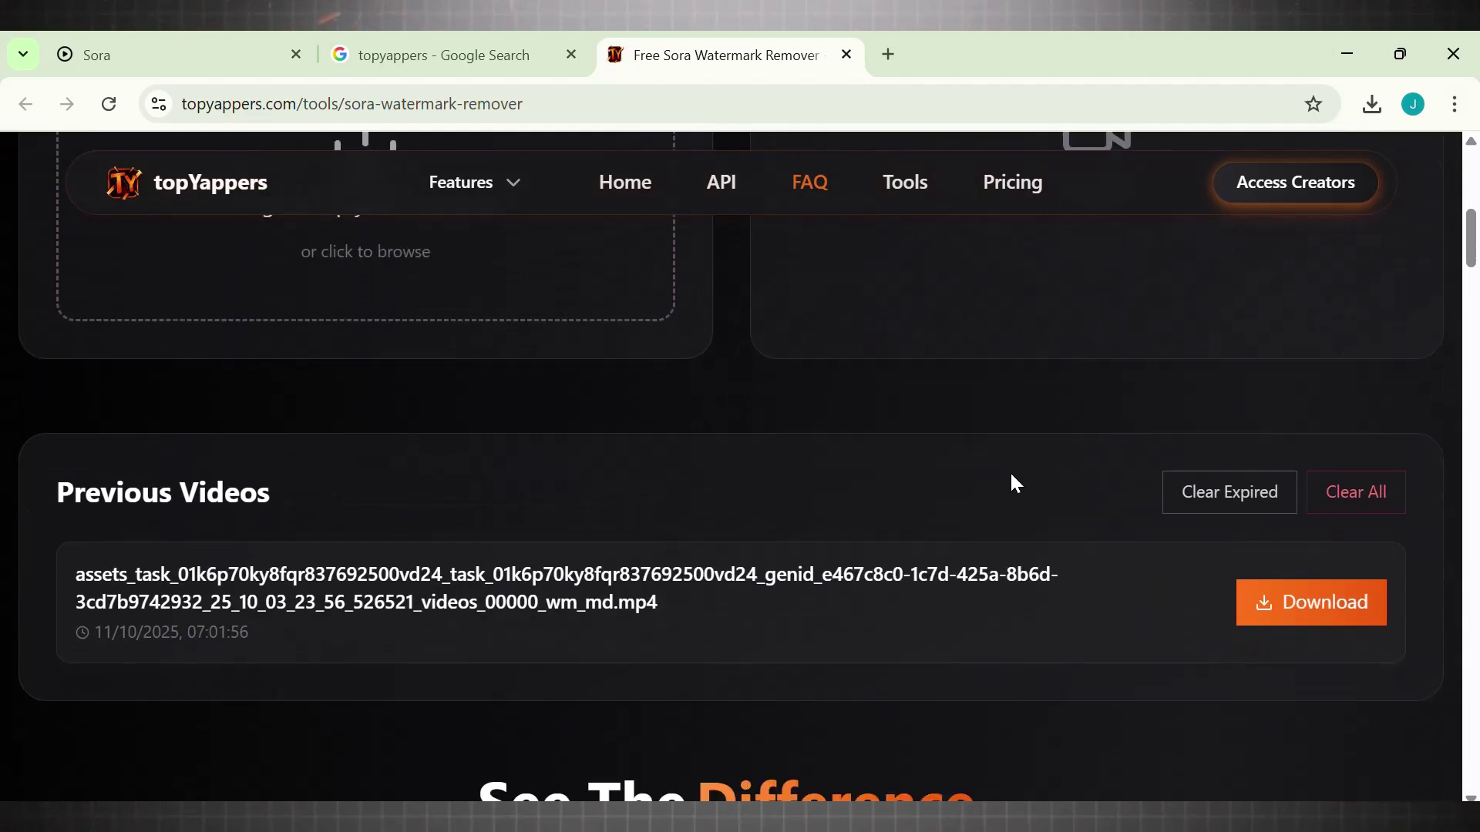
{"action": "scroll", "coordinate": [1056, 544], "scroll_direction": "down", "scroll_amount": 6}
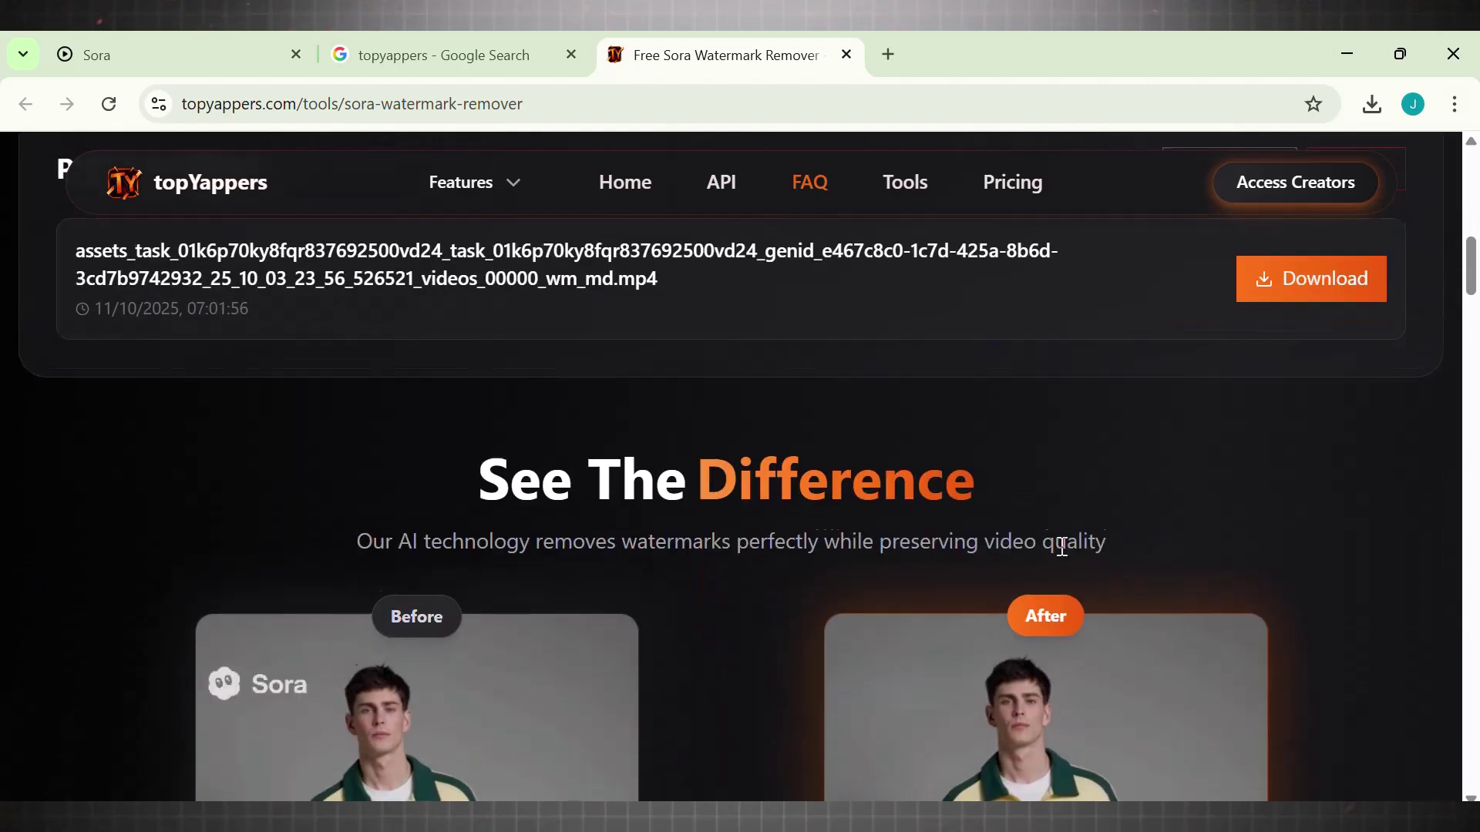
{"action": "scroll", "coordinate": [1150, 534], "scroll_direction": "up", "scroll_amount": 1}
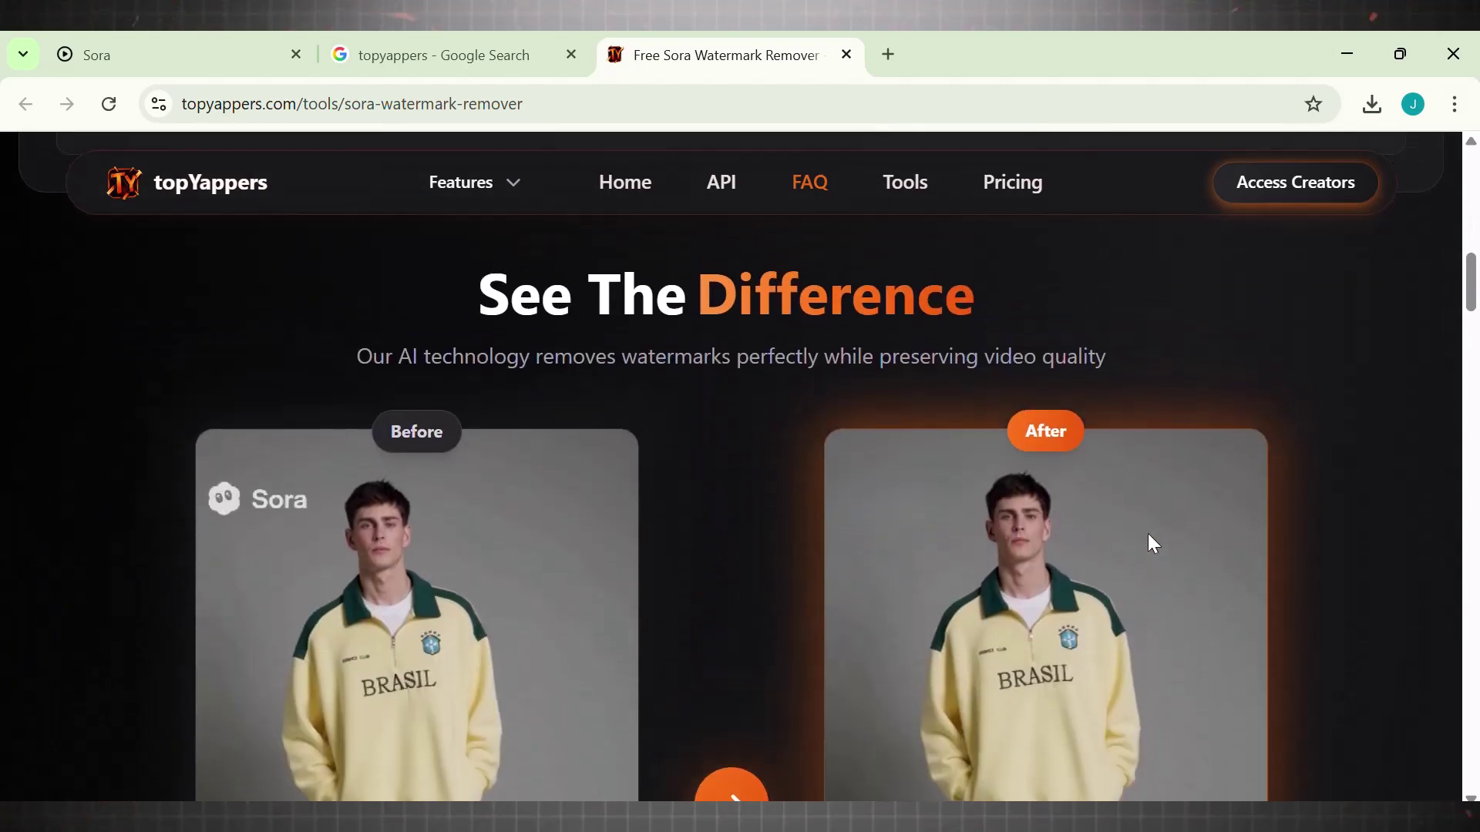
{"action": "scroll", "coordinate": [1146, 538], "scroll_direction": "down", "scroll_amount": 1}
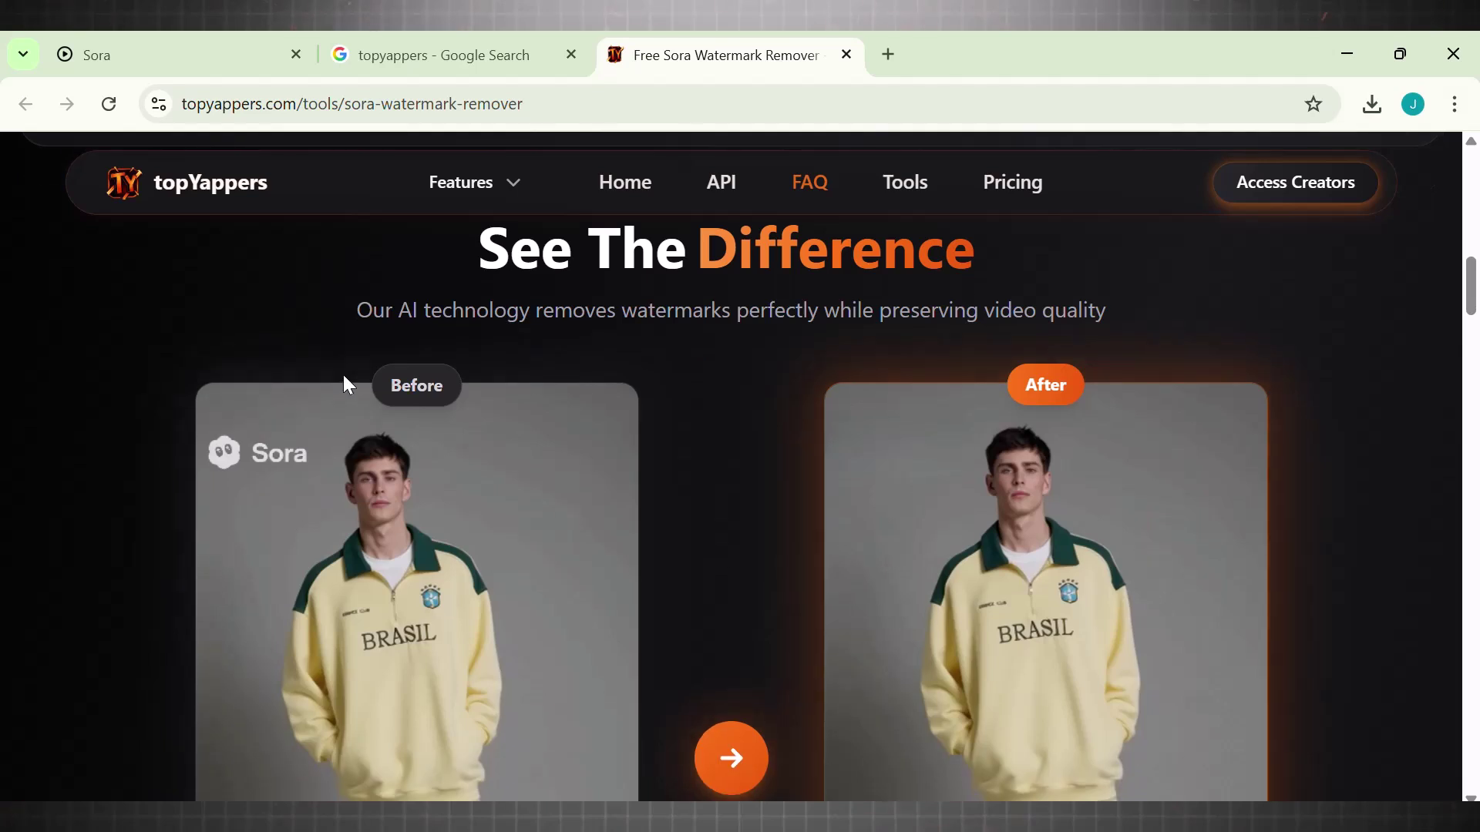
{"action": "scroll", "coordinate": [497, 500], "scroll_direction": "down", "scroll_amount": 3}
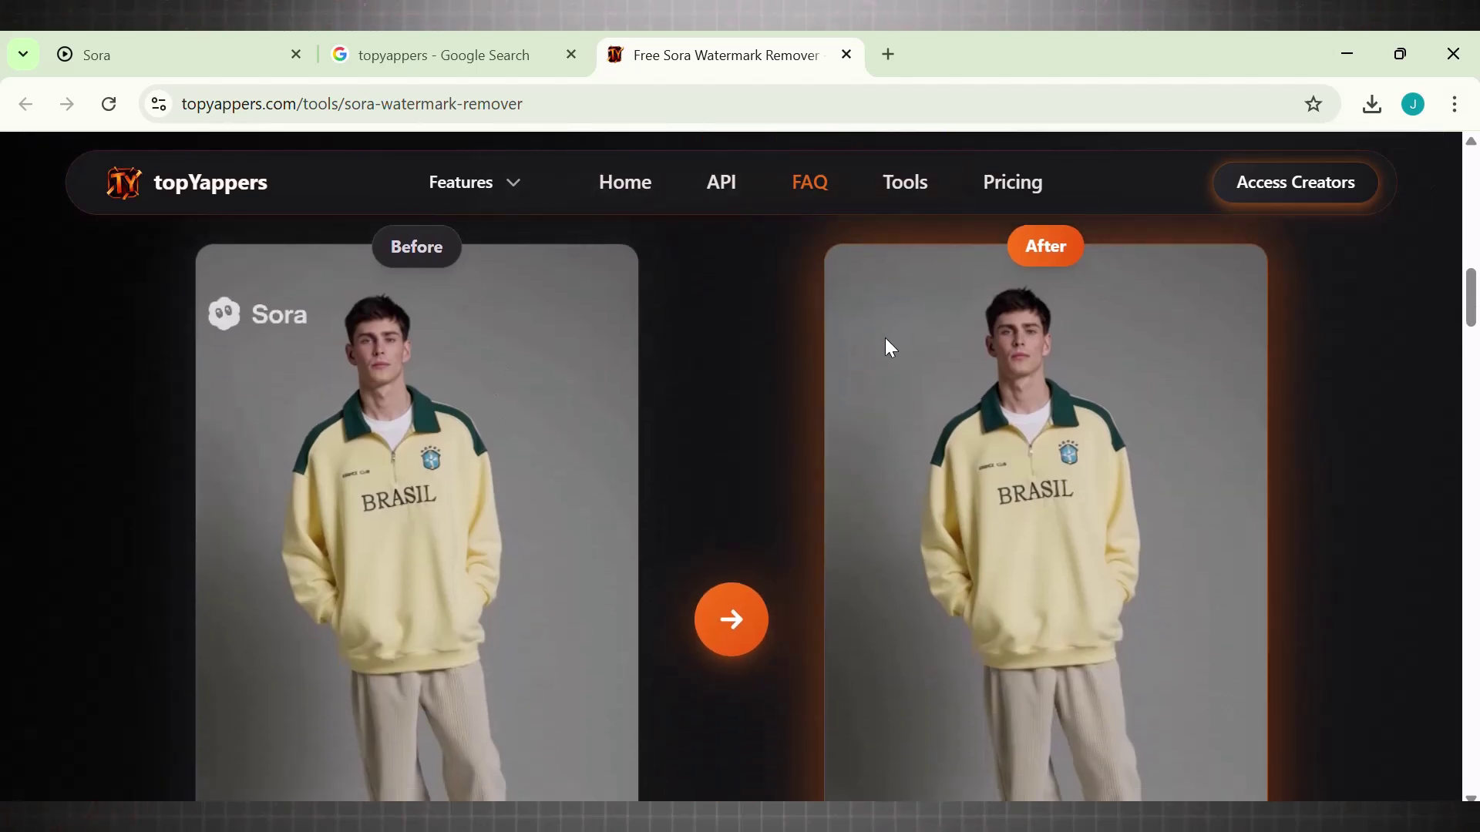
{"action": "scroll", "coordinate": [646, 702], "scroll_direction": "down", "scroll_amount": 4}
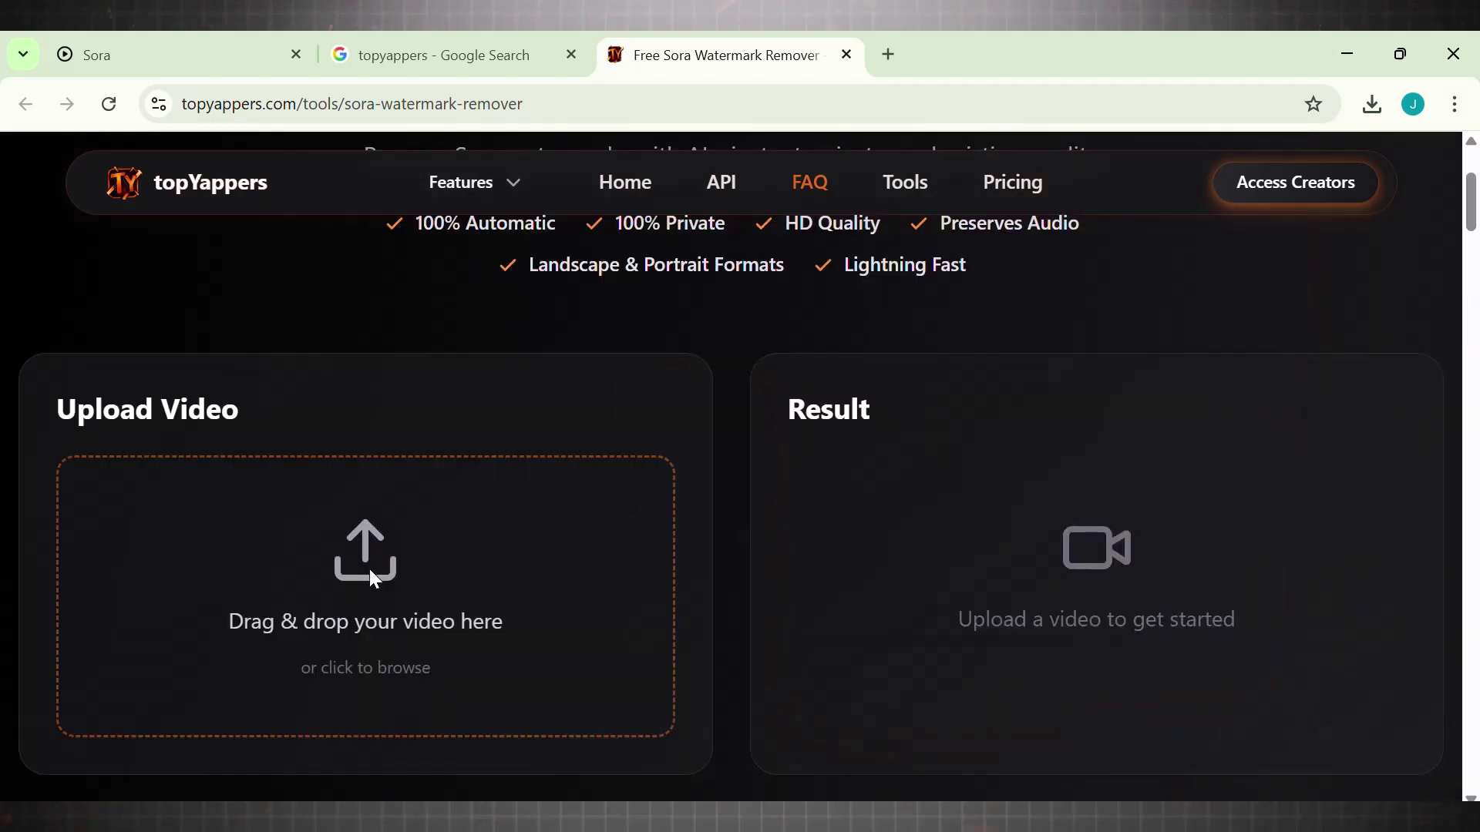
Step: Upload the assets_task Sora video from Downloads to topYappers
{"action": "left_click", "coordinate": [370, 571]}
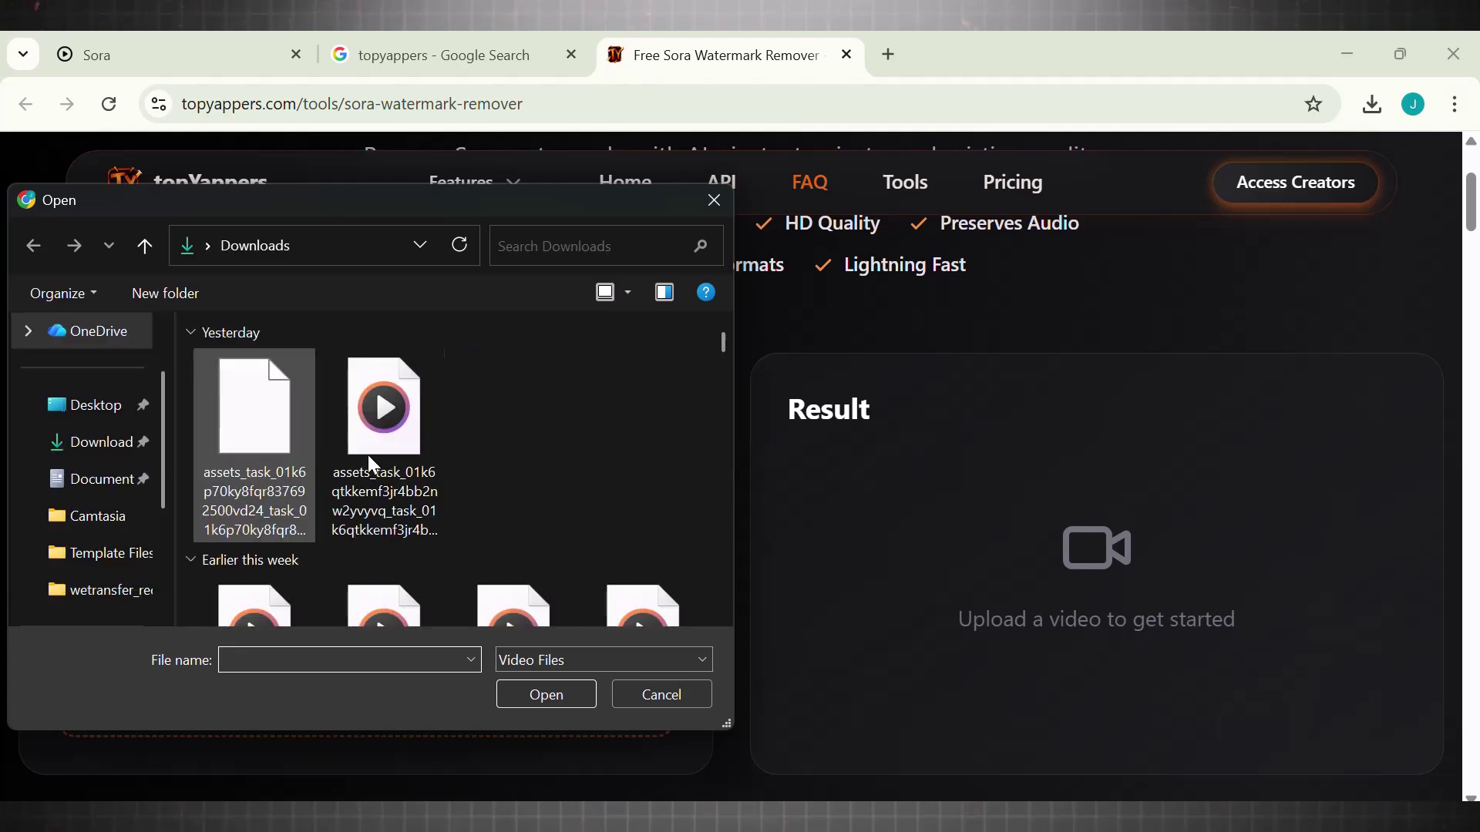
{"action": "scroll", "coordinate": [386, 540], "scroll_direction": "down", "scroll_amount": 2}
{"action": "left_click", "coordinate": [386, 609]}
{"action": "left_click", "coordinate": [546, 698]}
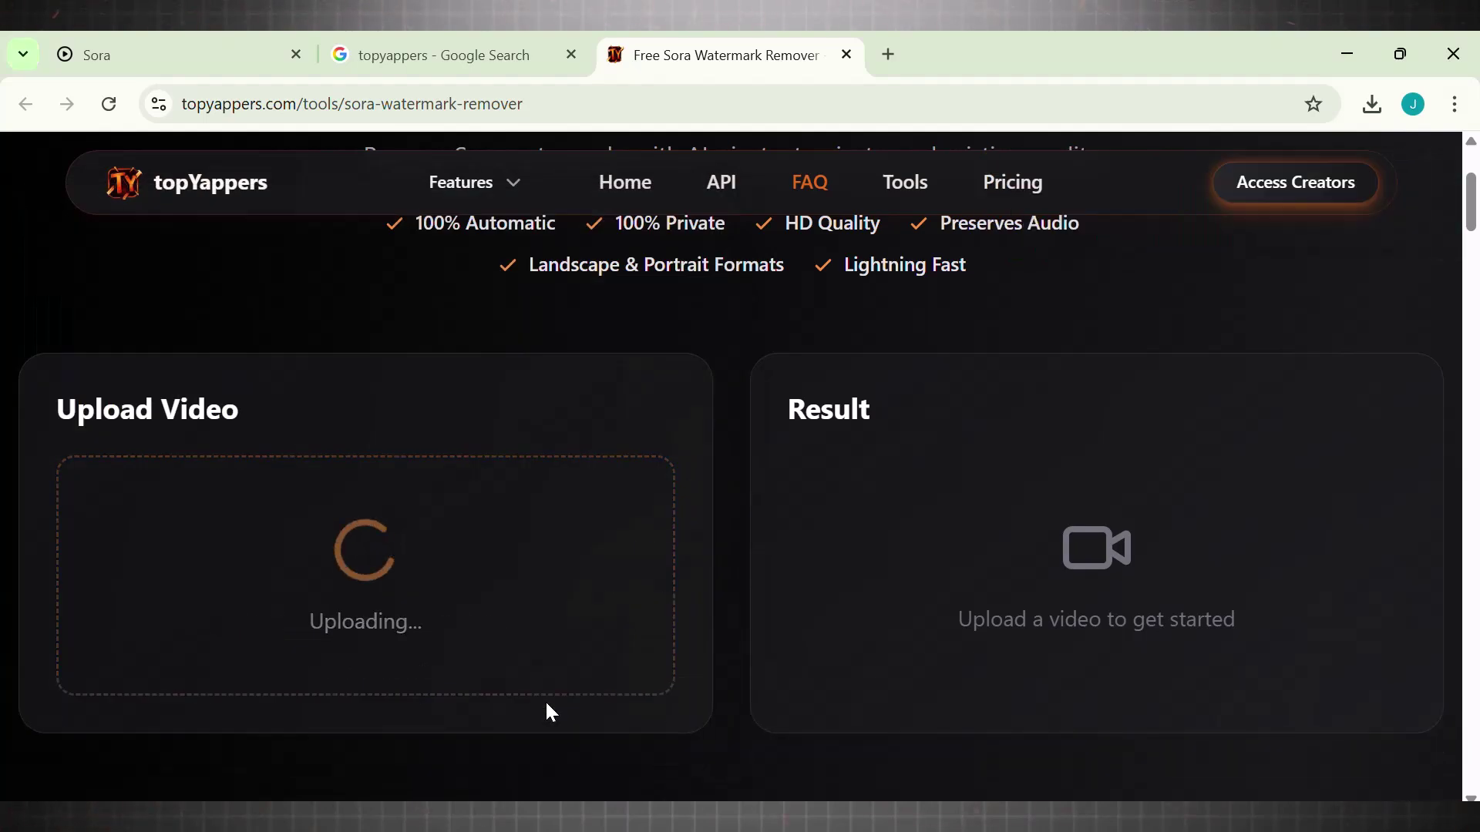
Step: Remove the watermark from the assets_task video and download the cleaned result
{"action": "left_click", "coordinate": [1470, 266]}
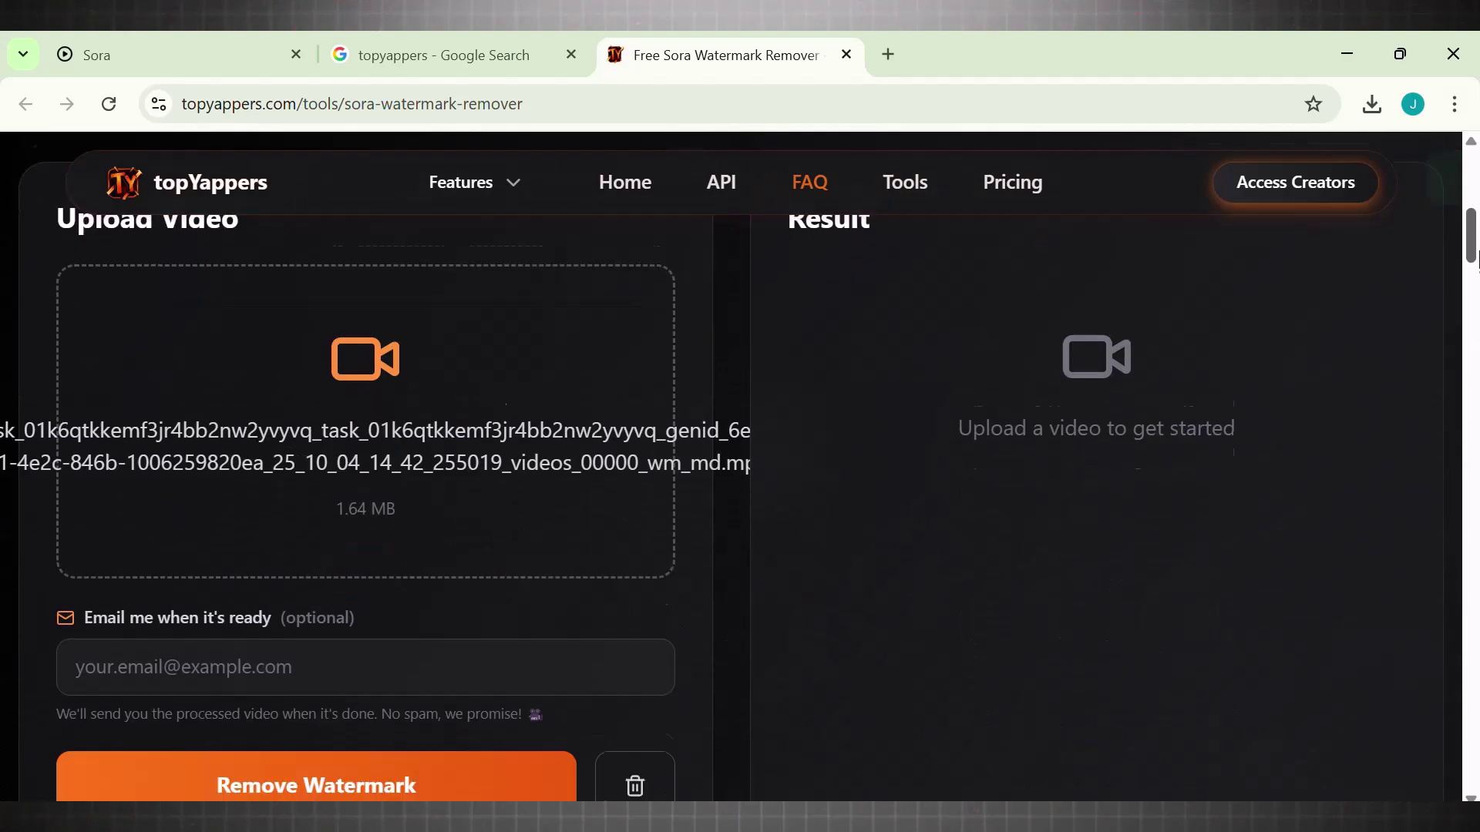
{"action": "scroll", "coordinate": [1476, 262], "scroll_direction": "down", "scroll_amount": 2}
{"action": "left_click", "coordinate": [241, 647]}
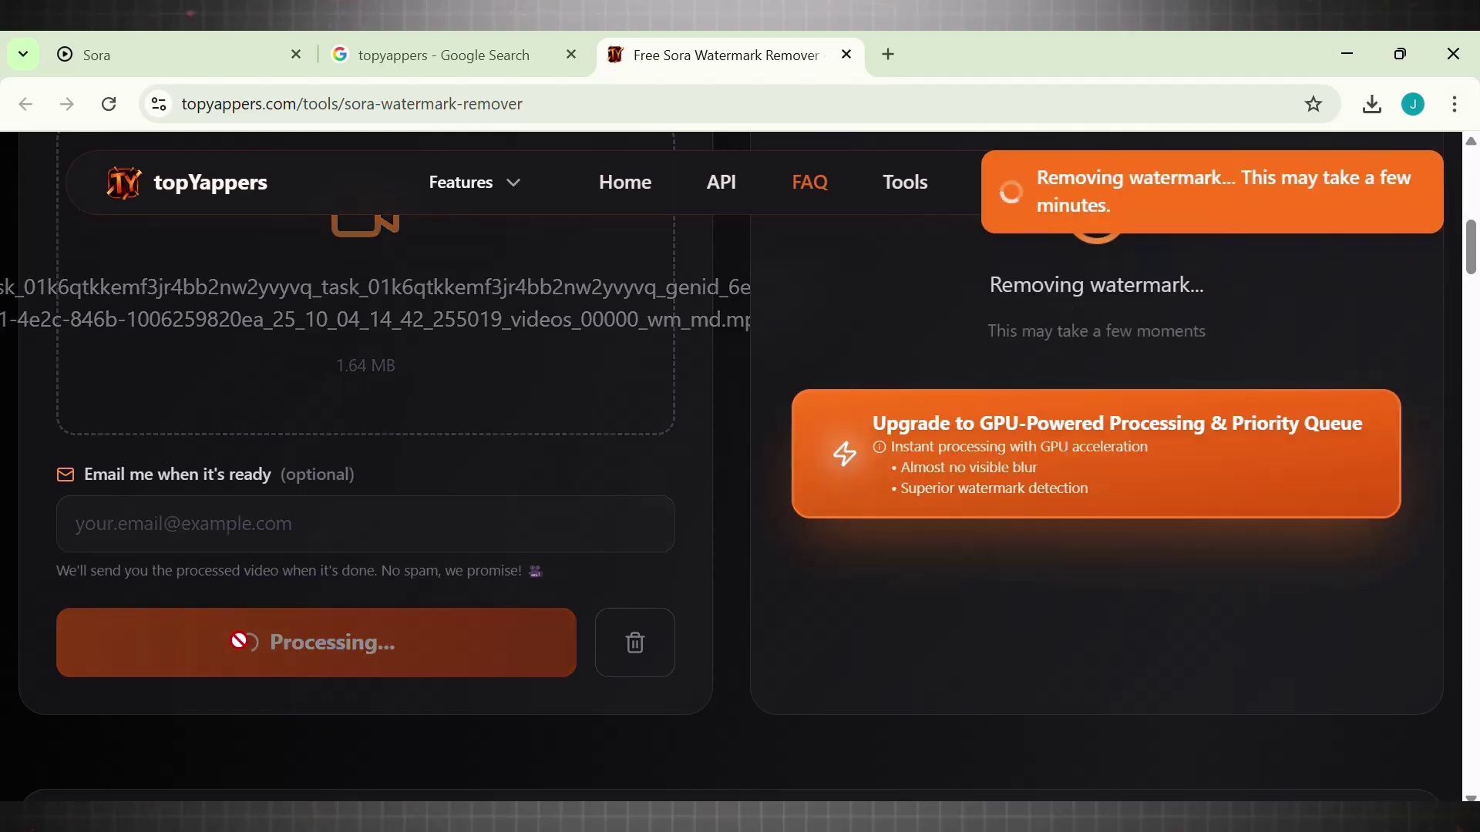
{"action": "scroll", "coordinate": [1471, 266], "scroll_direction": "down", "scroll_amount": 8}
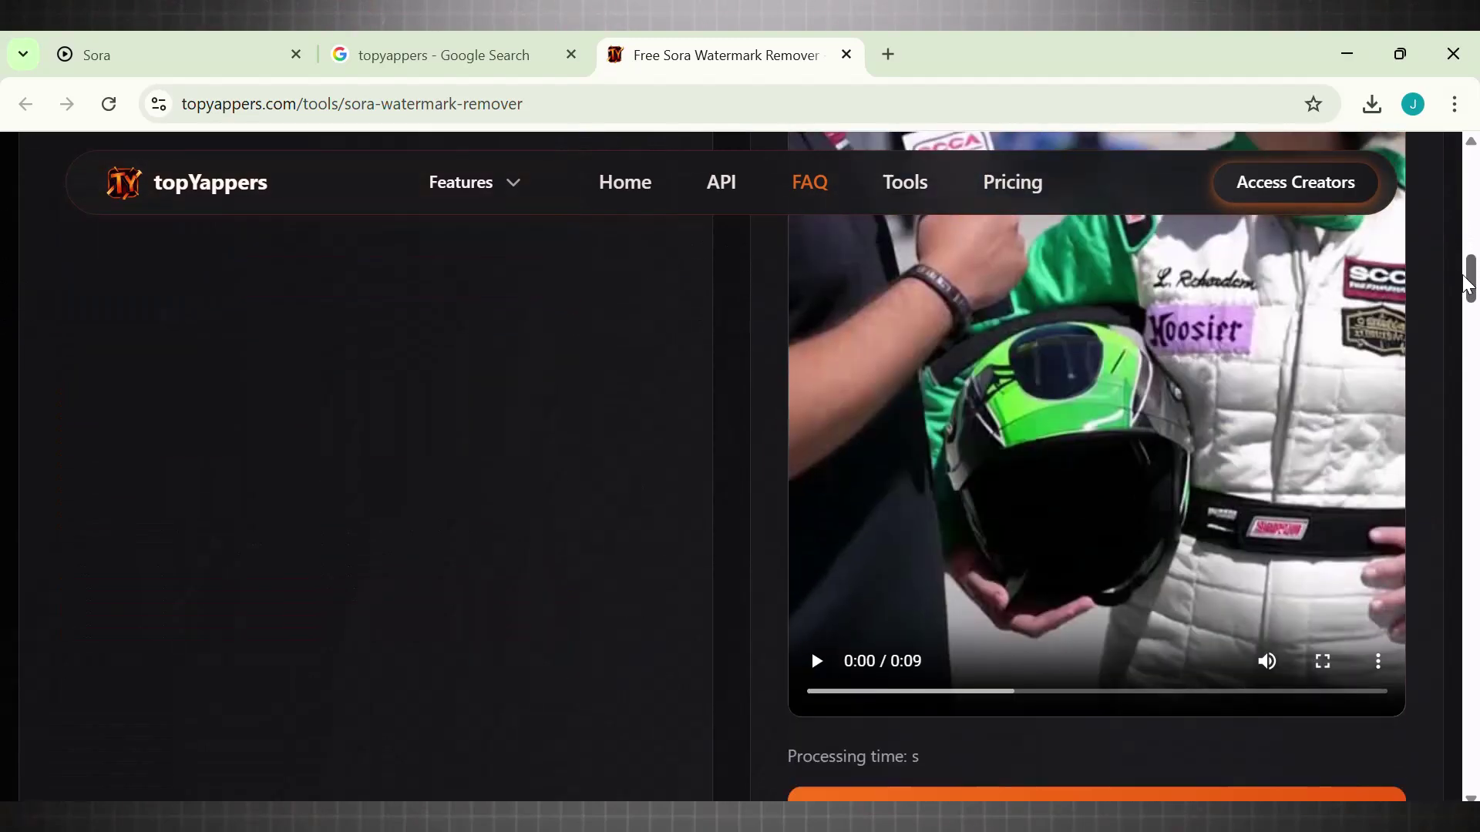
{"action": "scroll", "coordinate": [1470, 272], "scroll_direction": "up", "scroll_amount": 3}
{"action": "scroll", "coordinate": [1470, 270], "scroll_direction": "up", "scroll_amount": 1}
{"action": "scroll", "coordinate": [1455, 263], "scroll_direction": "down", "scroll_amount": 5}
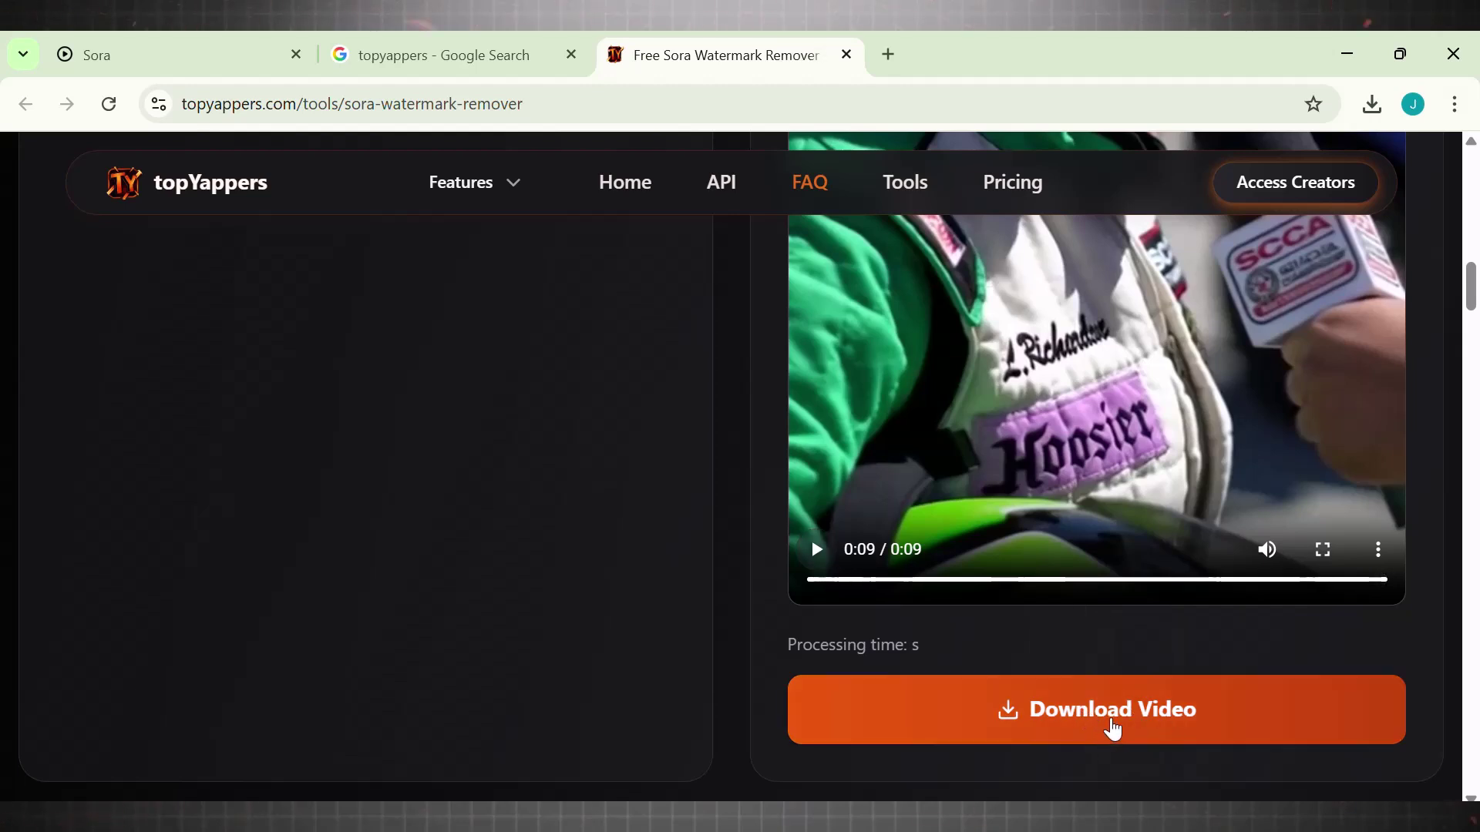
{"action": "left_click", "coordinate": [1112, 729]}
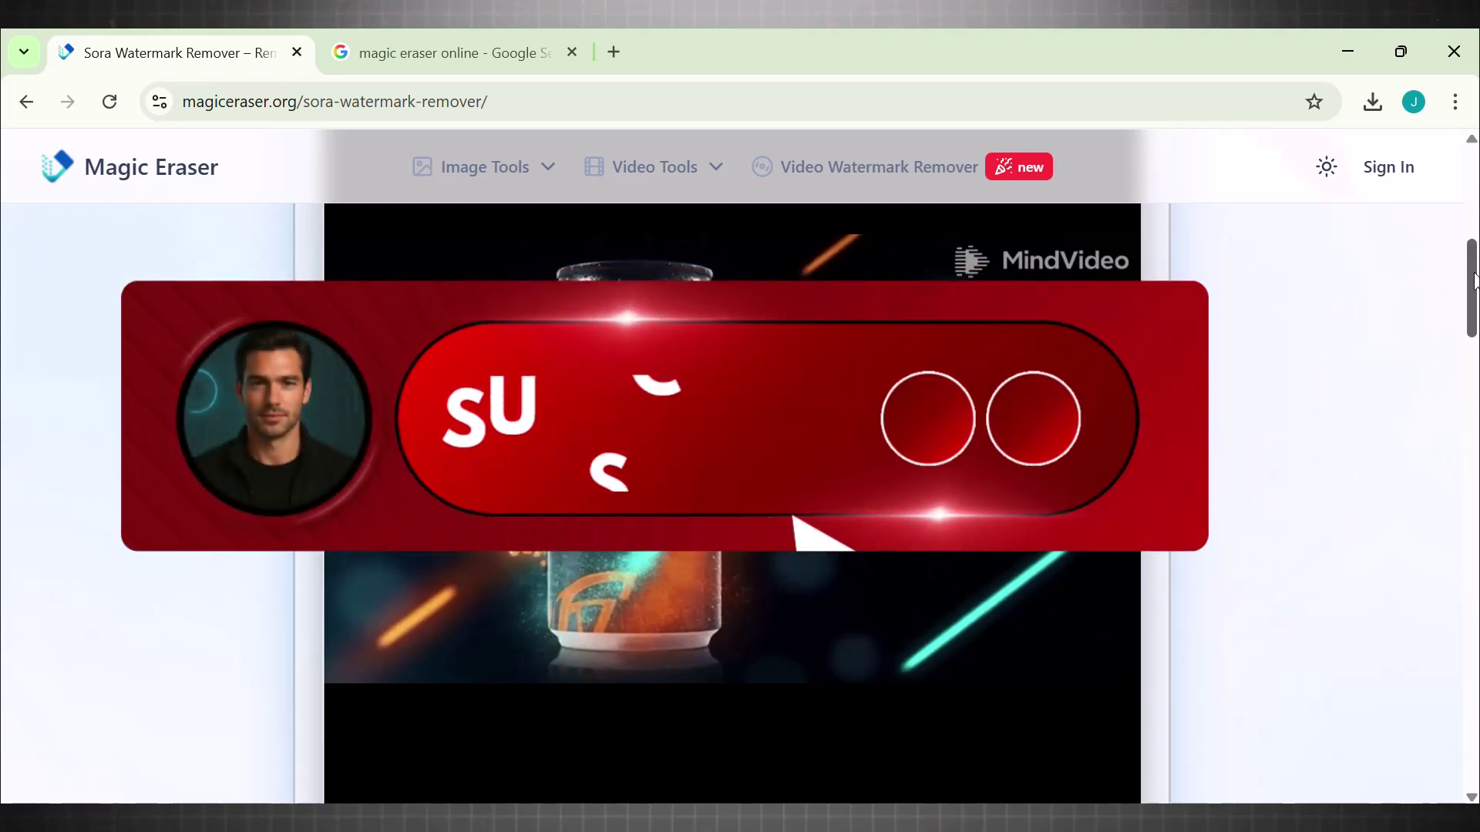
{"action": "left_click_drag", "start_coordinate": [1472, 282], "coordinate": [1474, 288]}
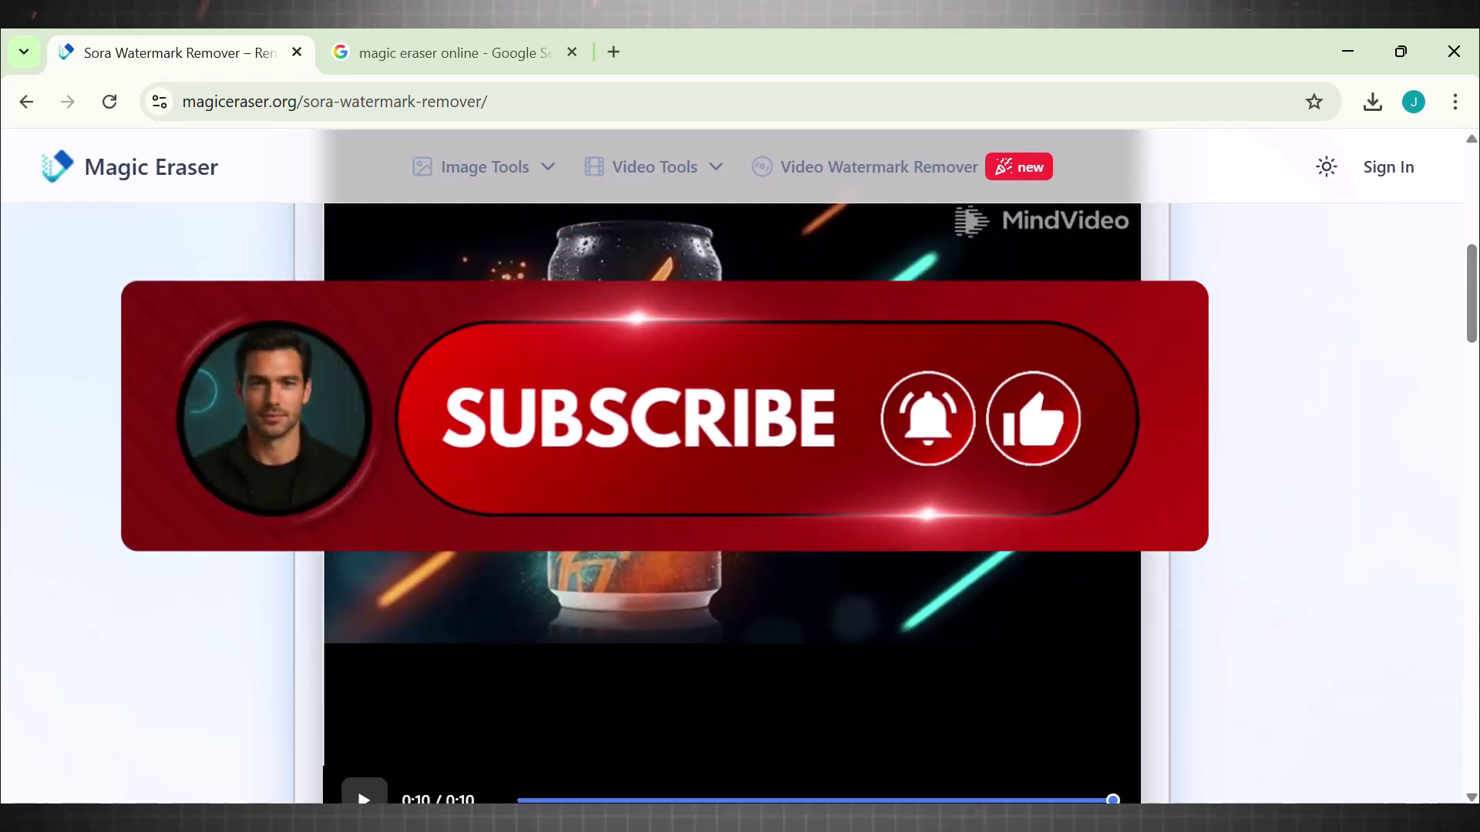